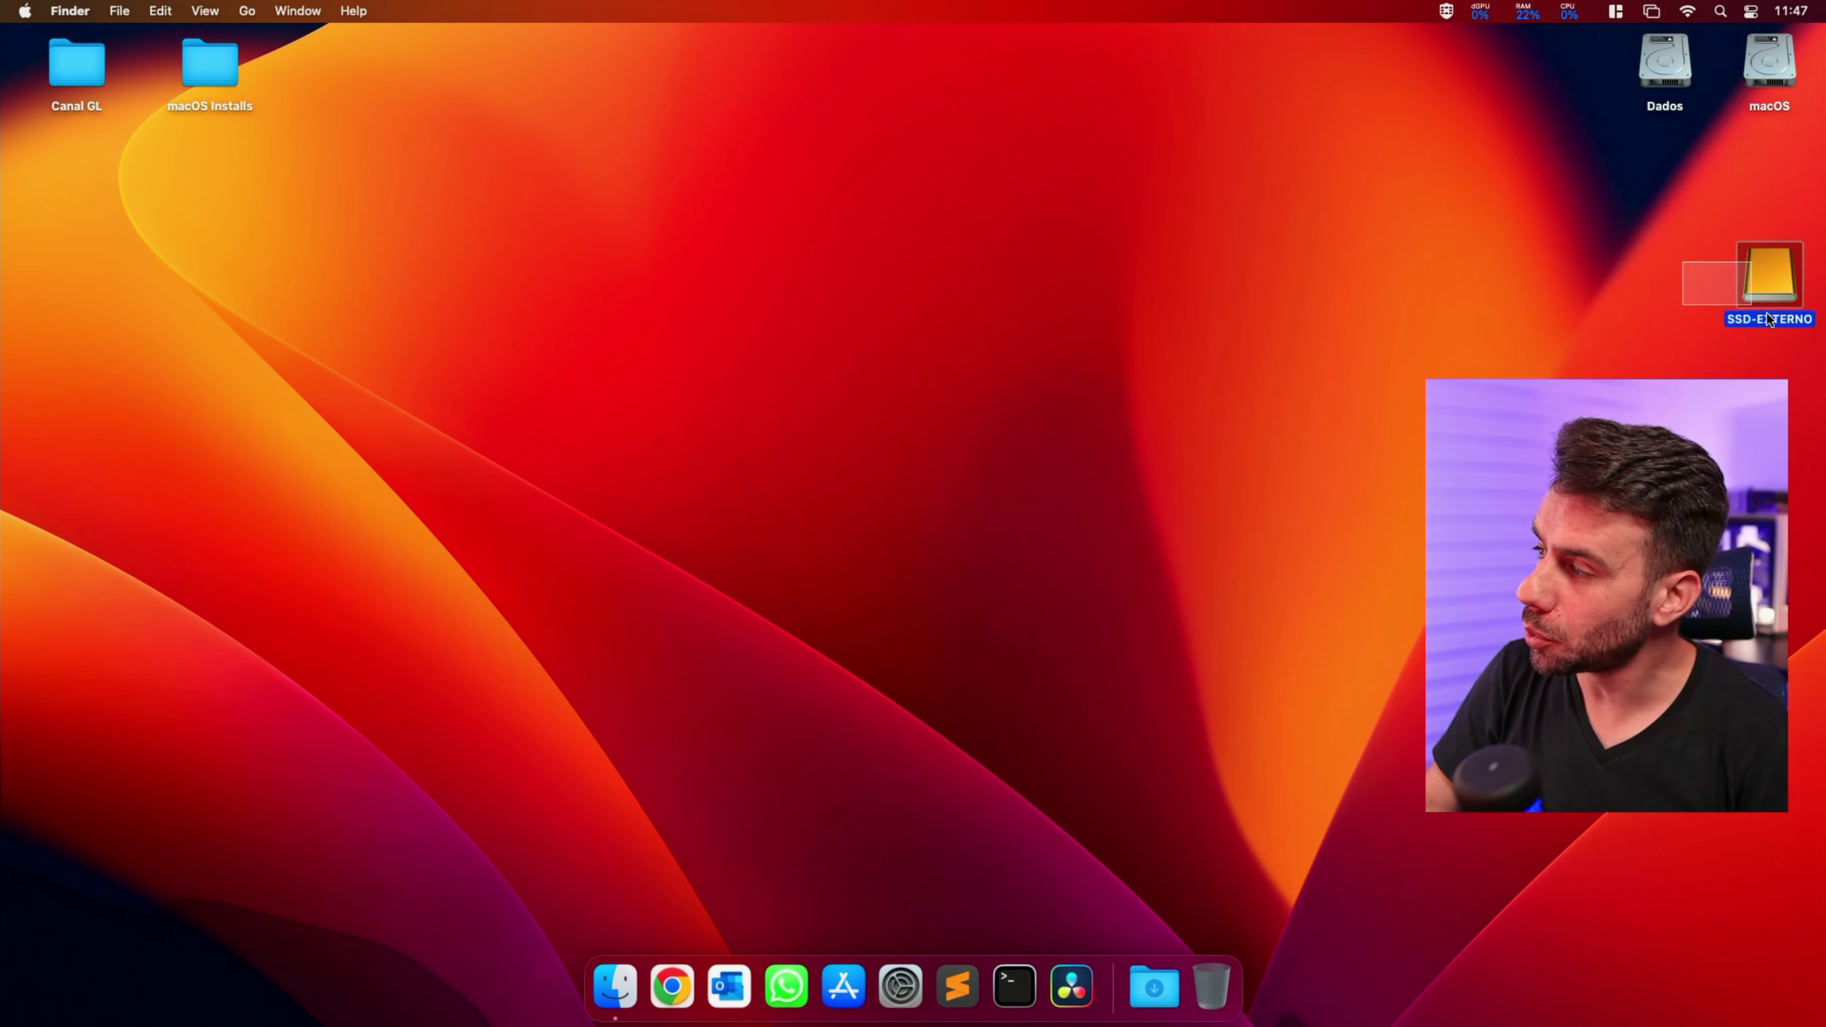
# - Deselect the external SSD on the desktop and open Disk Utility
pyautogui.click(1645, 295)
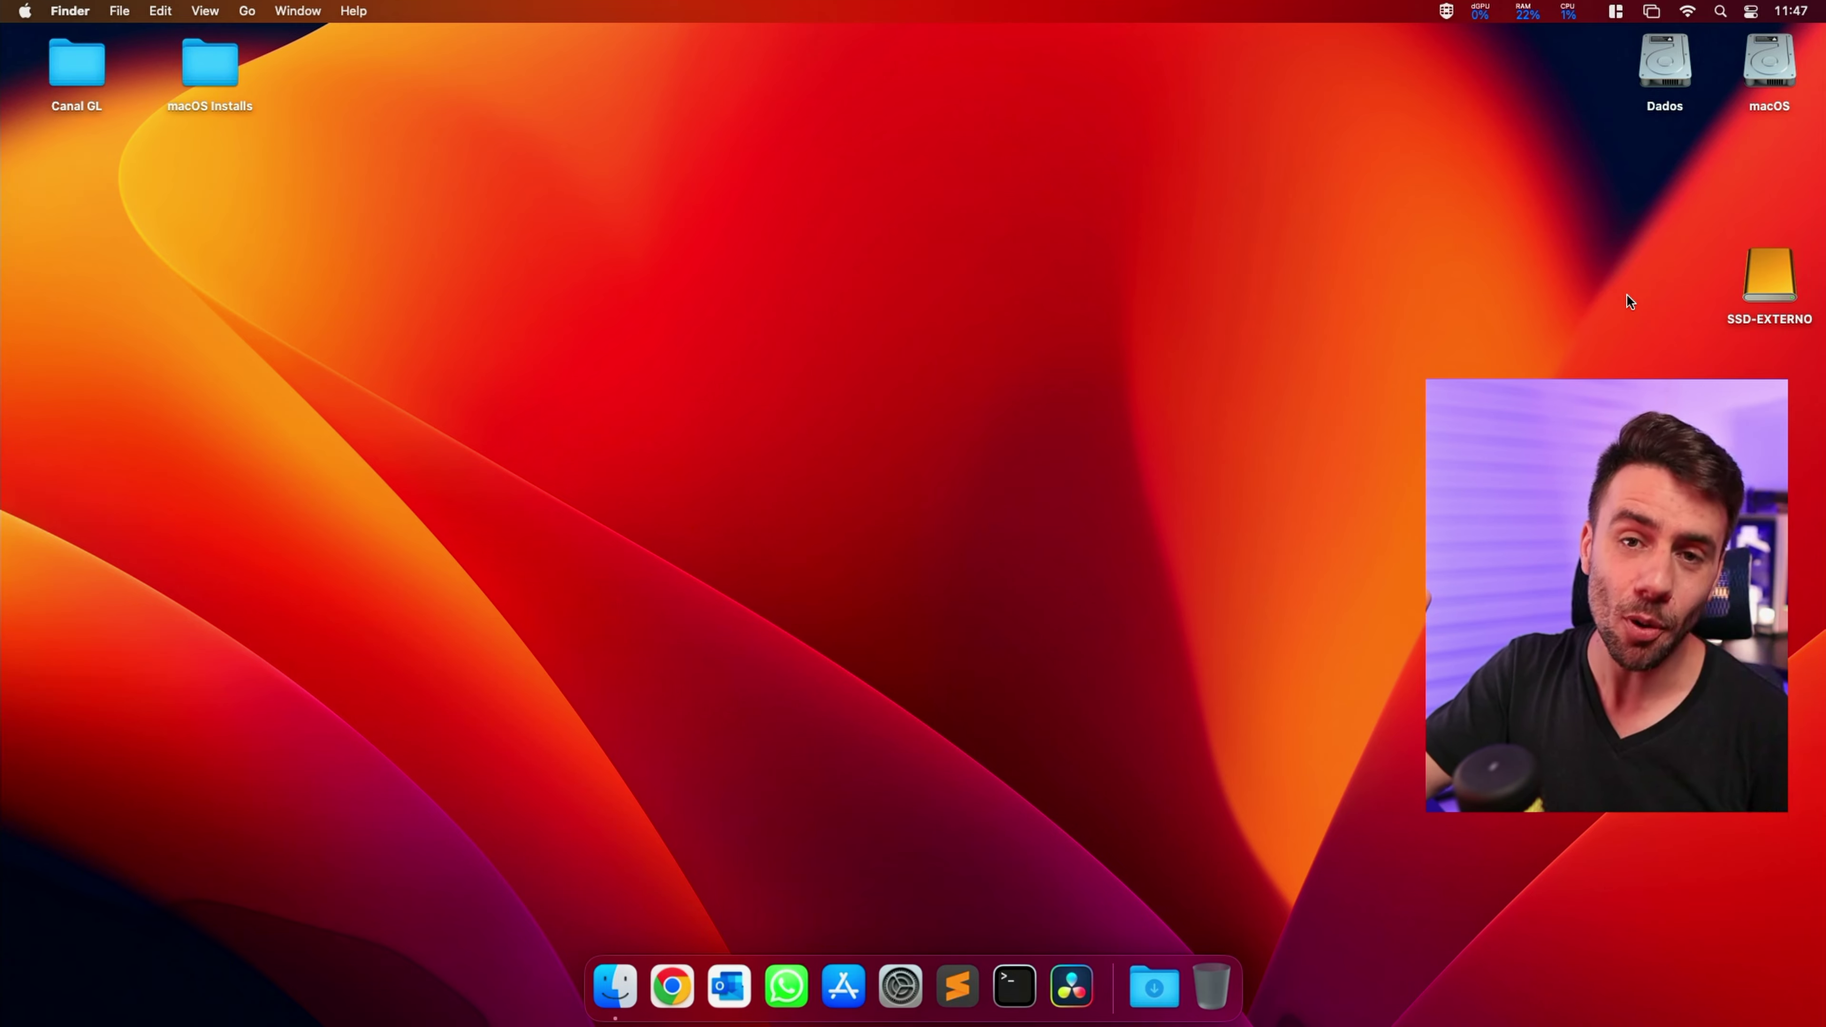
pyautogui.press('super+space')
pyautogui.write('disk')
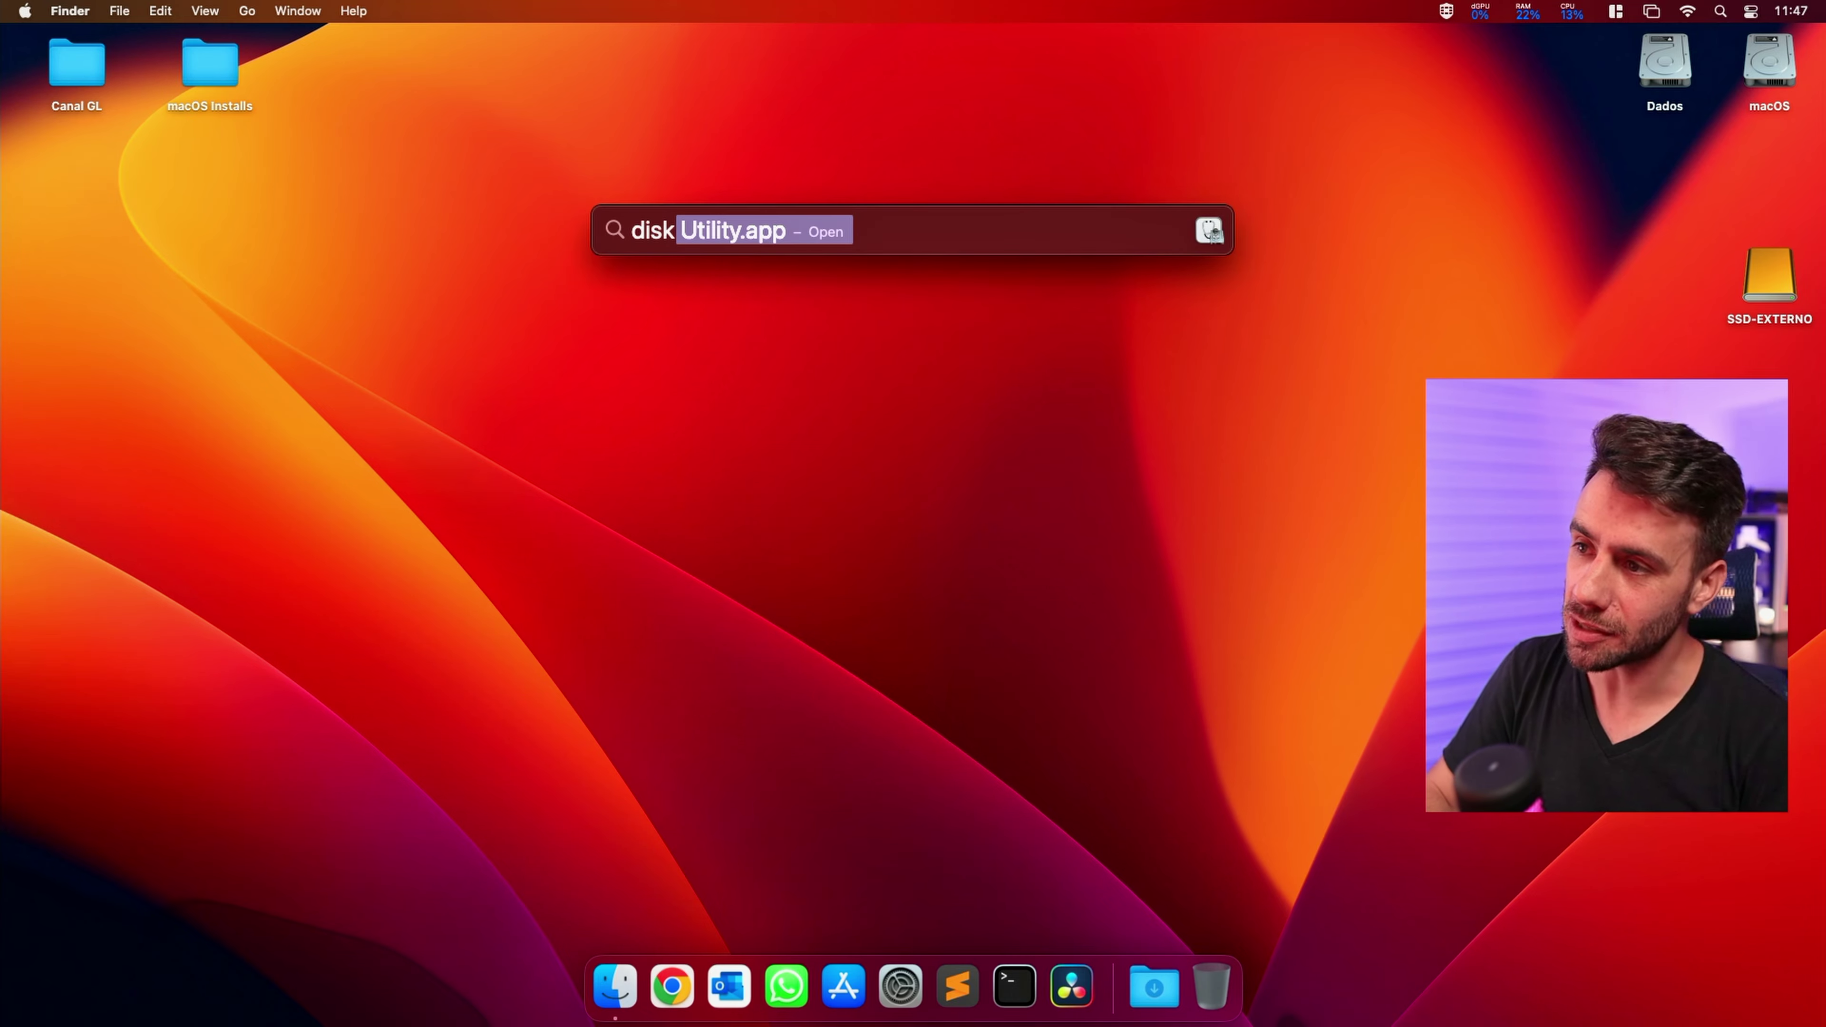
pyautogui.press('Return')
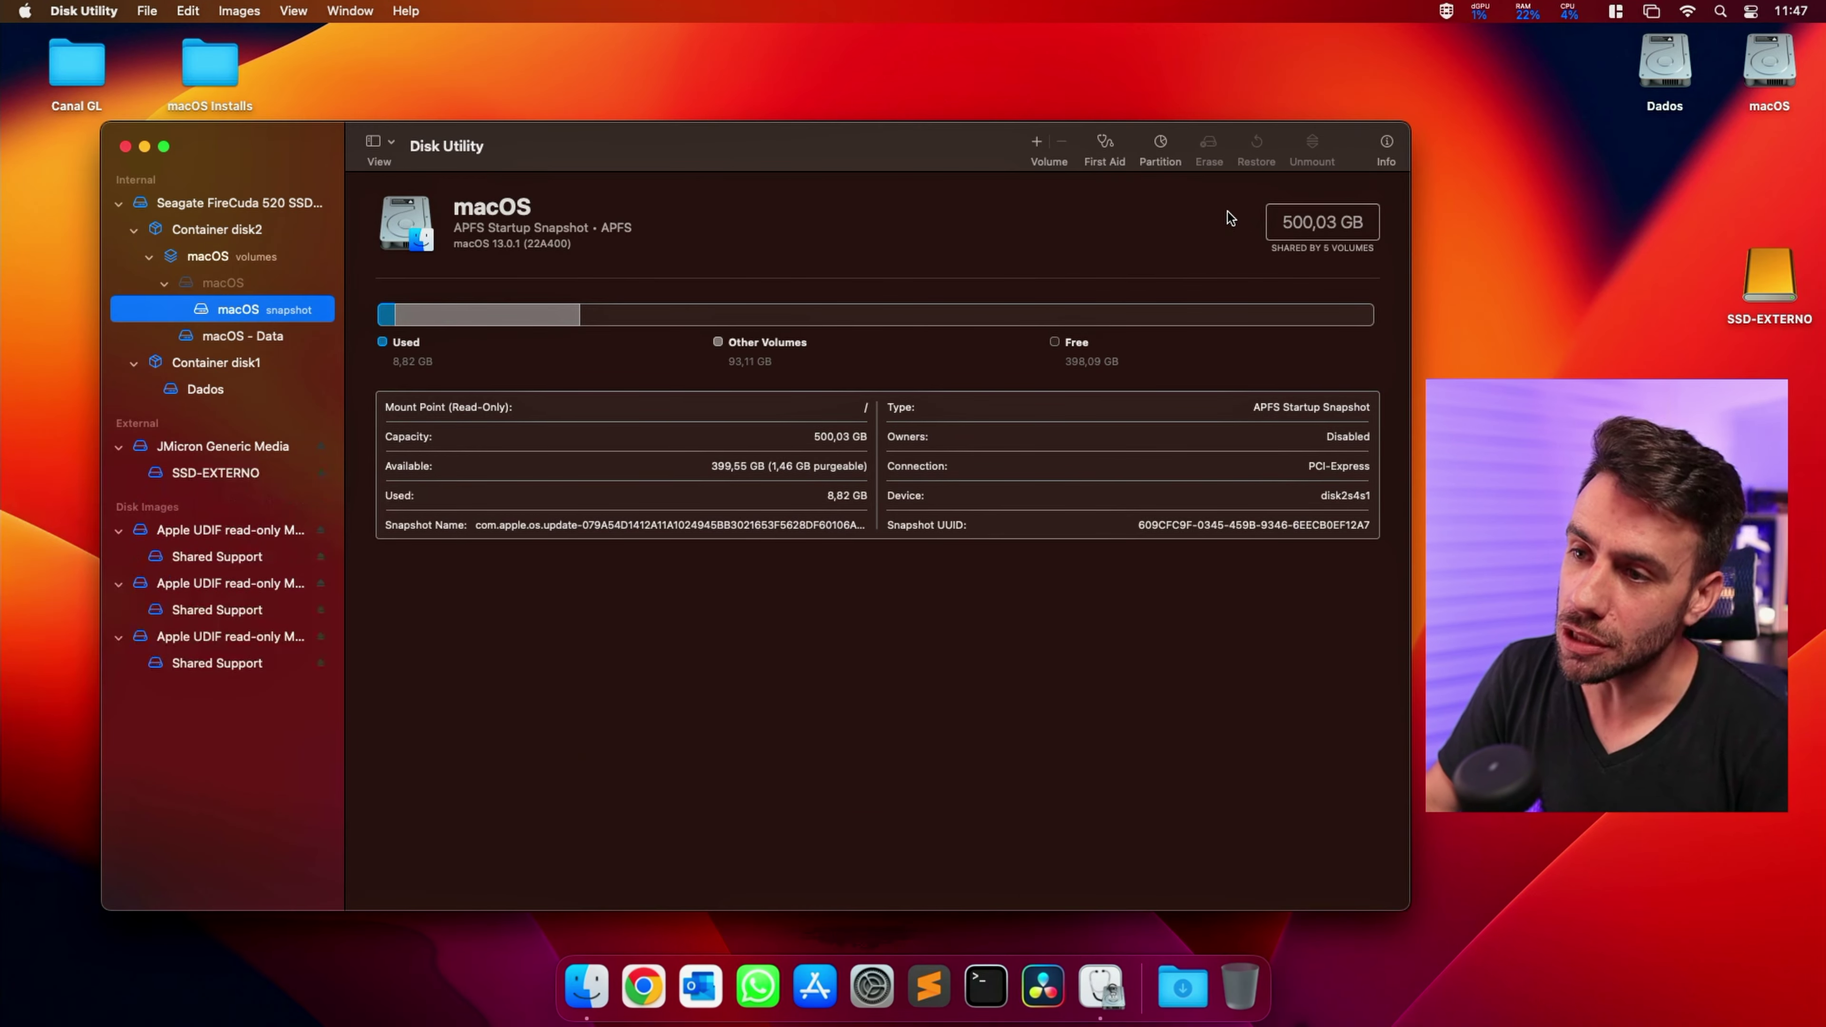
# - Switch the sidebar to show only volumes, and return it to showing all devices
pyautogui.click(379, 142)
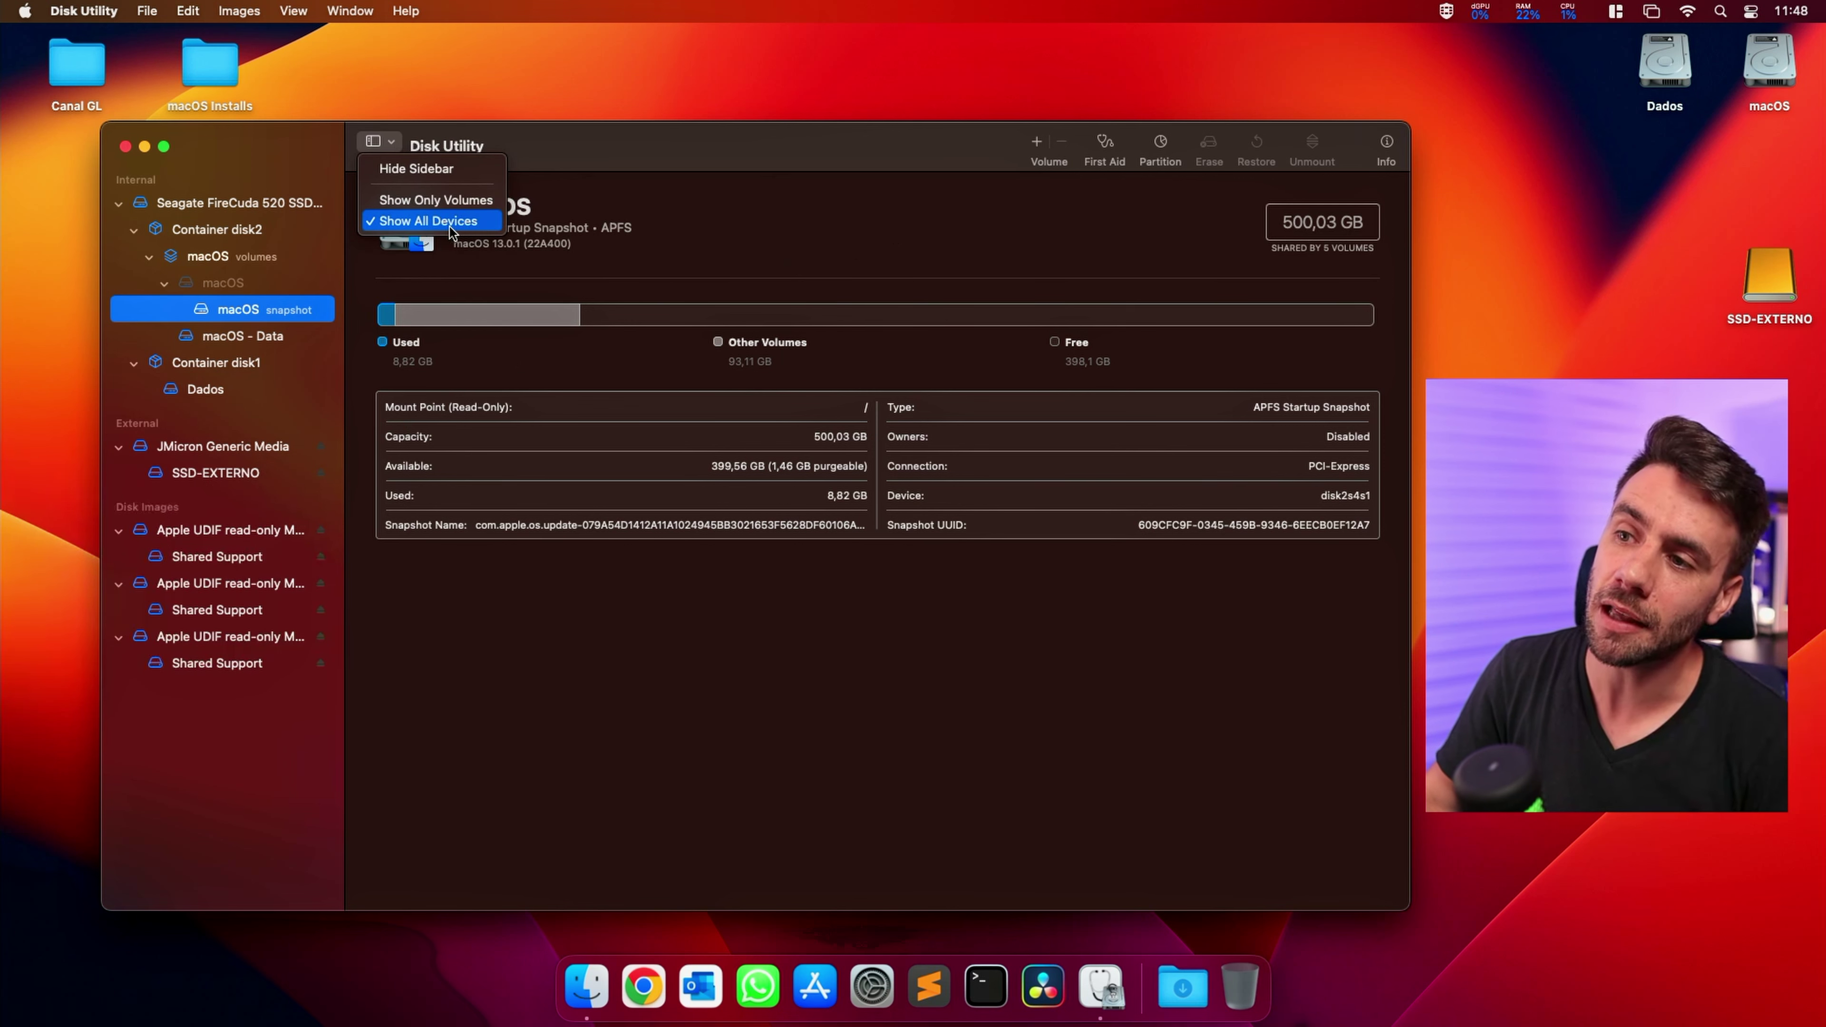
pyautogui.click(466, 201)
pyautogui.click(379, 142)
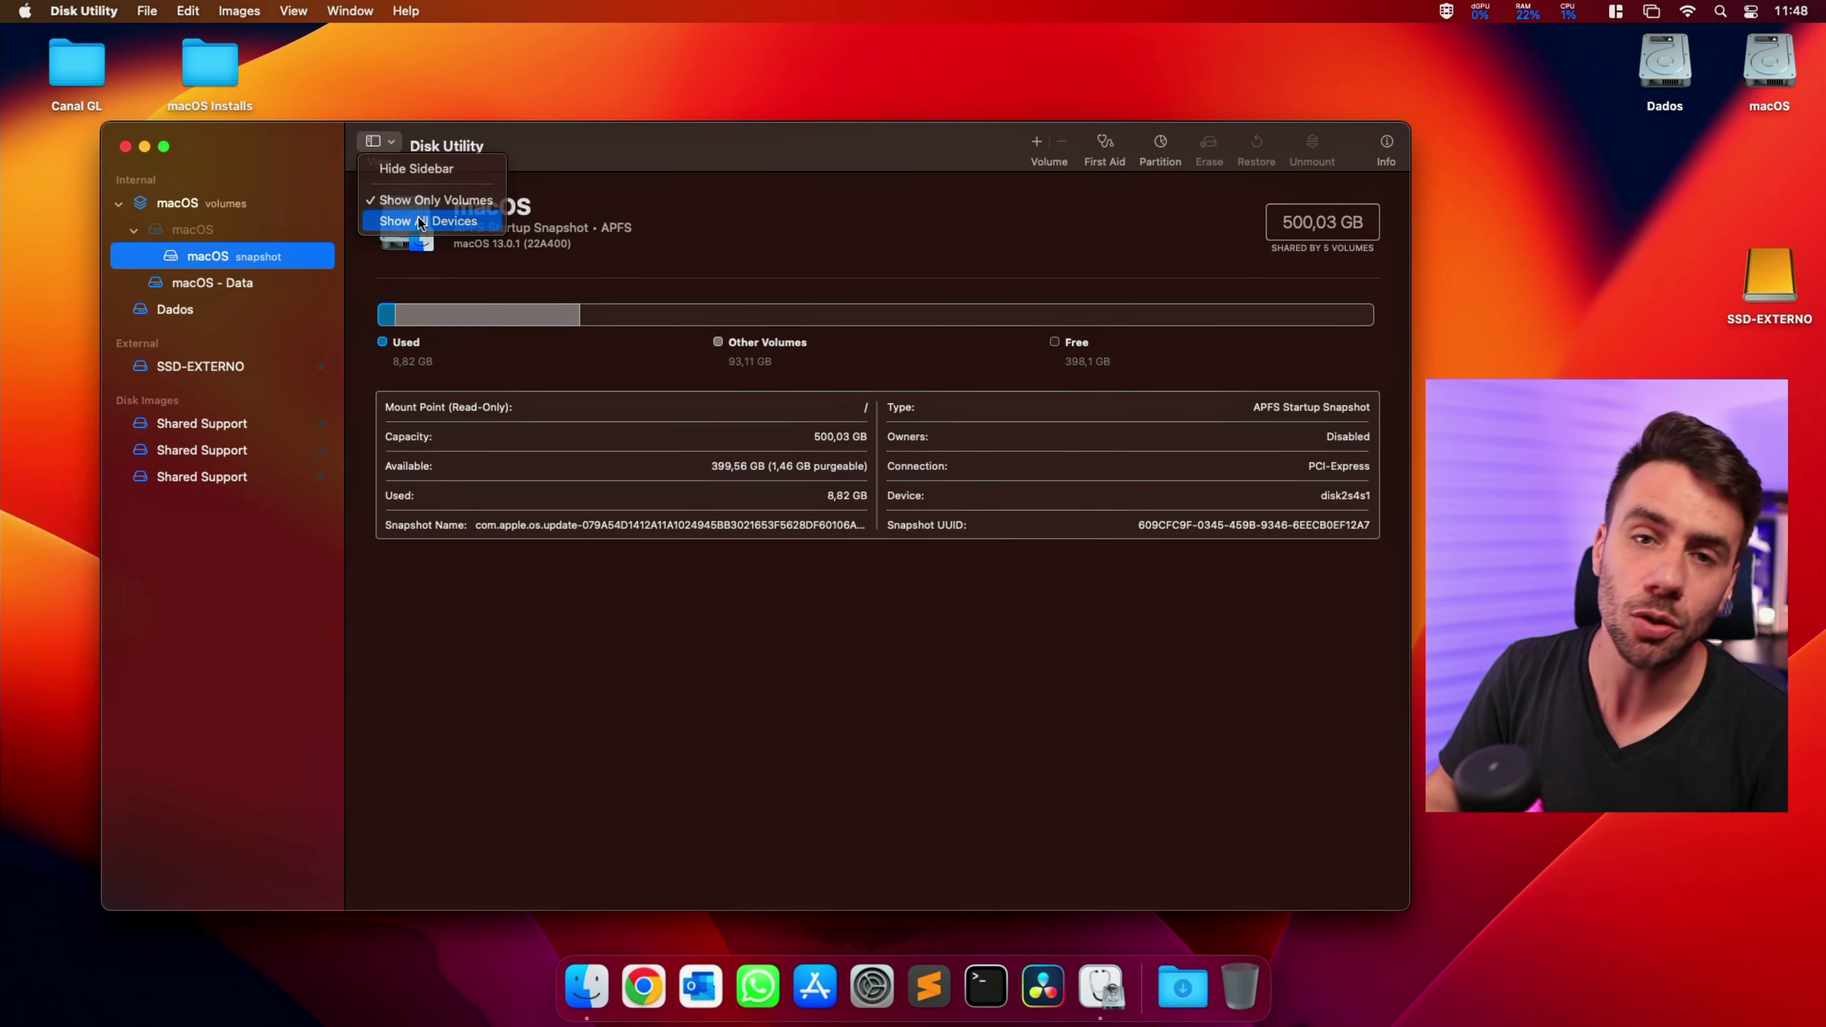
pyautogui.click(421, 222)
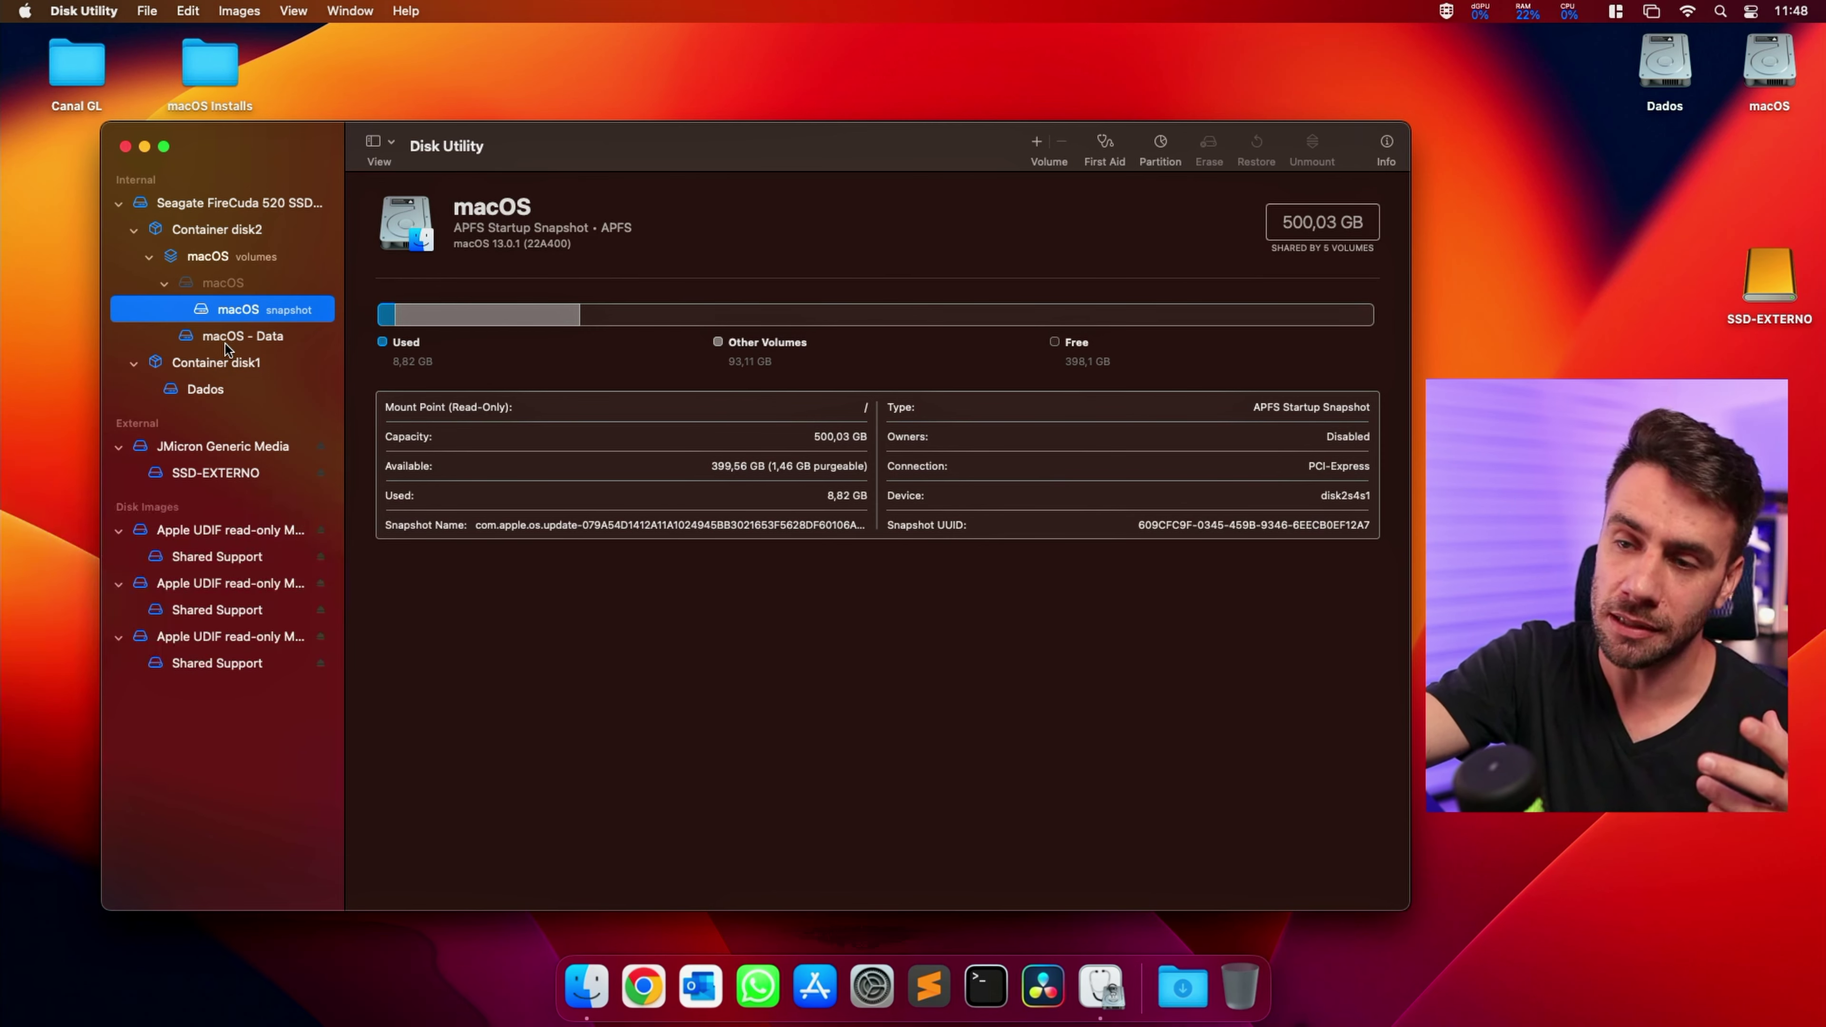
# - Erase the external JMicron Generic Media disk as QUALQUER with the APFS format and the GUID Partition Map scheme
pyautogui.click(257, 452)
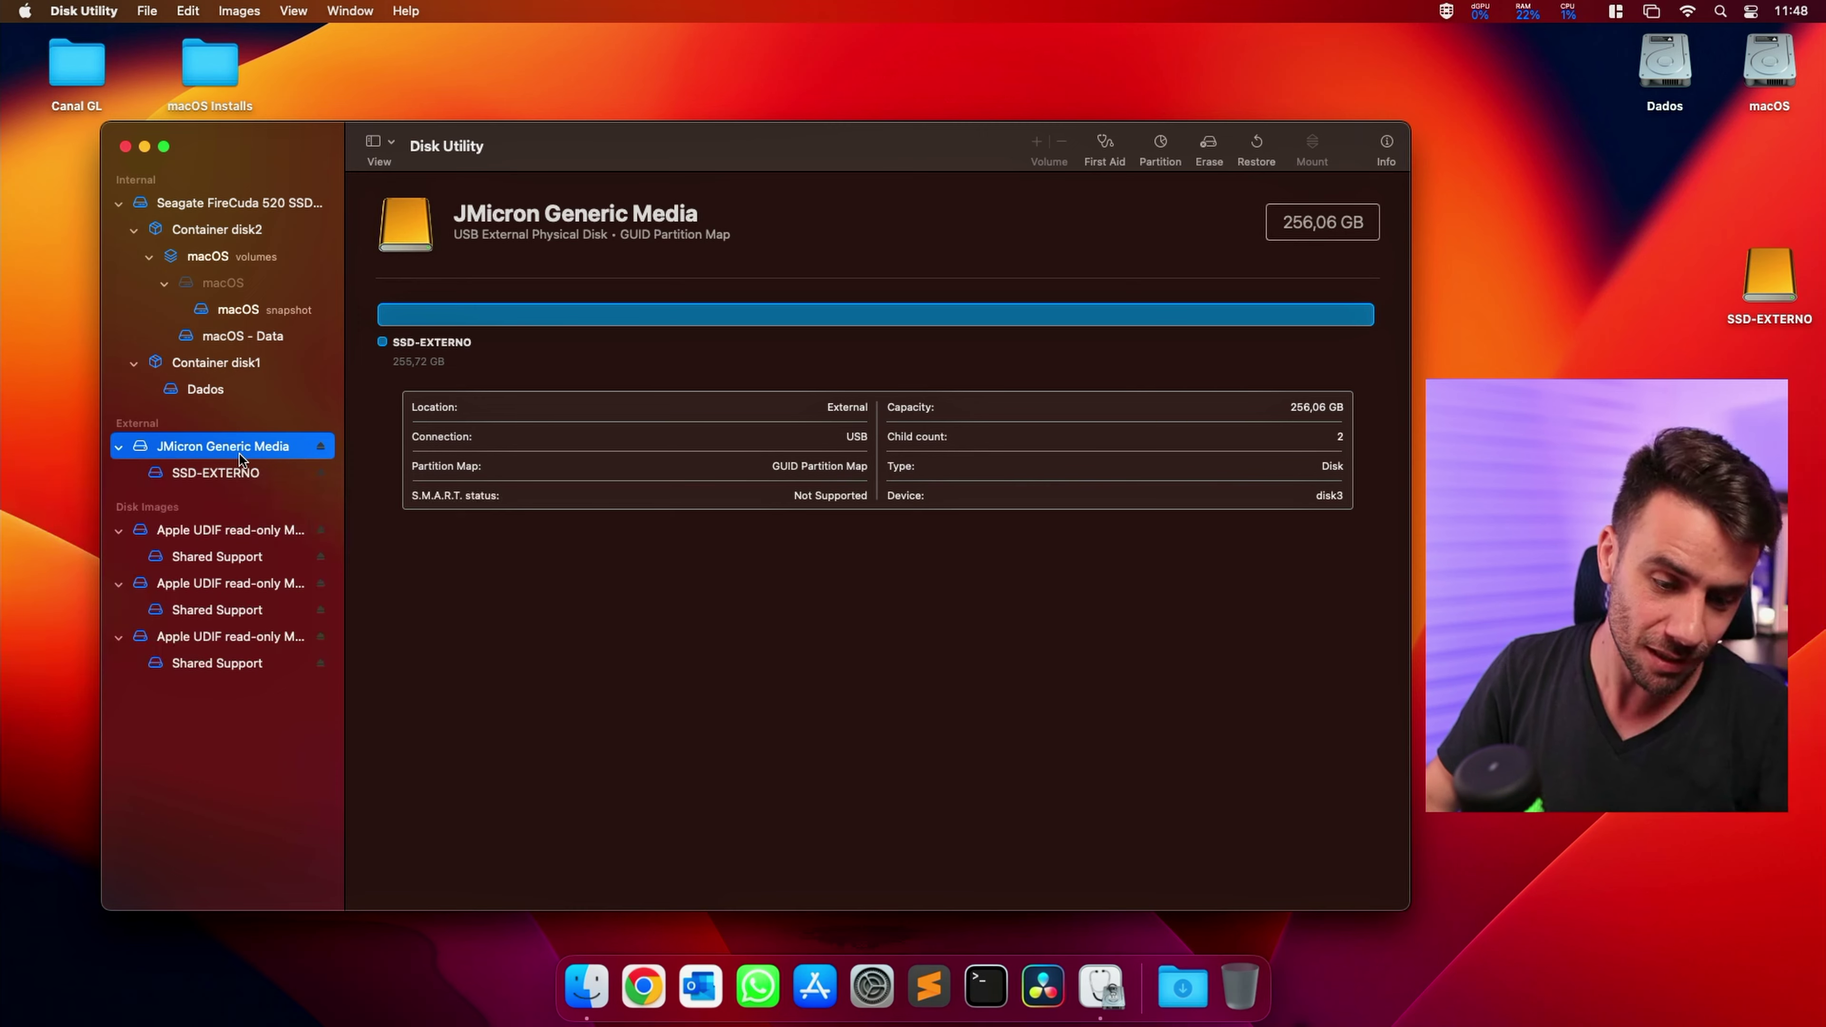
pyautogui.click(1208, 144)
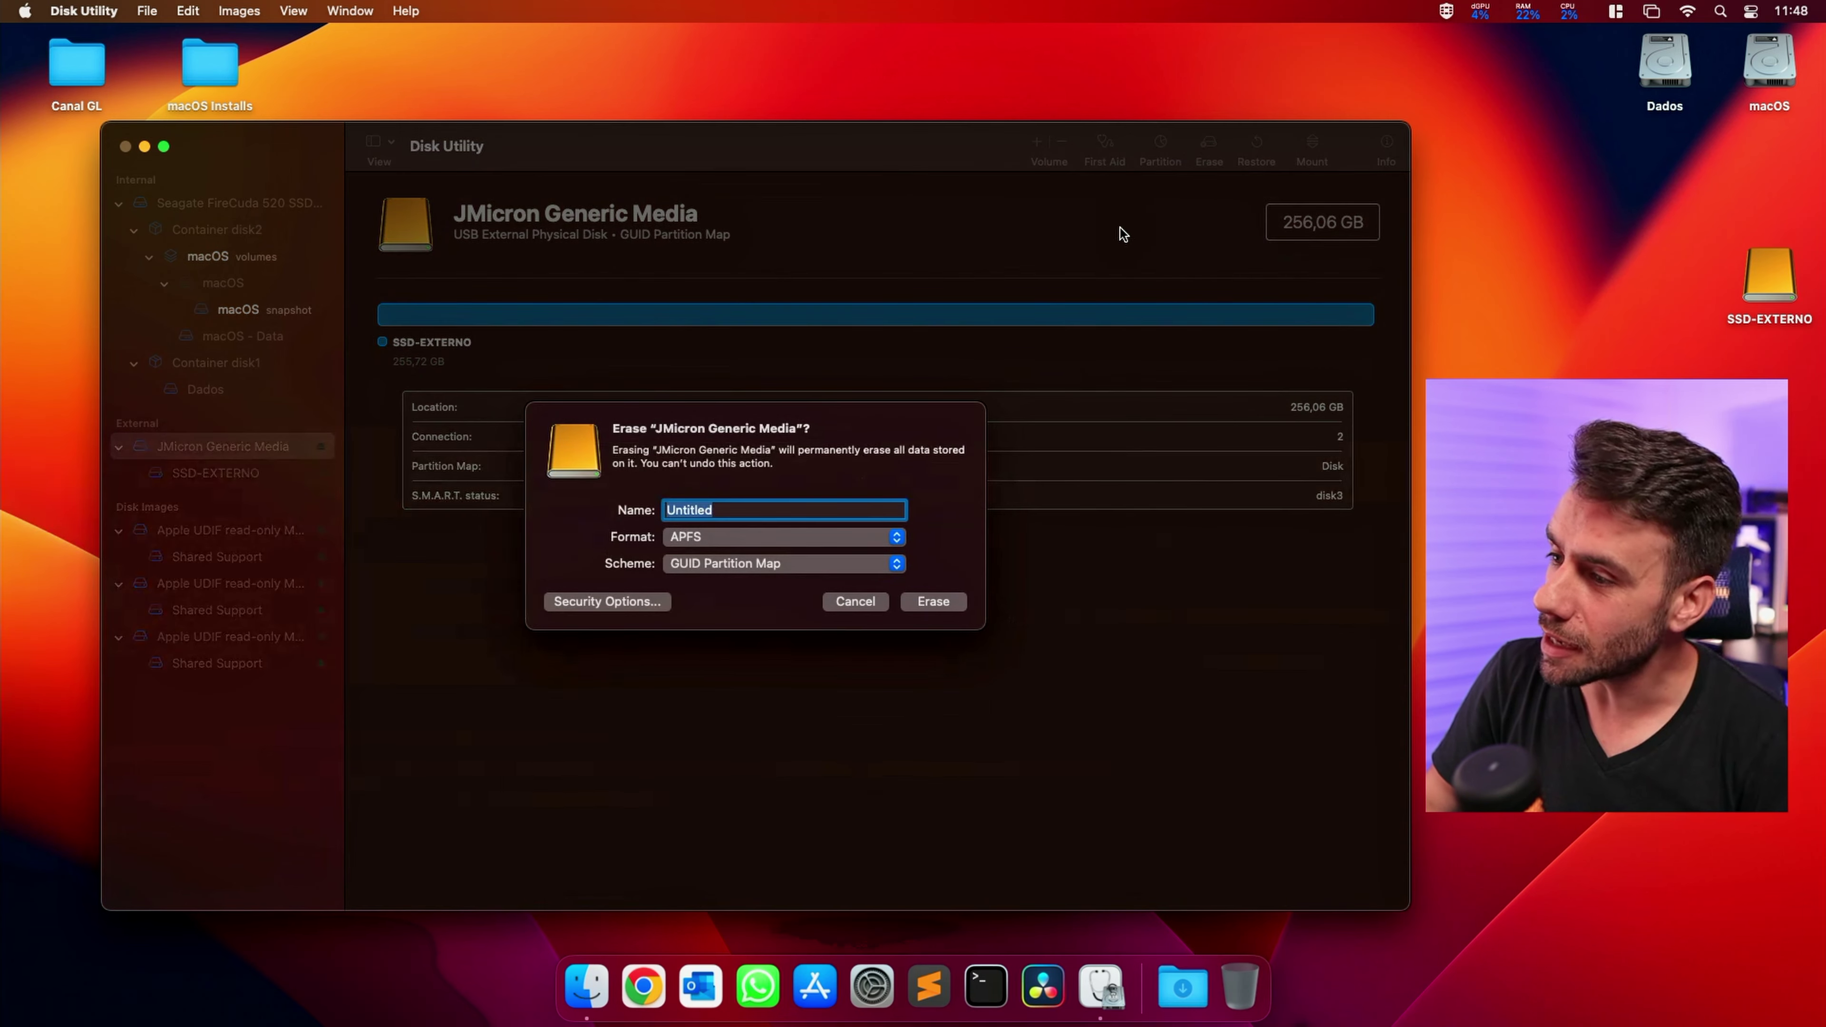
pyautogui.write('QUALQUER')
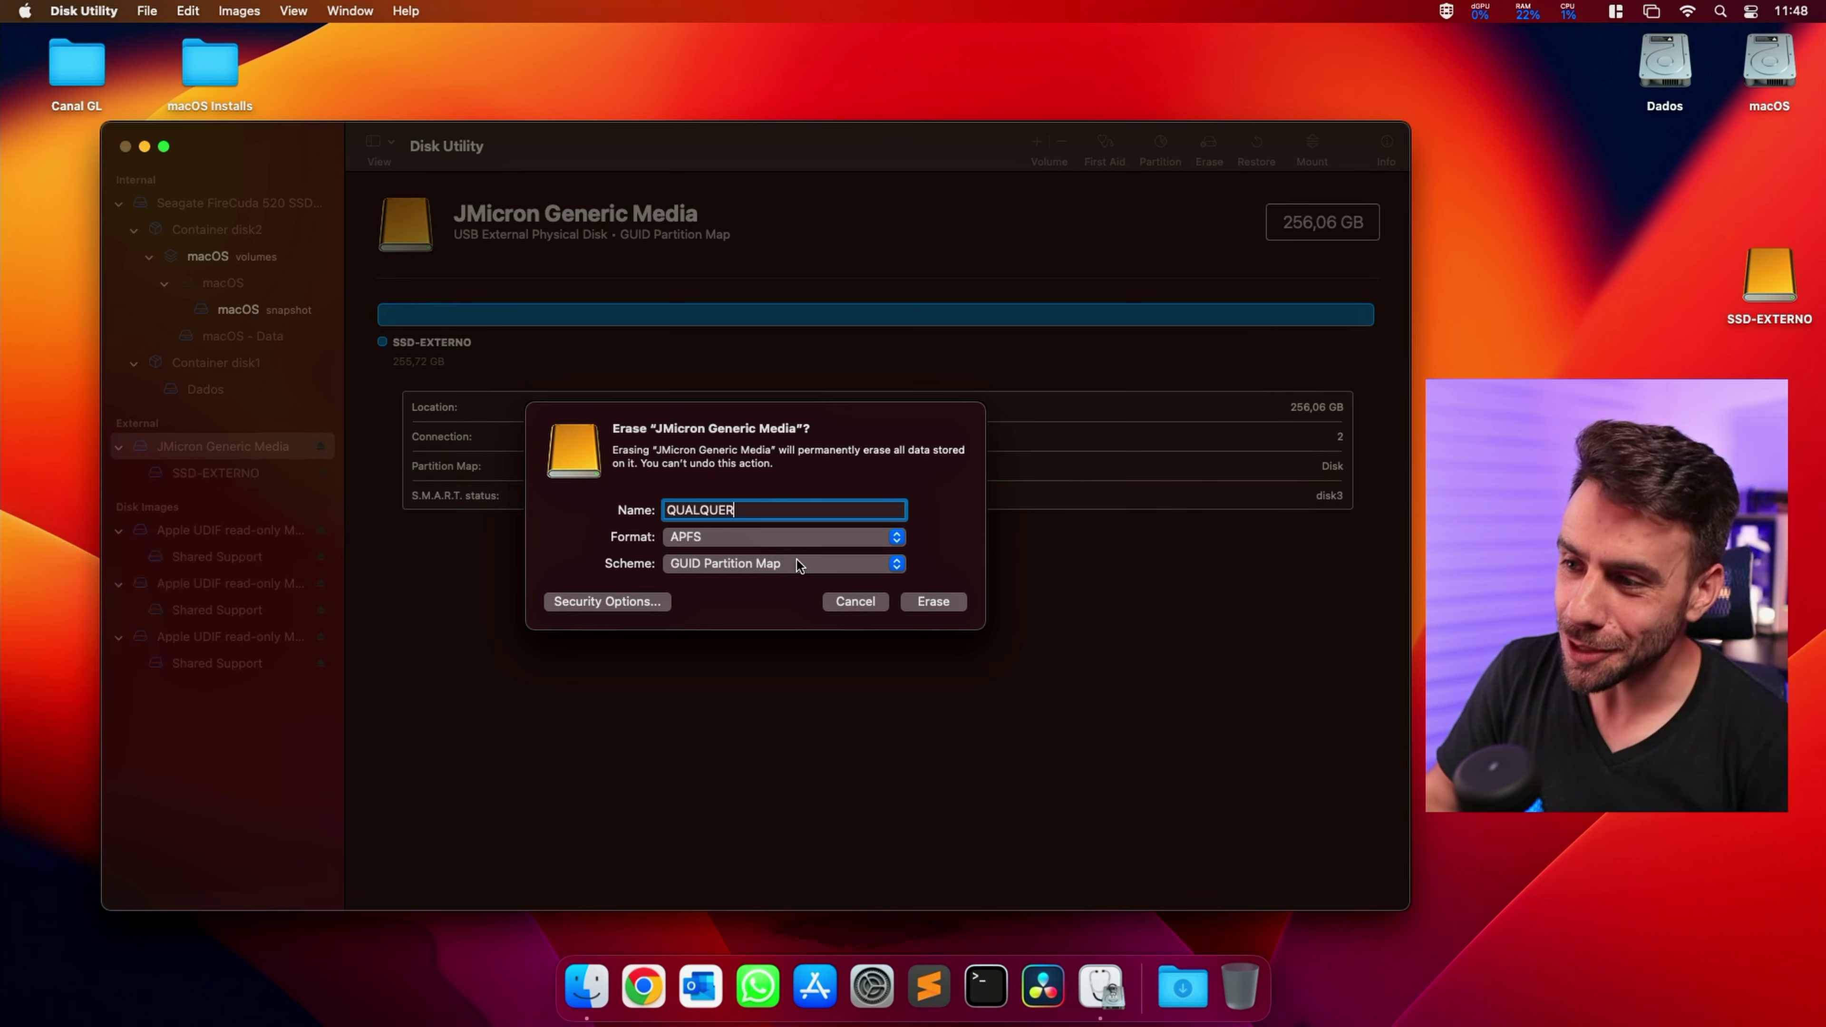
pyautogui.click(709, 540)
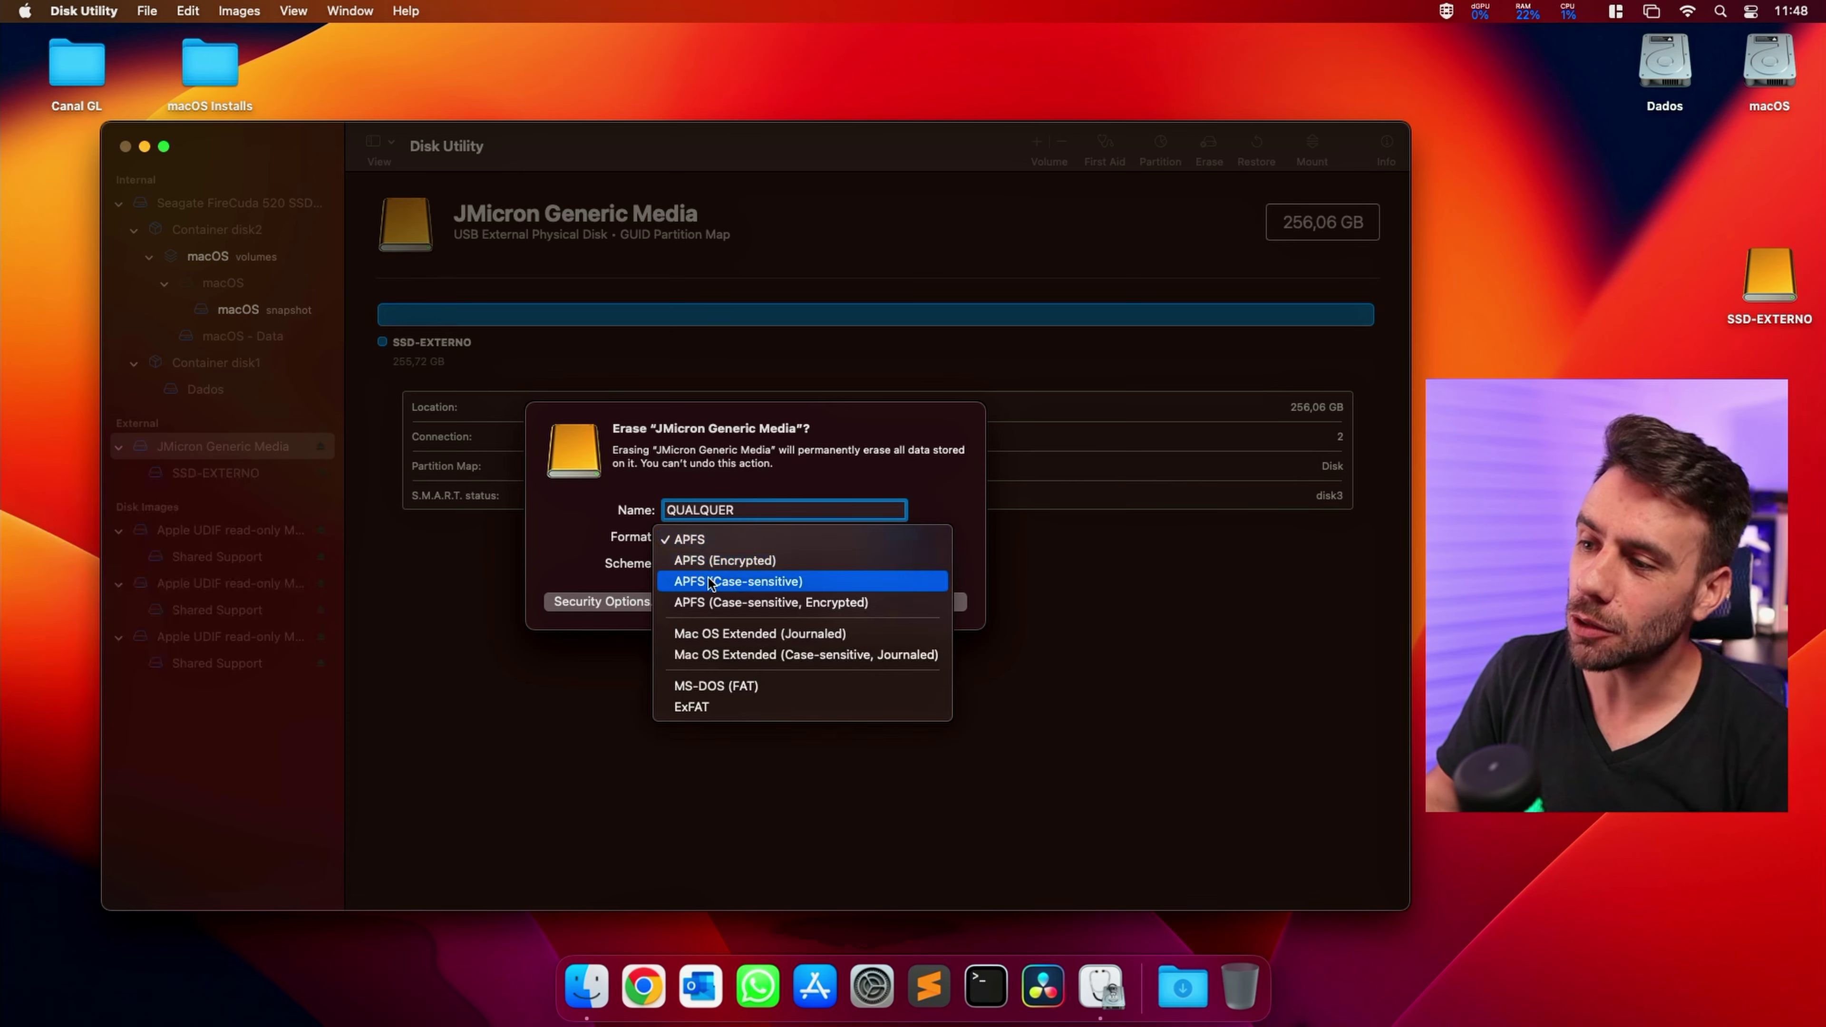
pyautogui.click(712, 540)
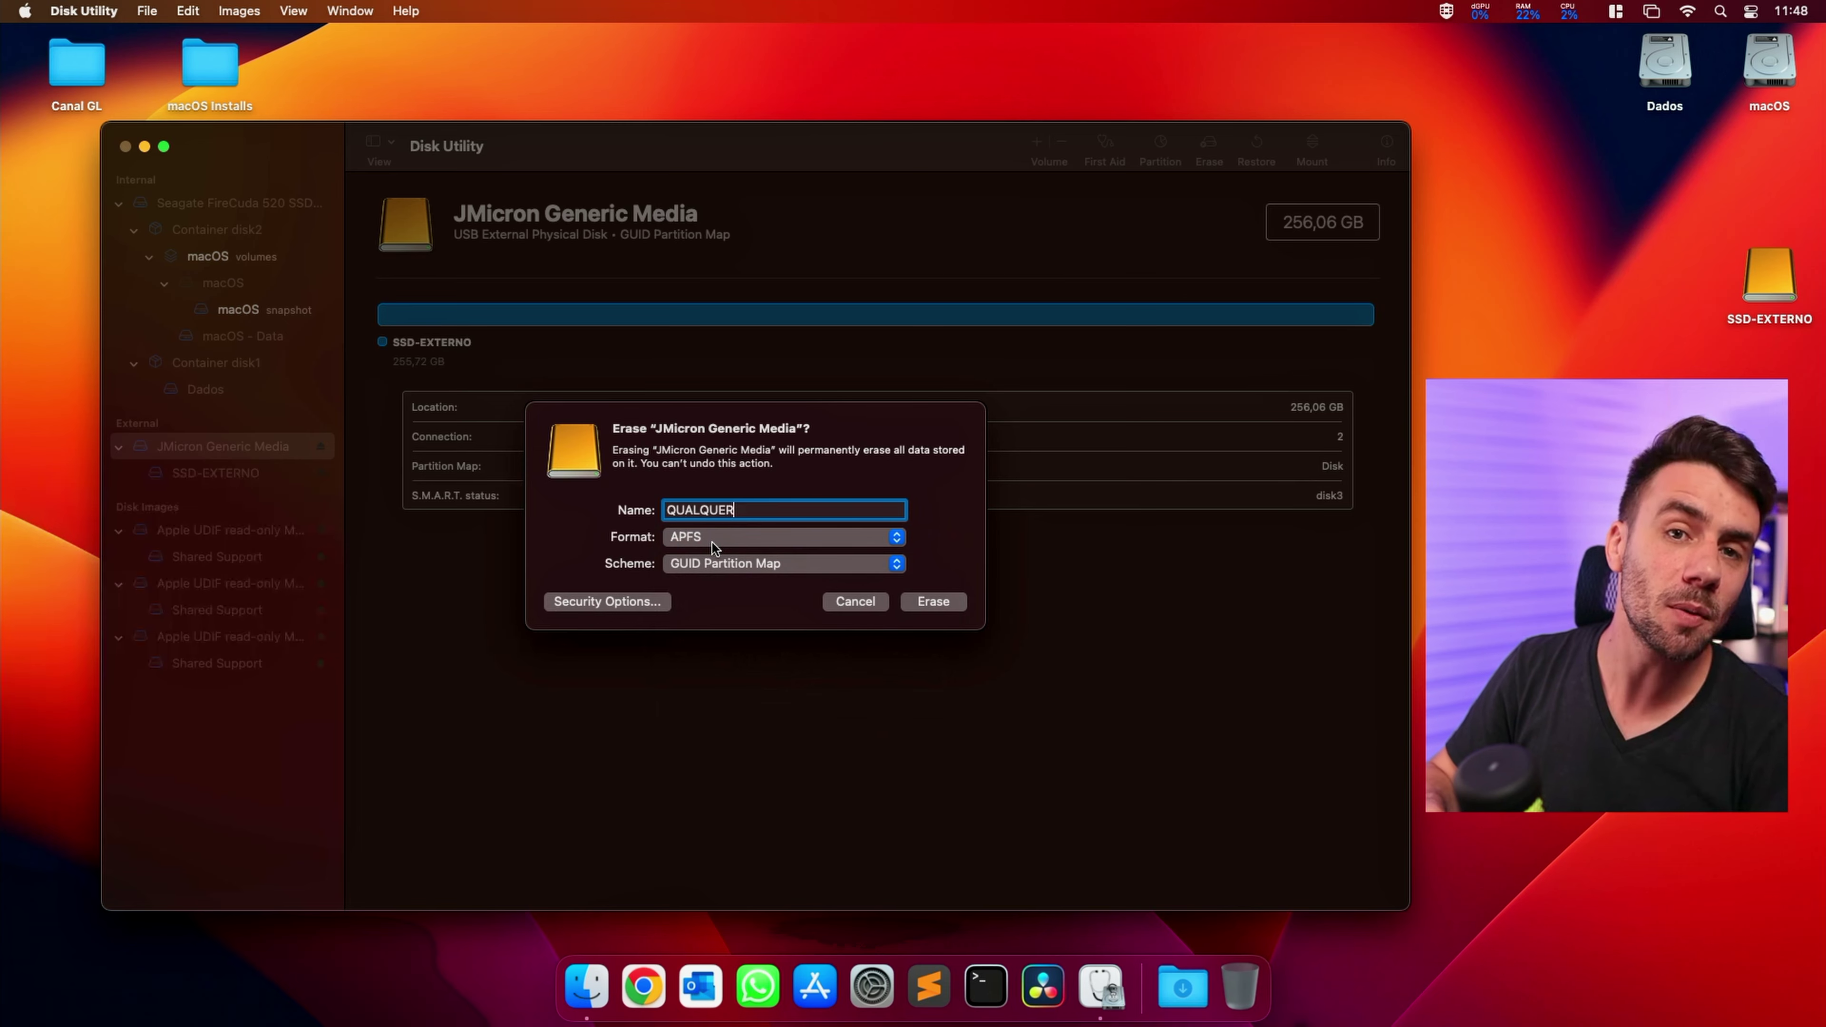
pyautogui.click(733, 570)
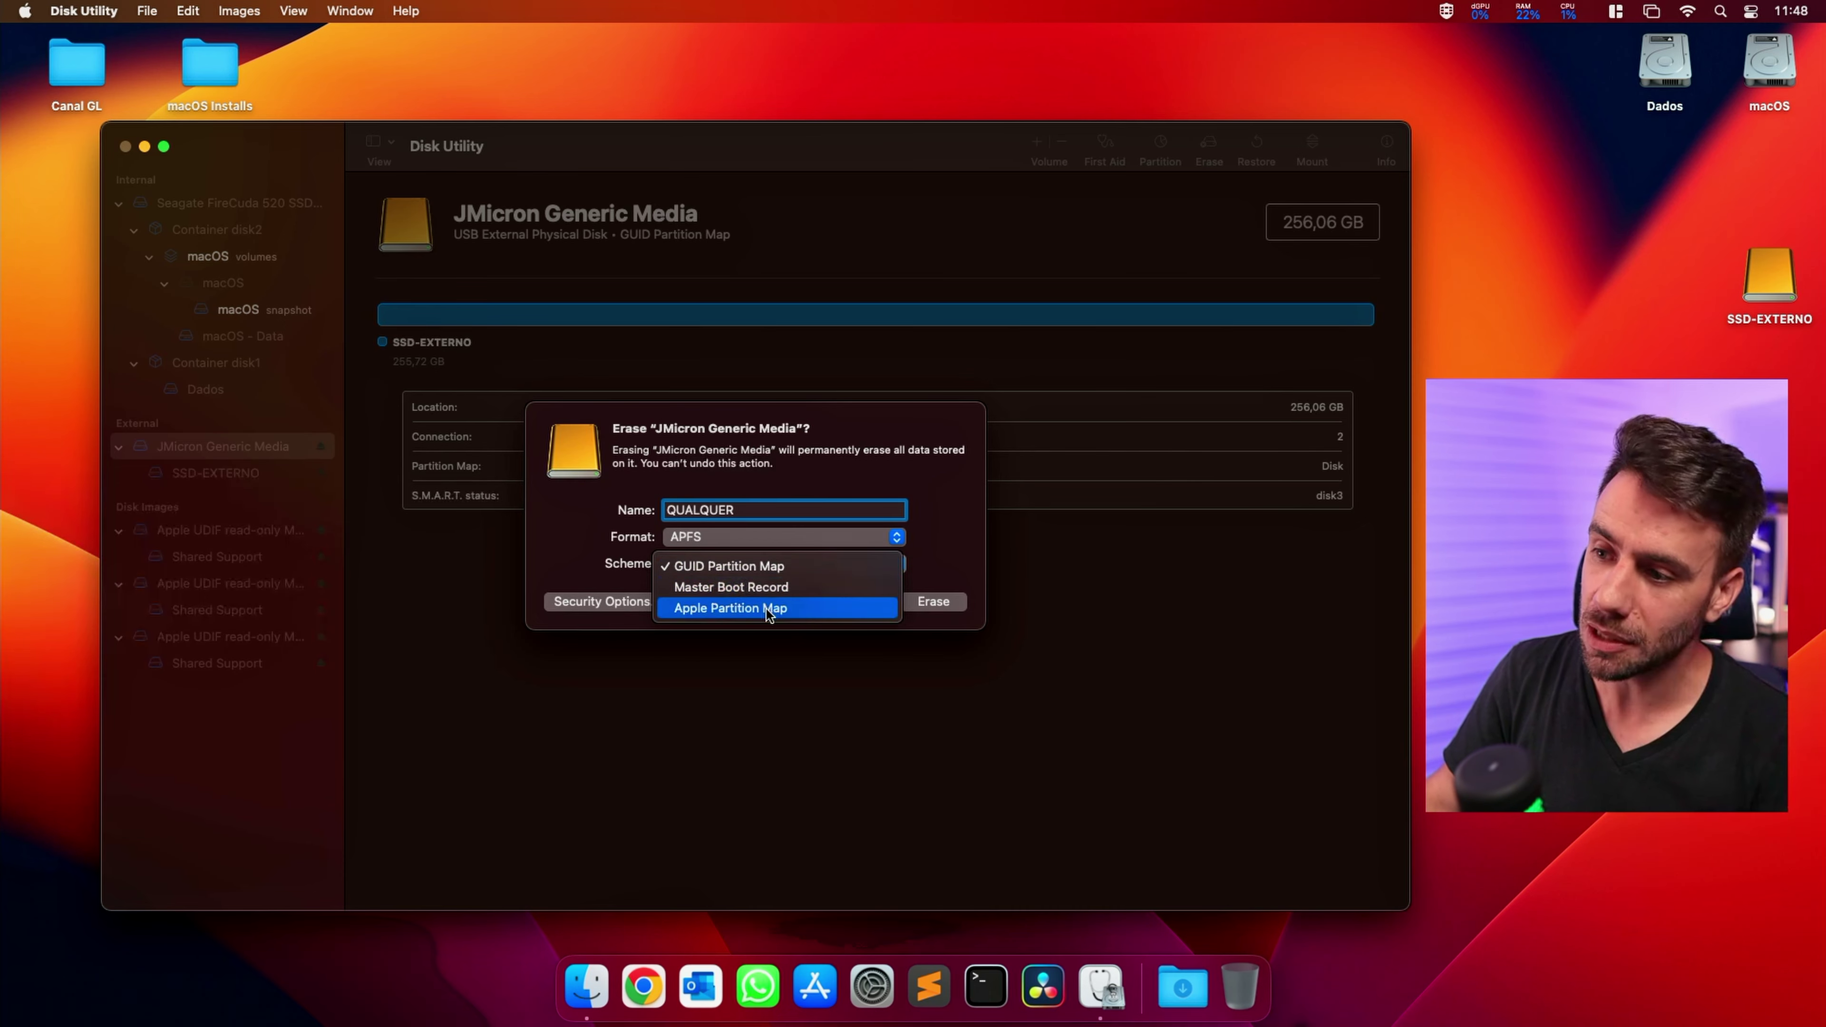
pyautogui.click(764, 567)
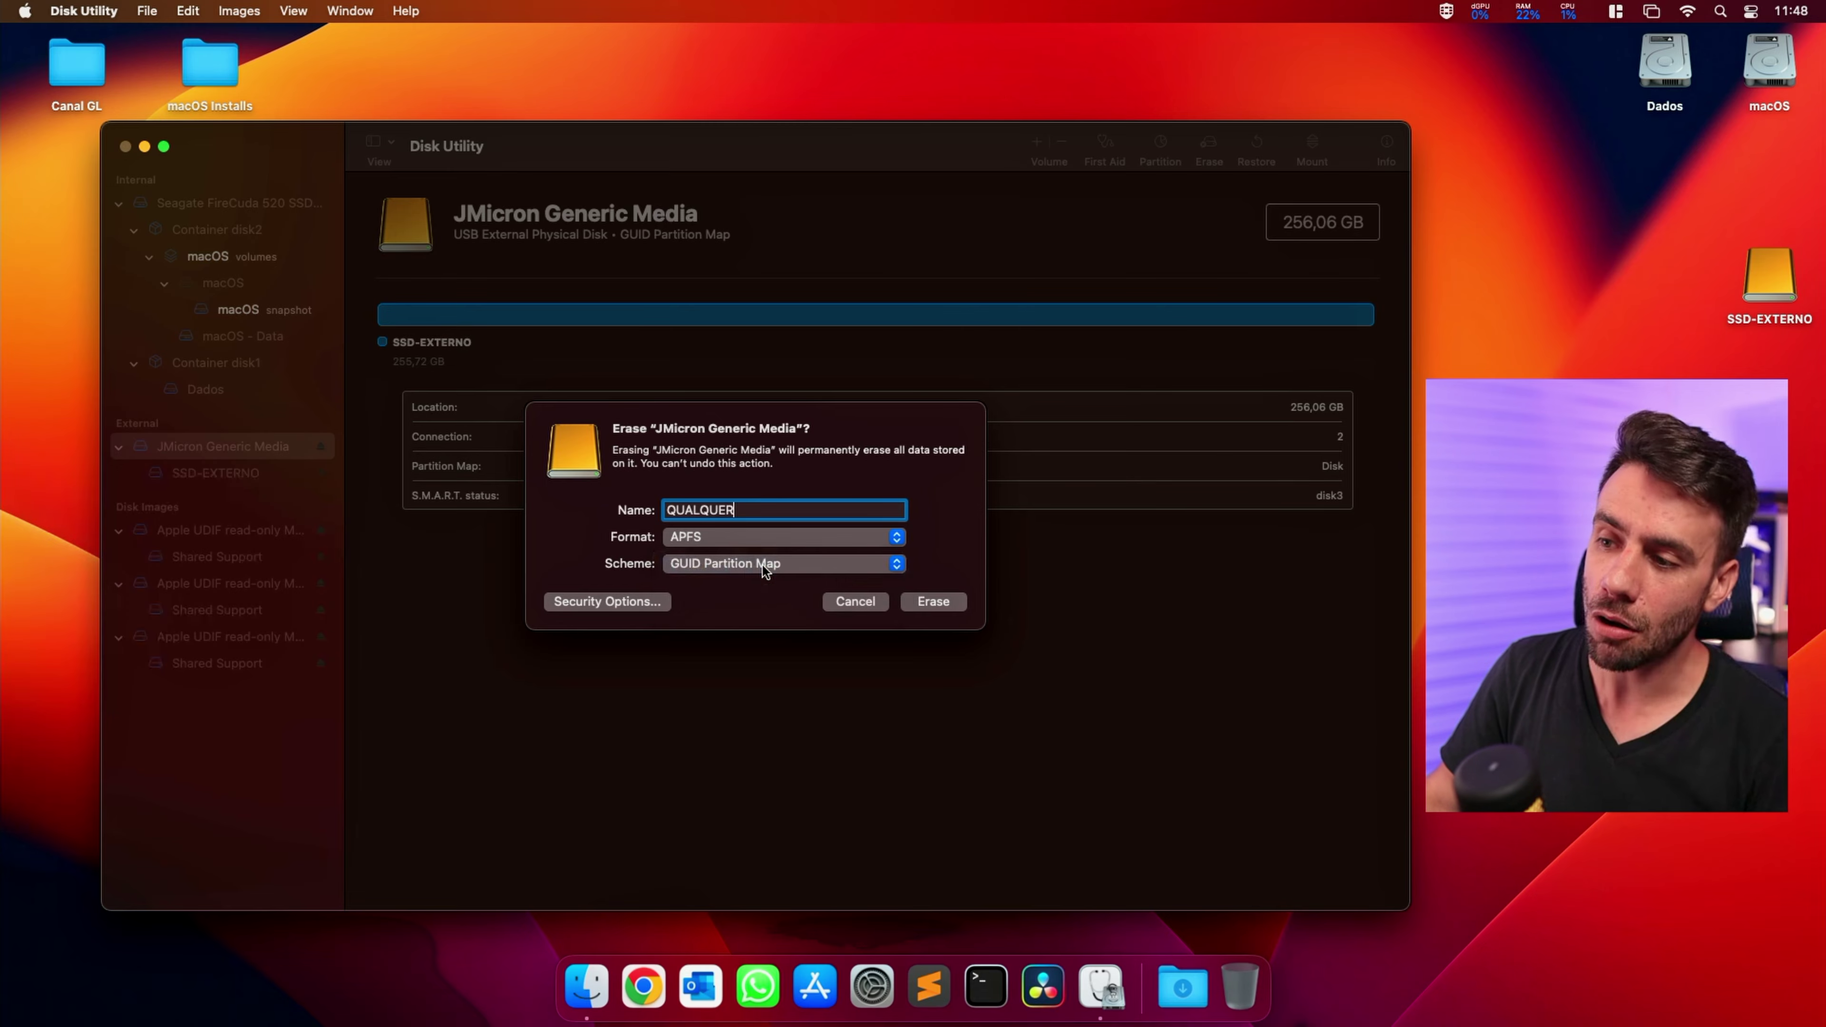
pyautogui.click(948, 602)
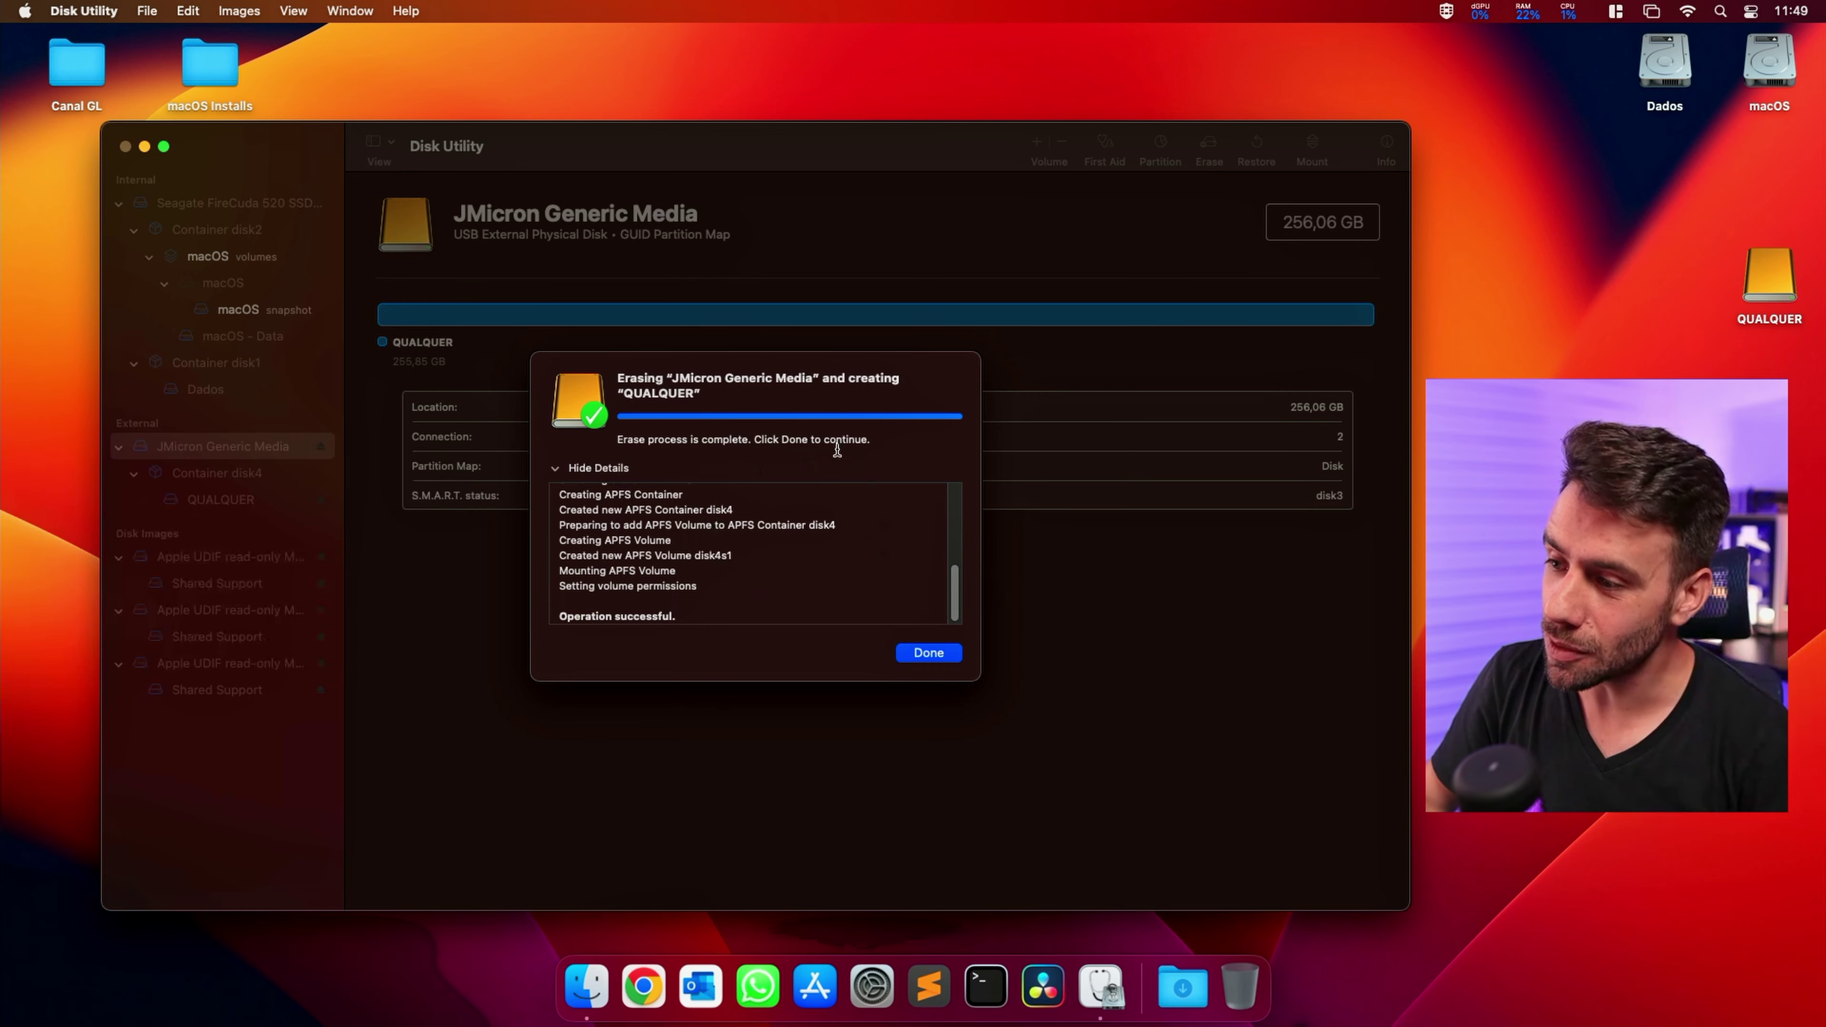
pyautogui.click(945, 656)
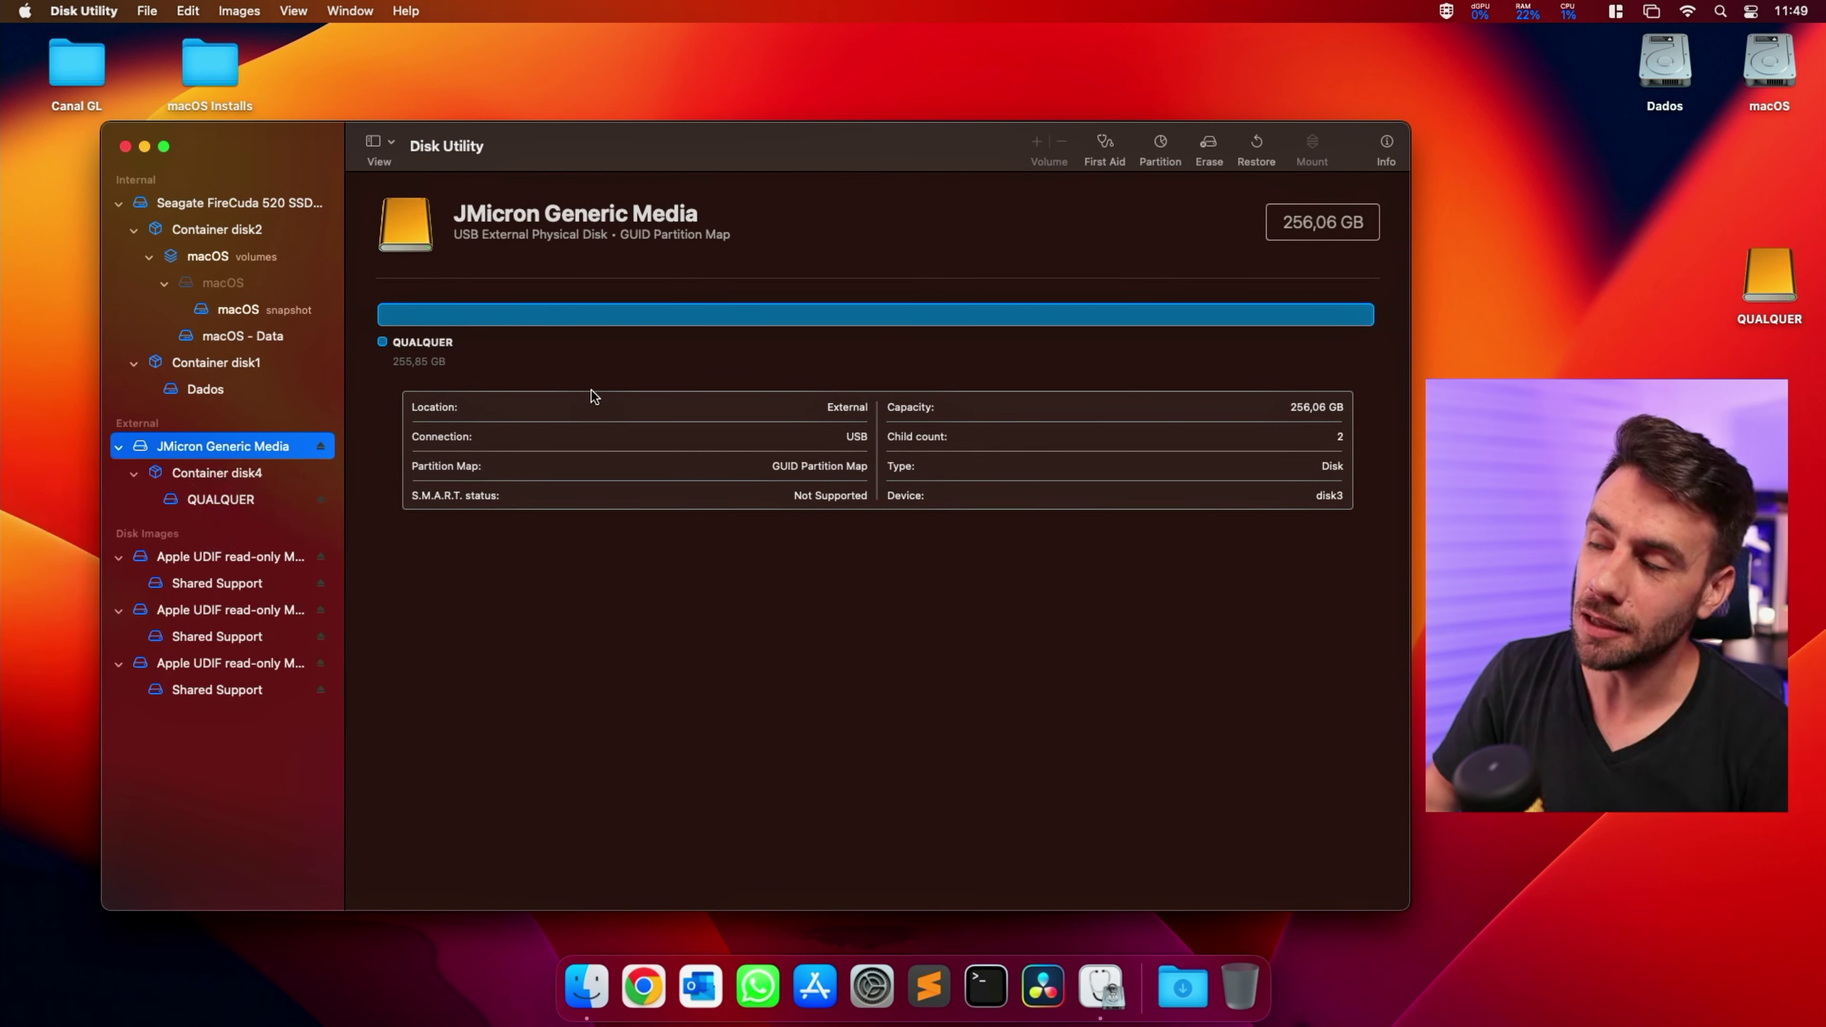
# - Start partitioning the JMicron Generic Media disk and add a new partition beside QUALQUER
pyautogui.click(1161, 144)
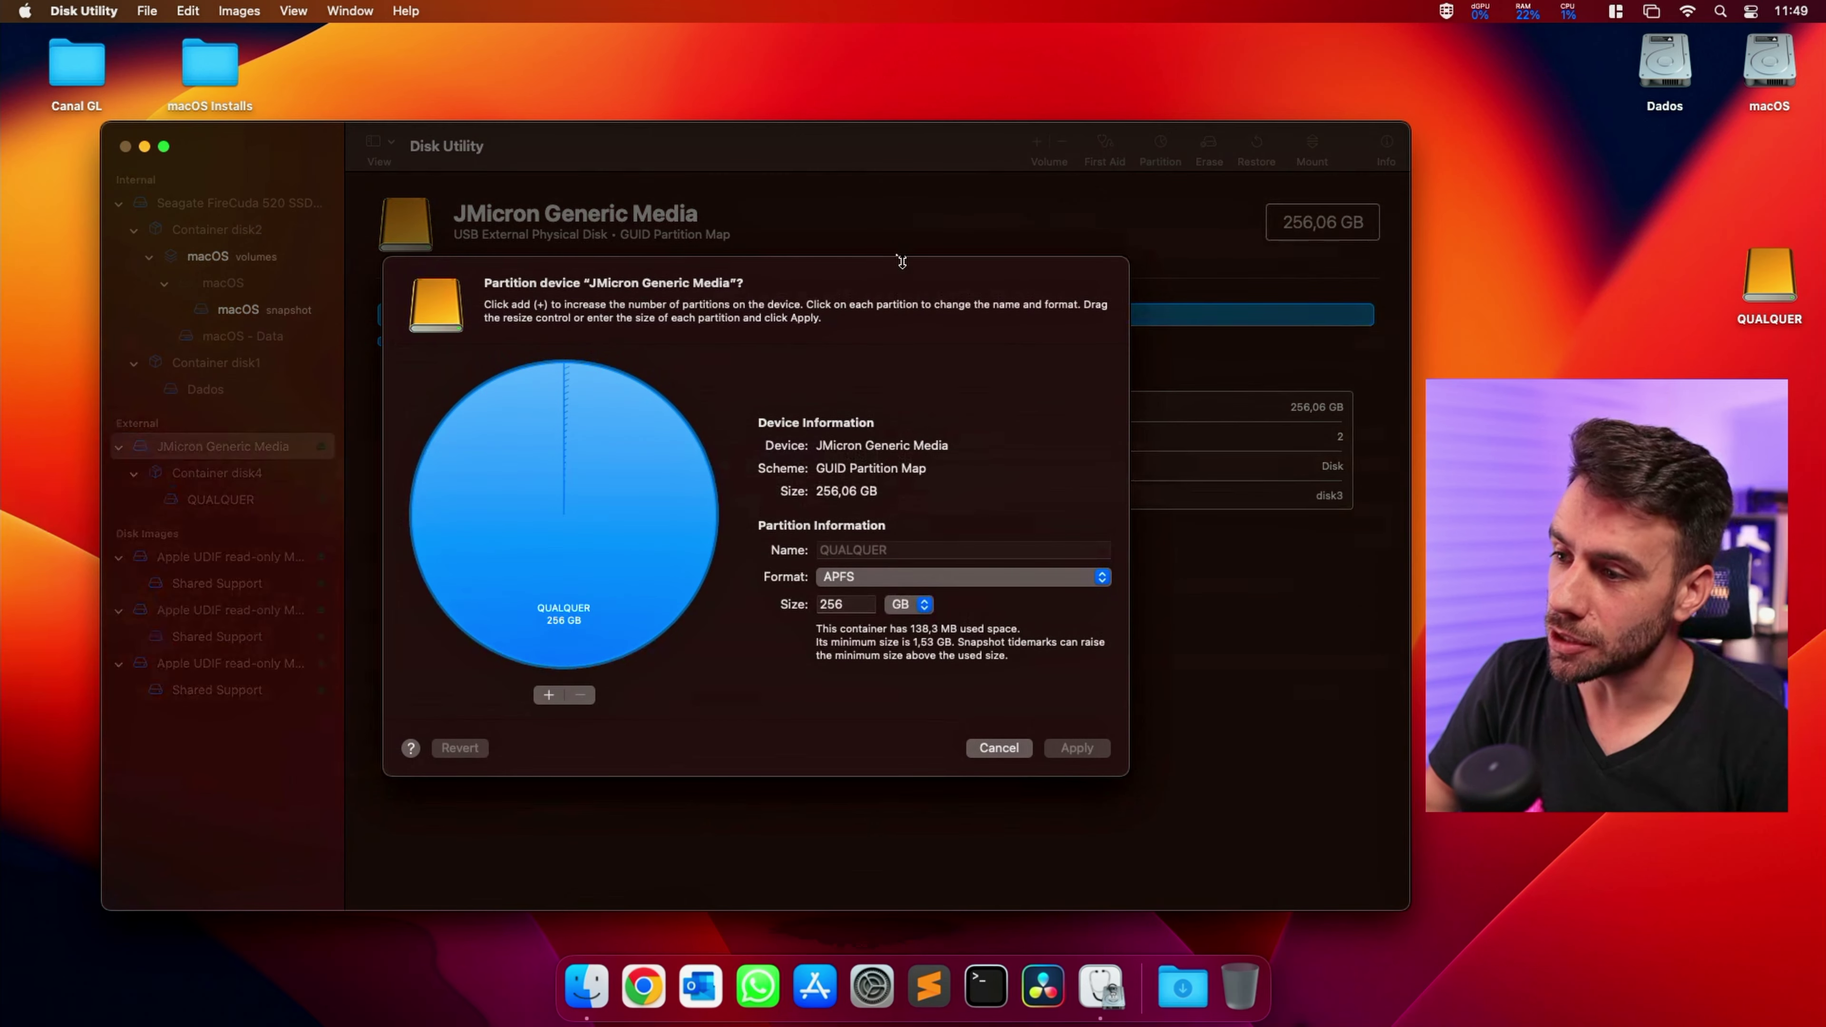
pyautogui.click(549, 696)
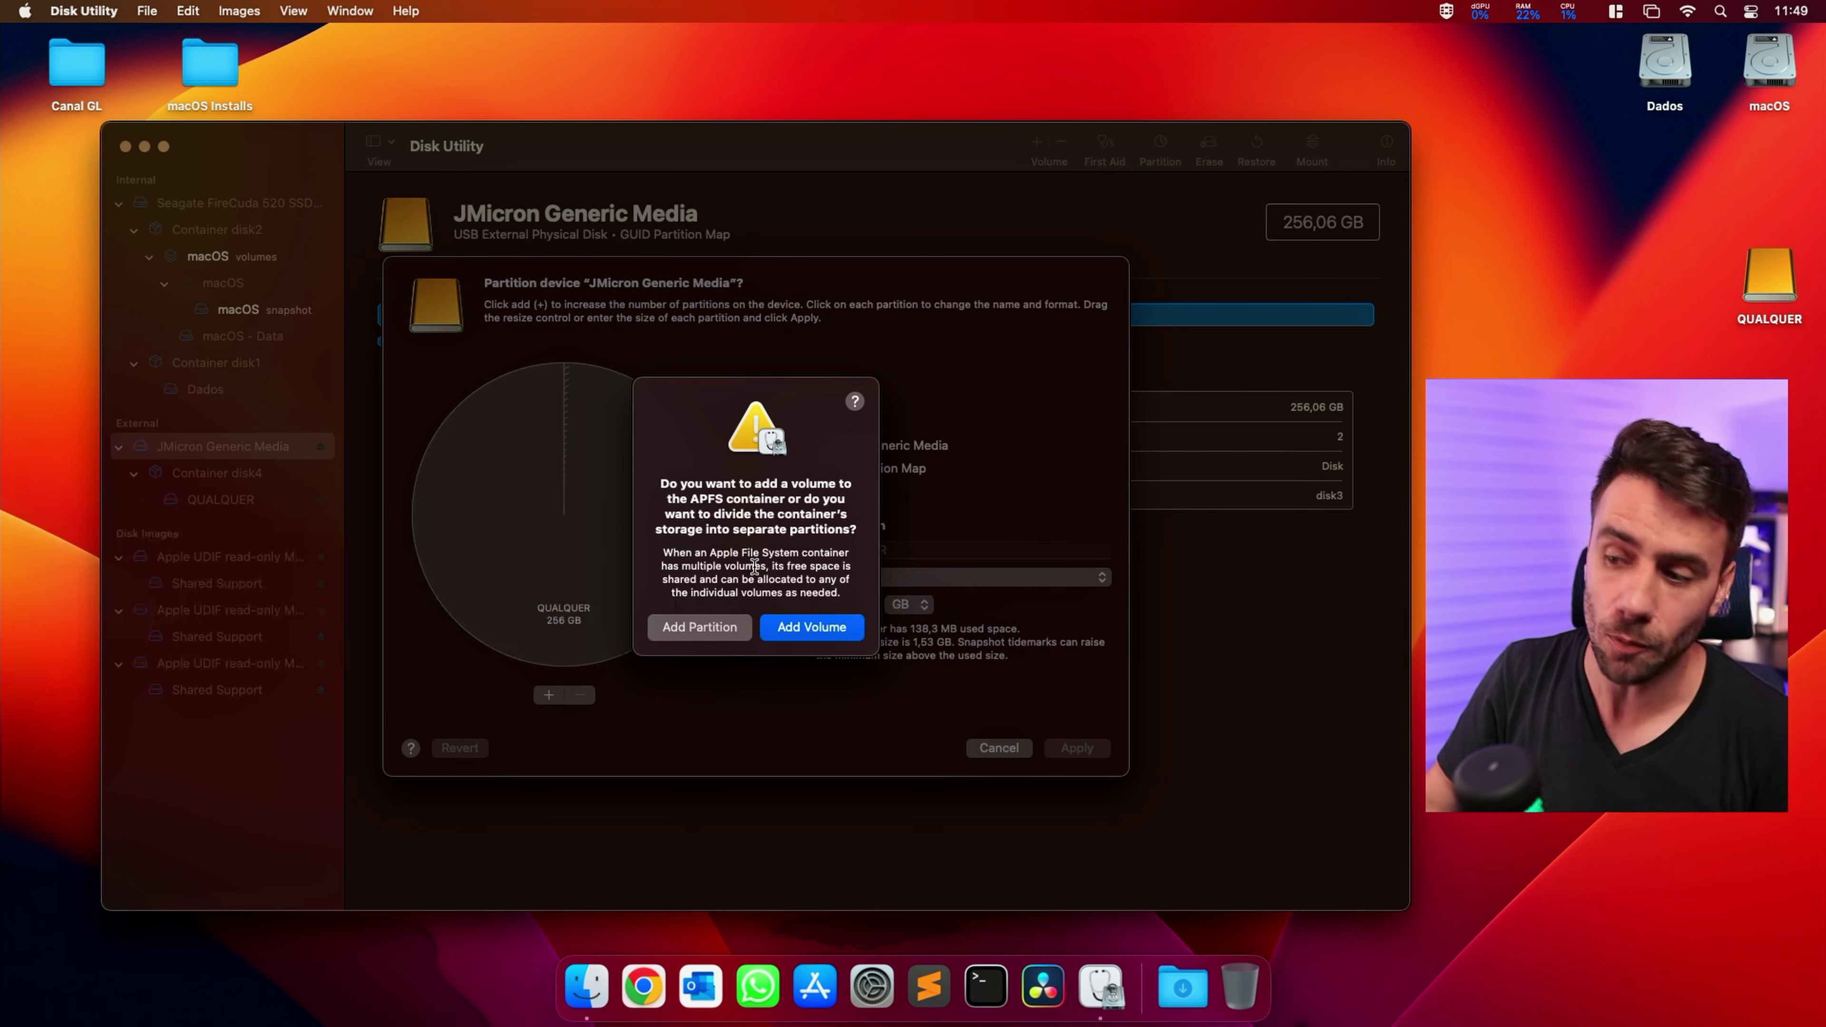
pyautogui.click(681, 628)
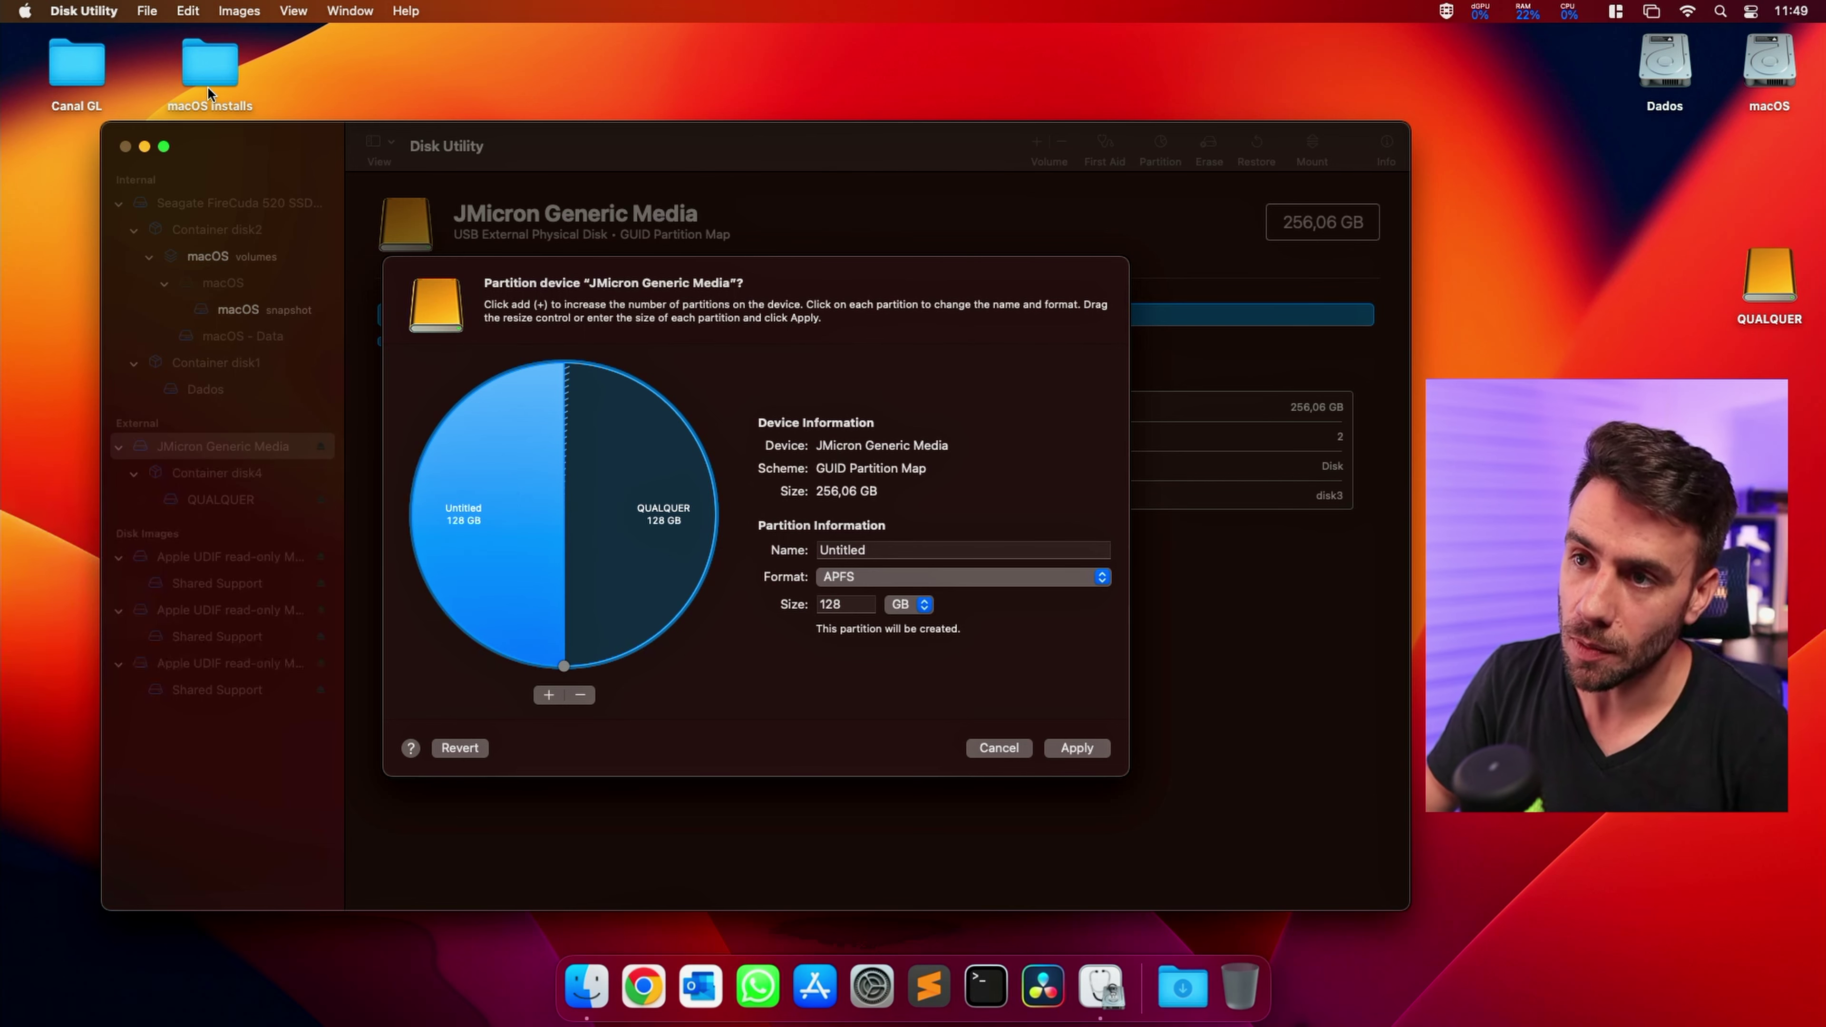
# - Open the macOS Installs folder on the desktop and select all the macOS version folders in it
pyautogui.doubleClick(209, 71)
pyautogui.moveTo(1003, 402); pyautogui.dragTo(1134, 416)
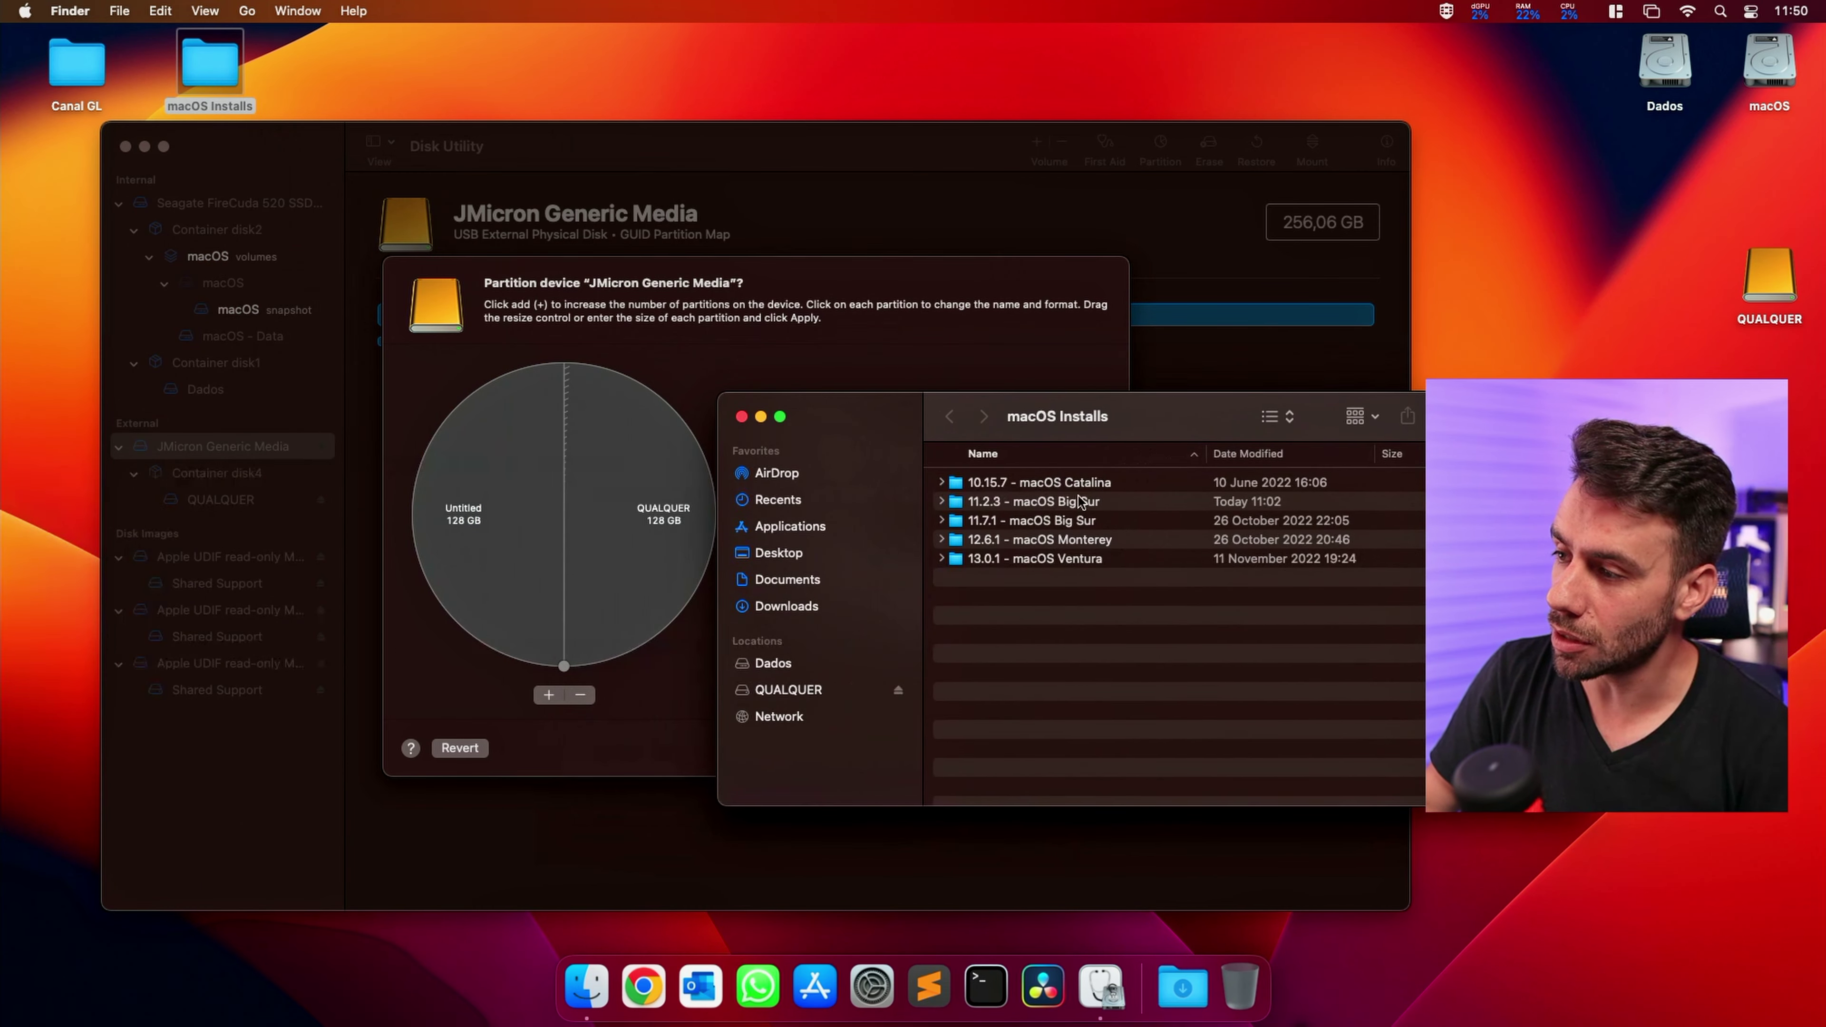
pyautogui.press('super+a')
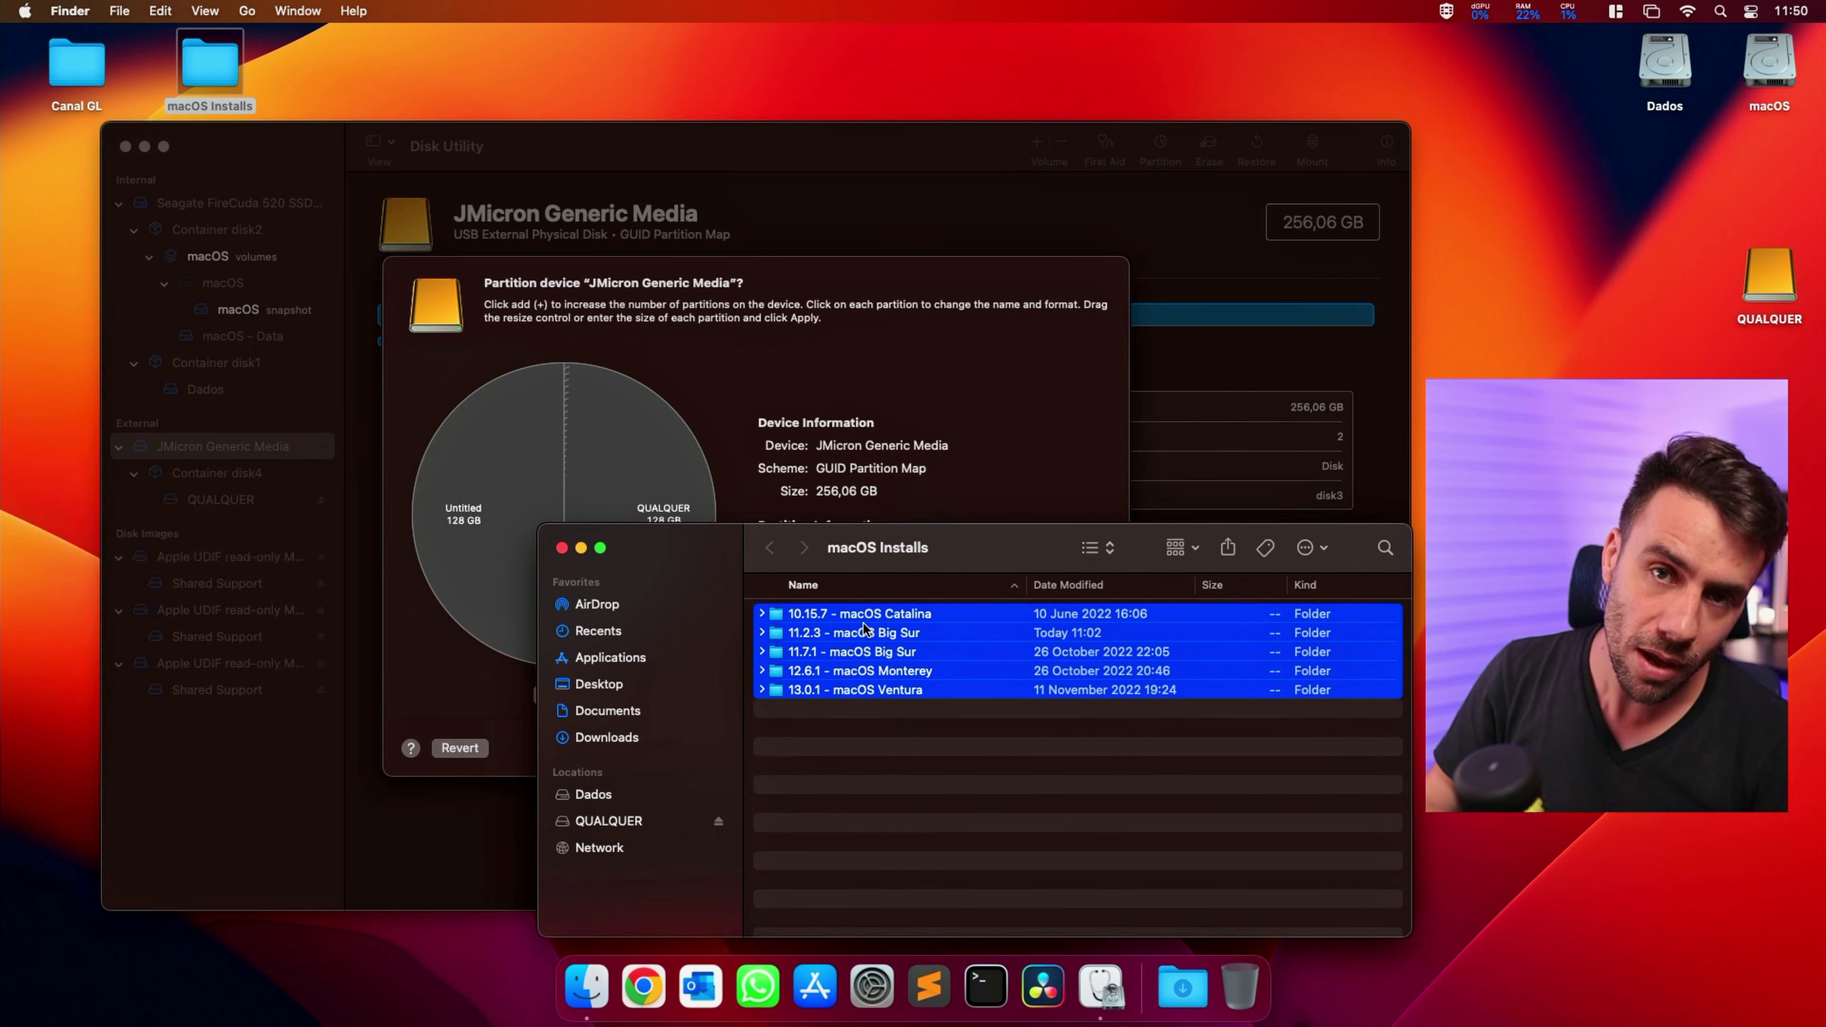
# - Calculate 16*5 in Calculator to size the installer partition, and quit Calculator
pyautogui.click(868, 426)
pyautogui.press('super+space')
pyautogui.write('calc')
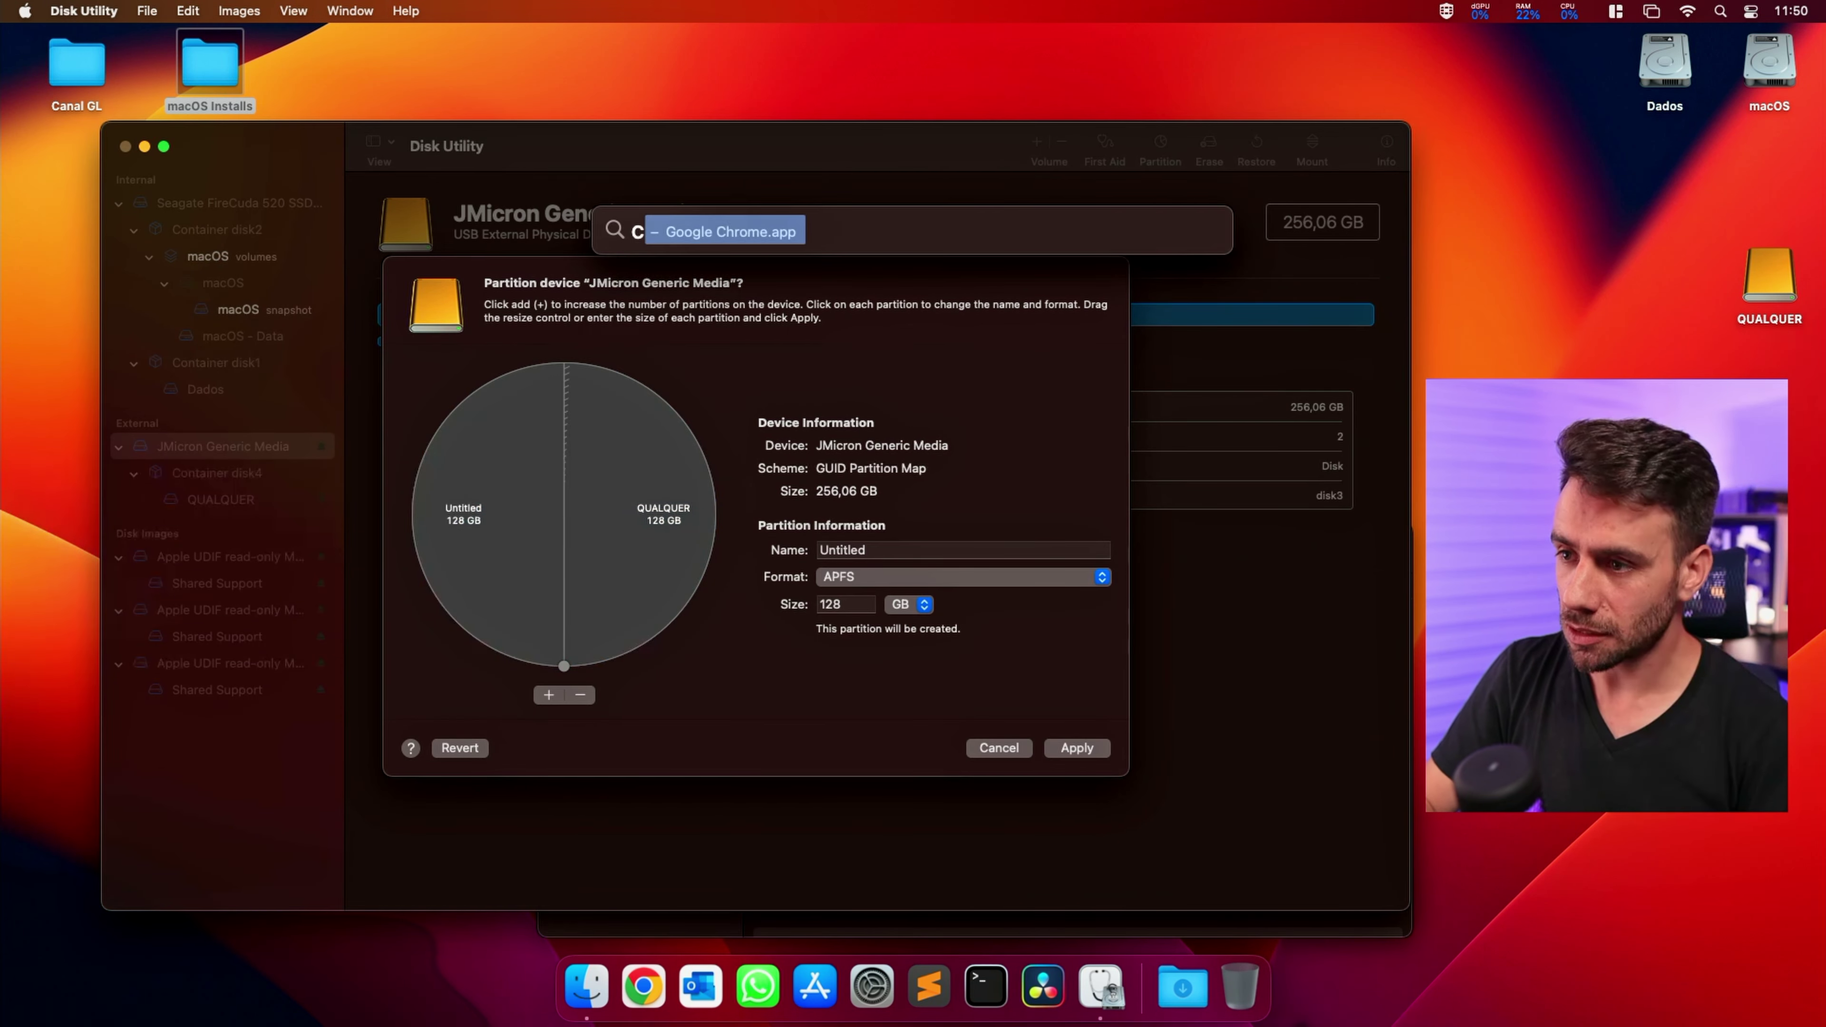
pyautogui.press('Return')
pyautogui.write('16*5=')
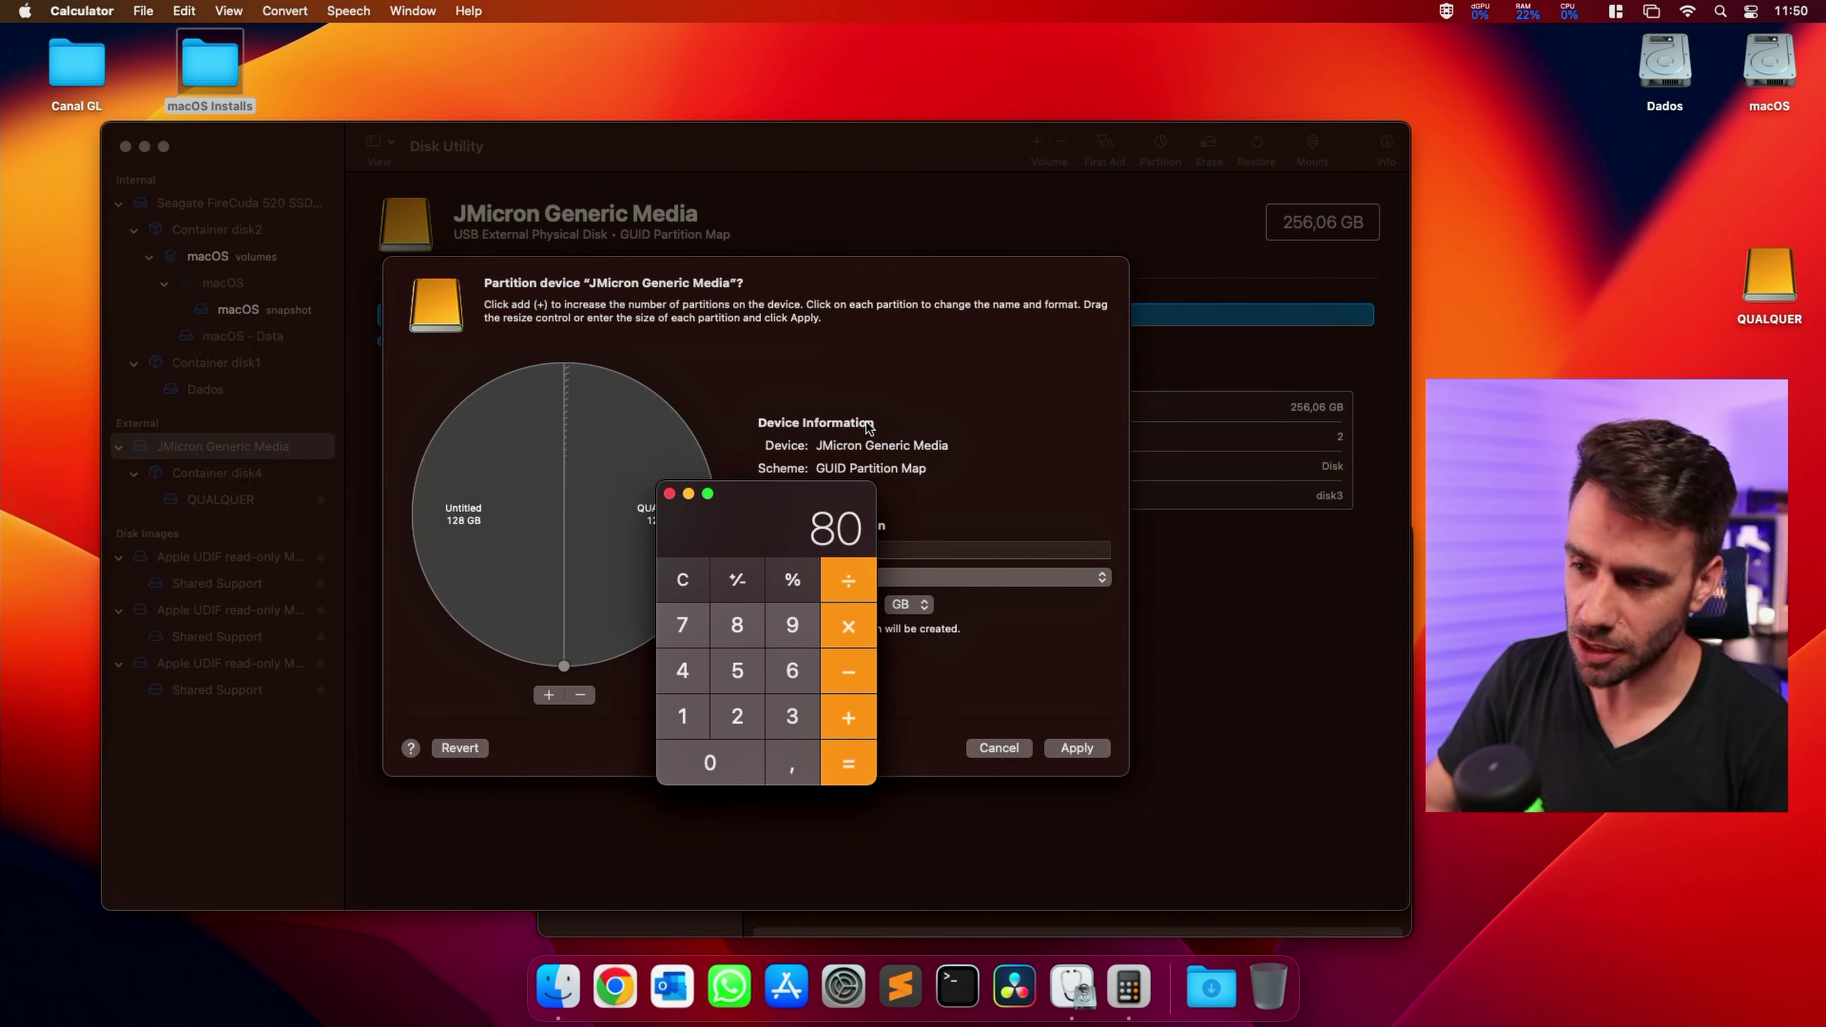
pyautogui.press('super+q')
# - Set the new Untitled partition's size to 80 GB and its format to Mac OS Extended (Journaled)
pyautogui.doubleClick(834, 608)
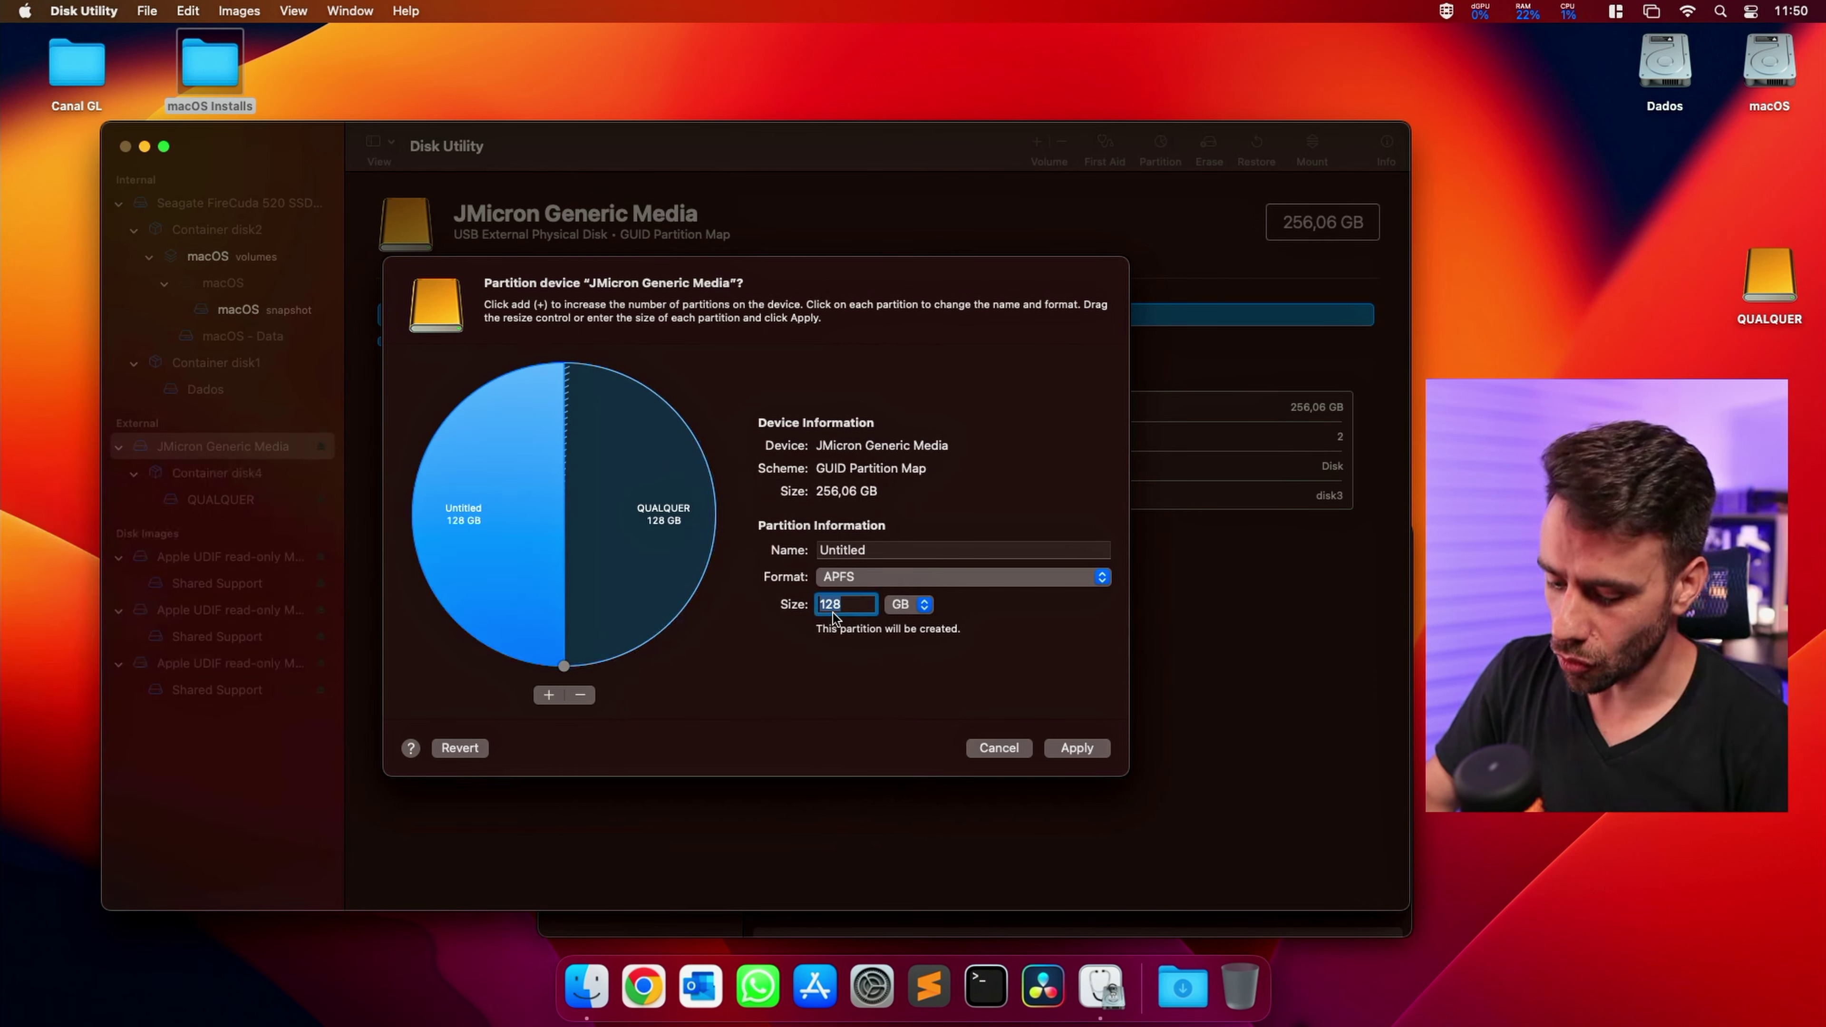
pyautogui.write('80')
pyautogui.press('Return')
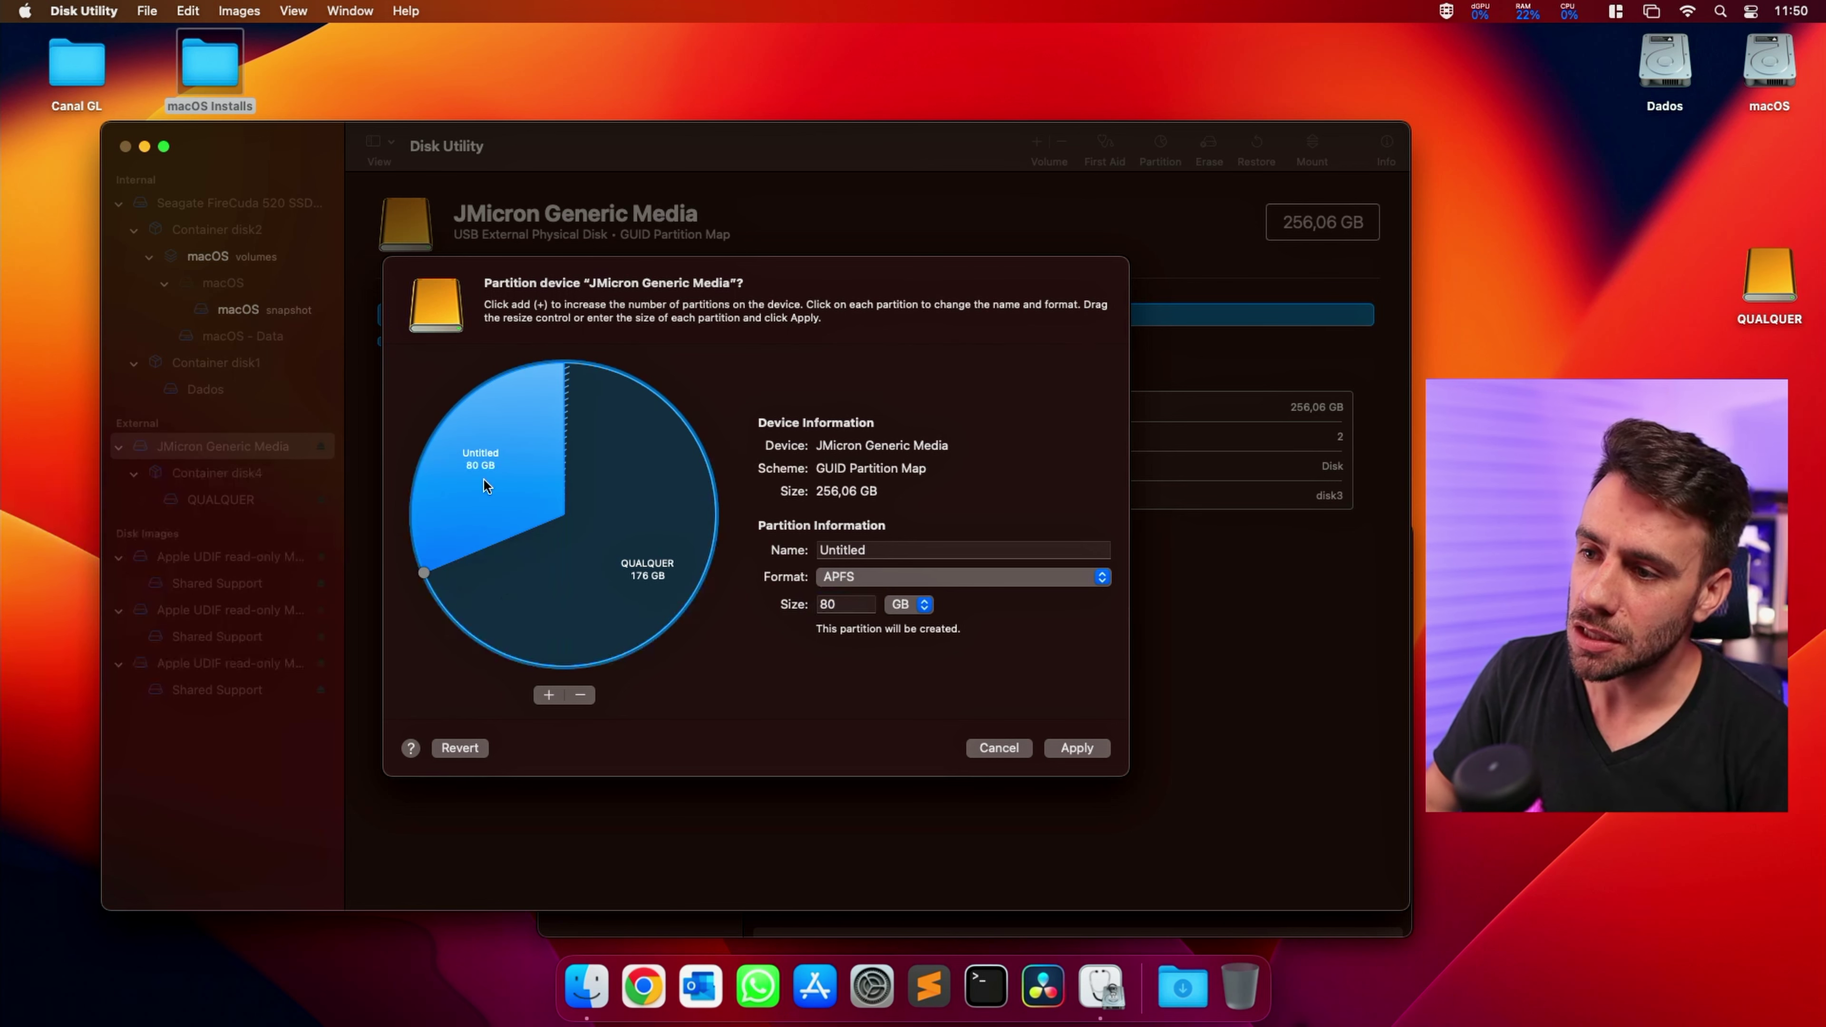
pyautogui.click(830, 577)
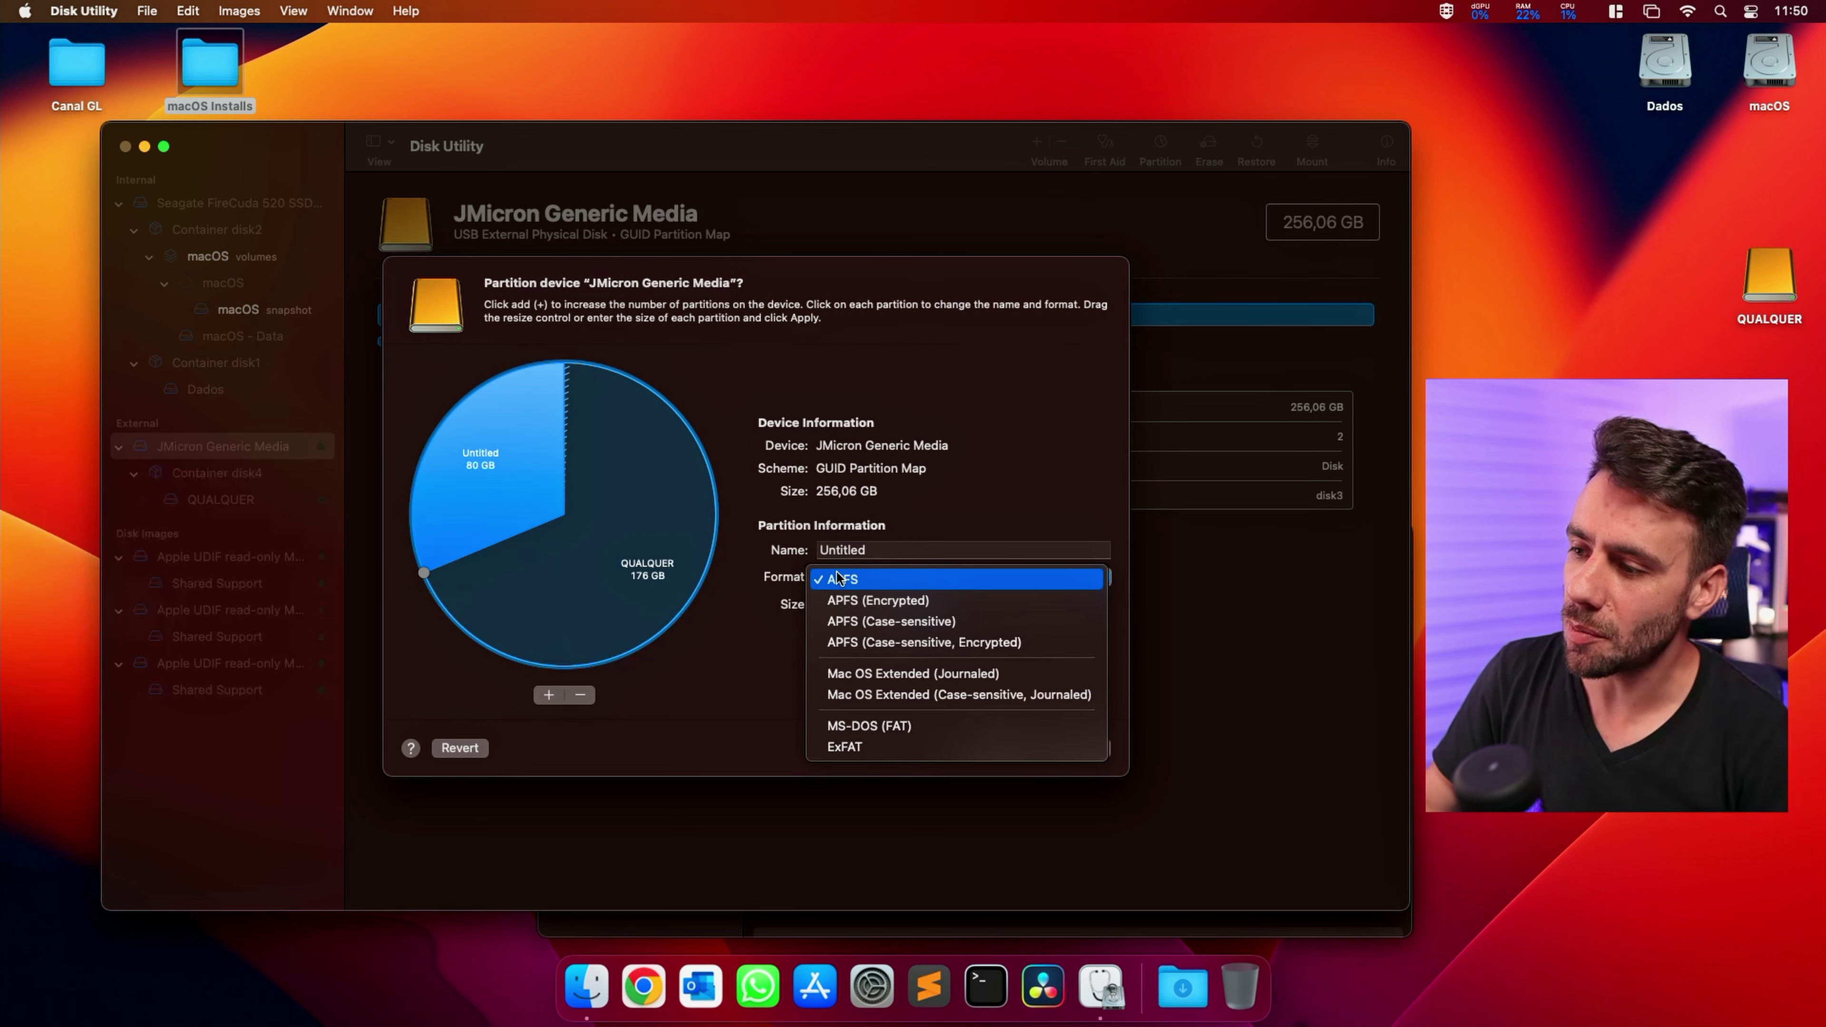
pyautogui.click(890, 676)
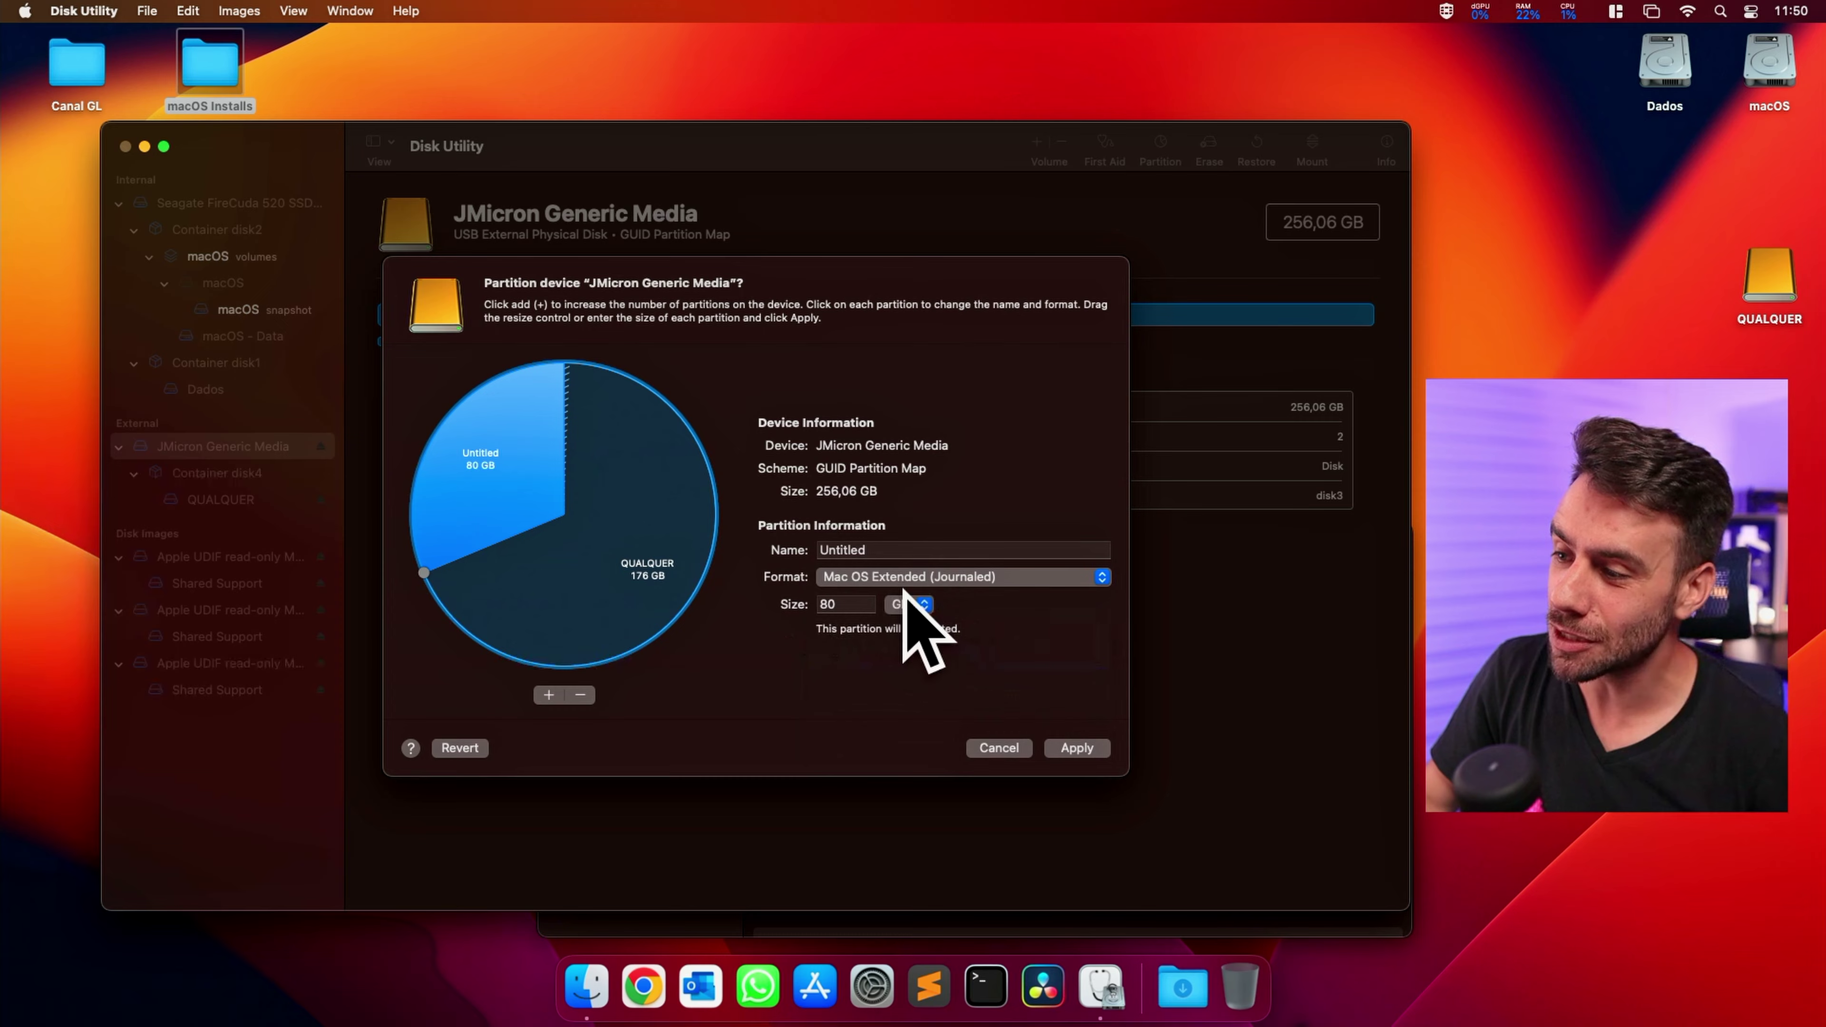
# - Apply the partition layout to the JMicron Generic Media disk and close the finished operation's report
pyautogui.click(1079, 748)
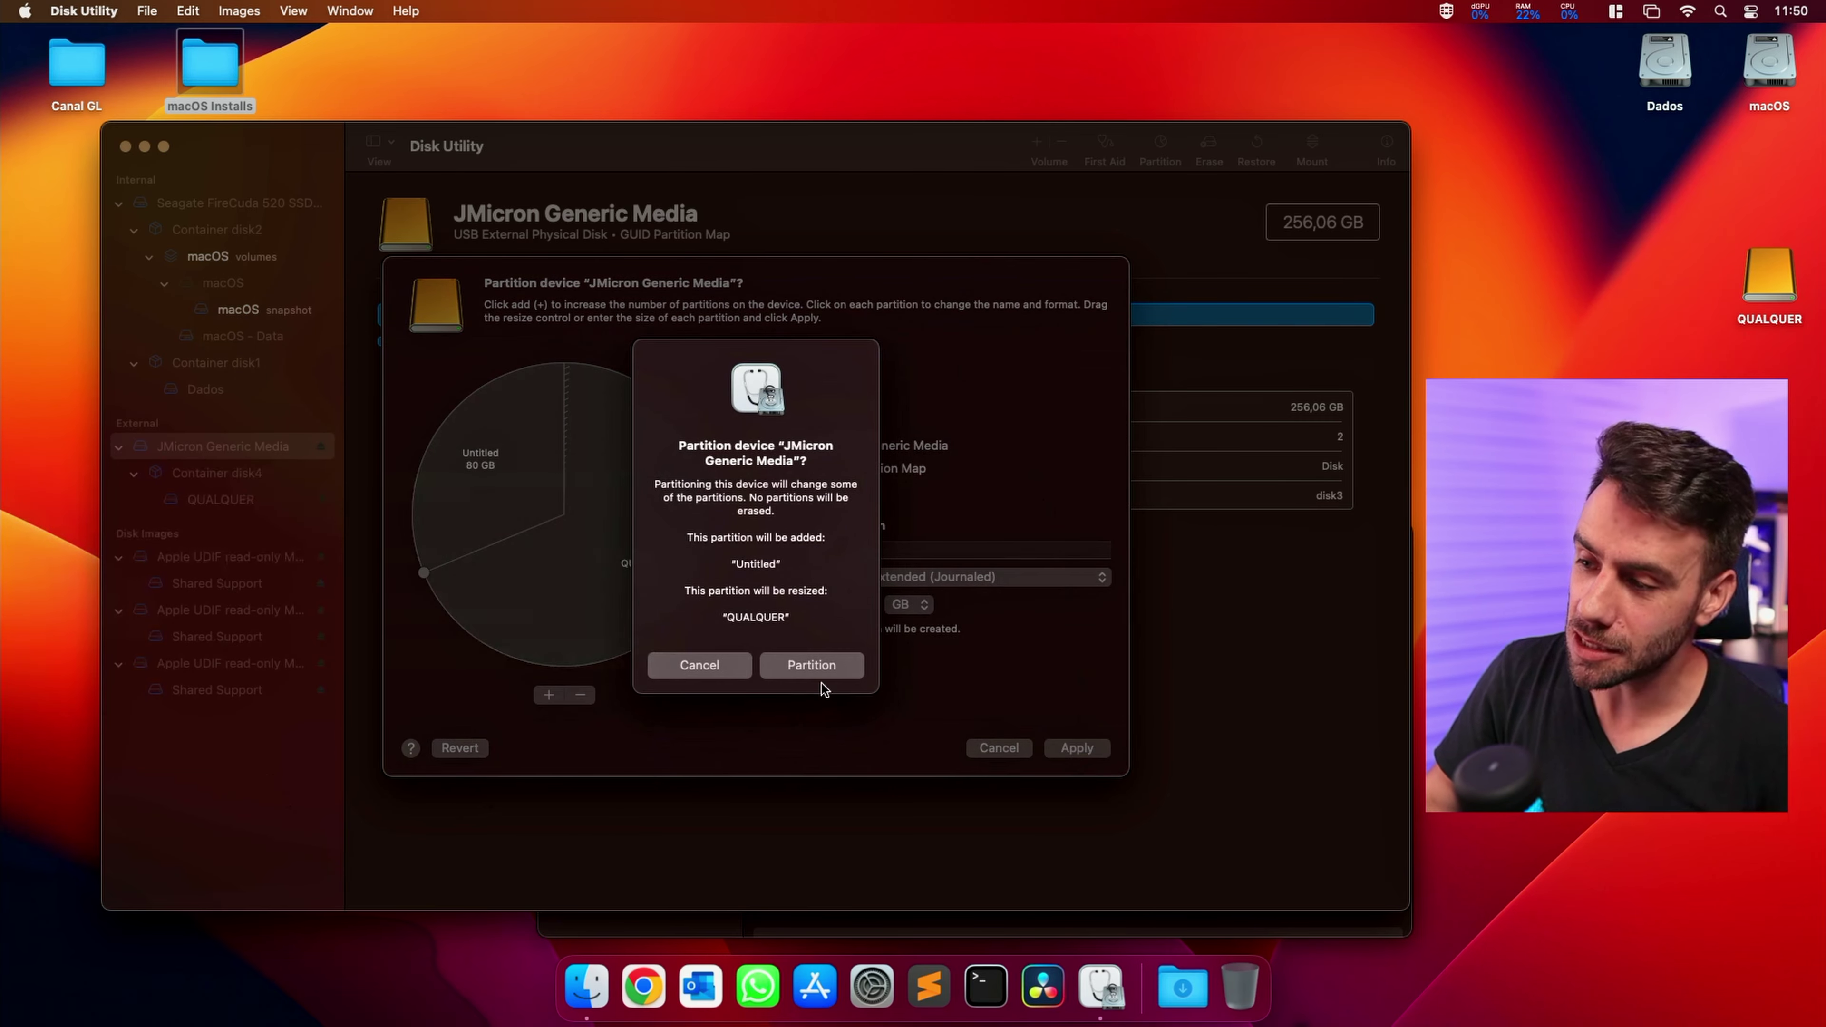
pyautogui.click(823, 667)
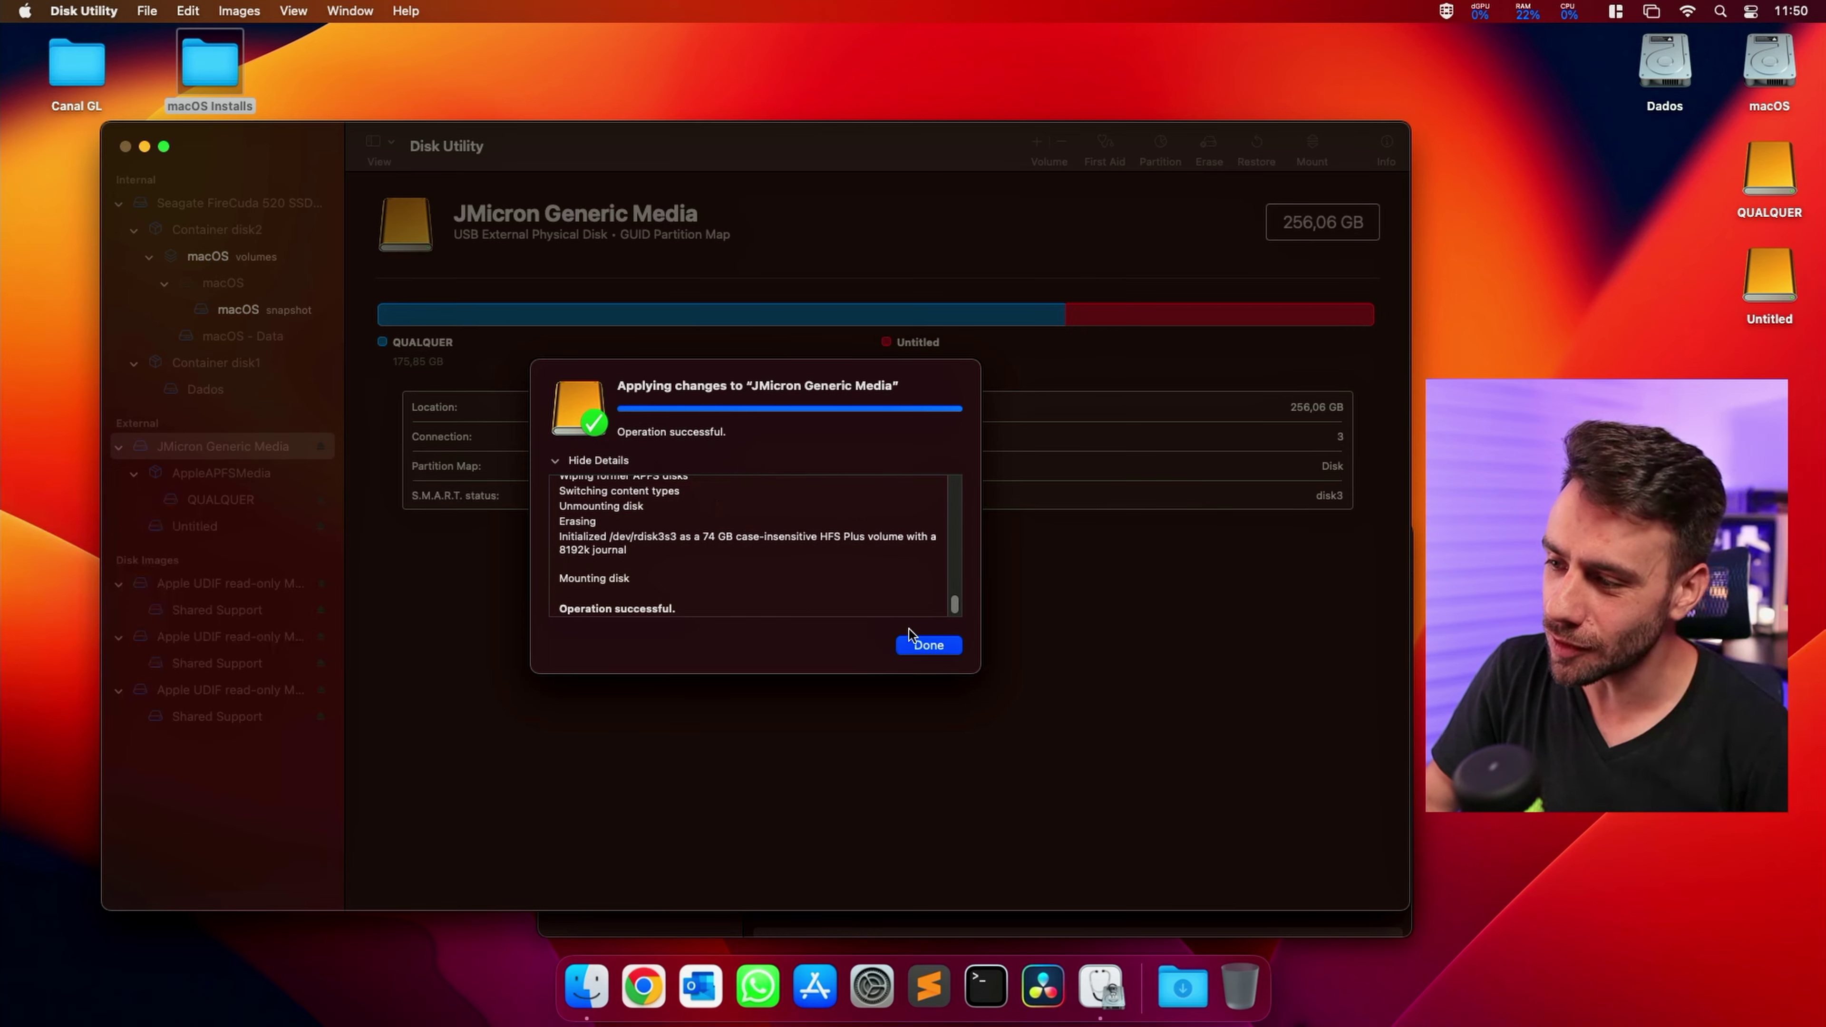
pyautogui.click(931, 645)
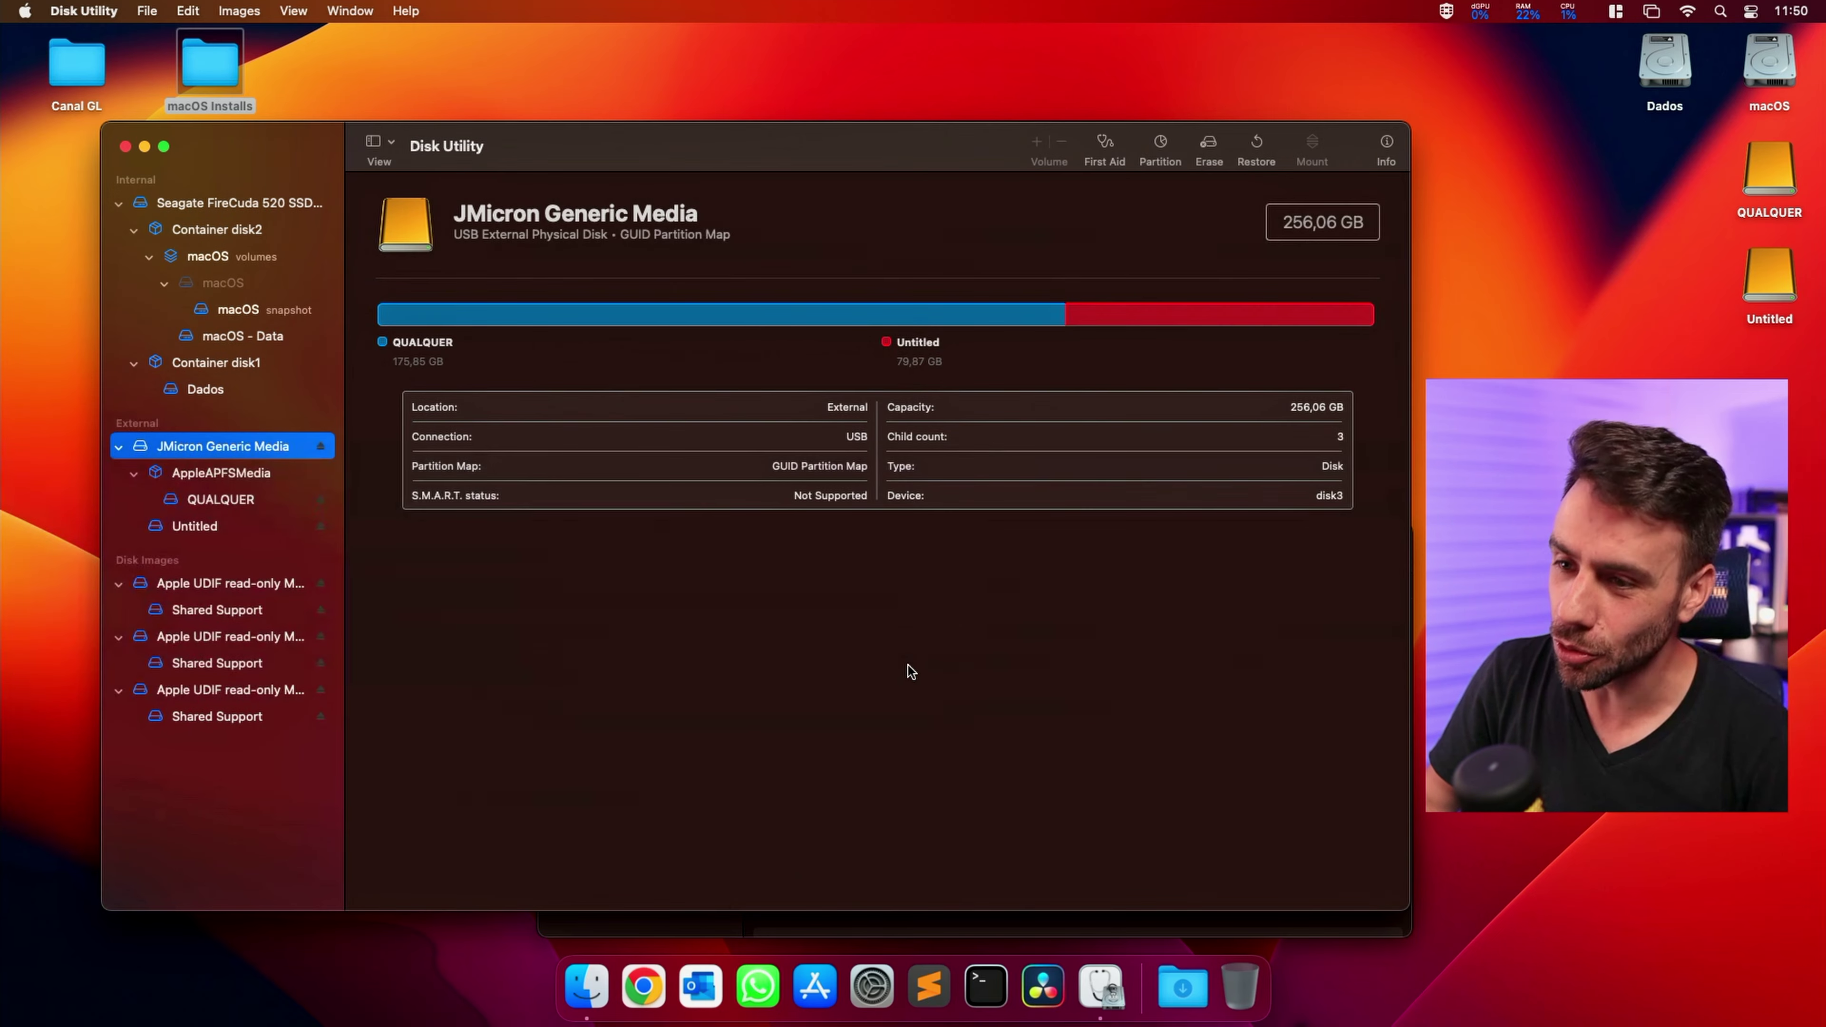
# - Reopen the disk's partition layout and divide the Untitled partition into five 16 GB partitions
pyautogui.click(1173, 164)
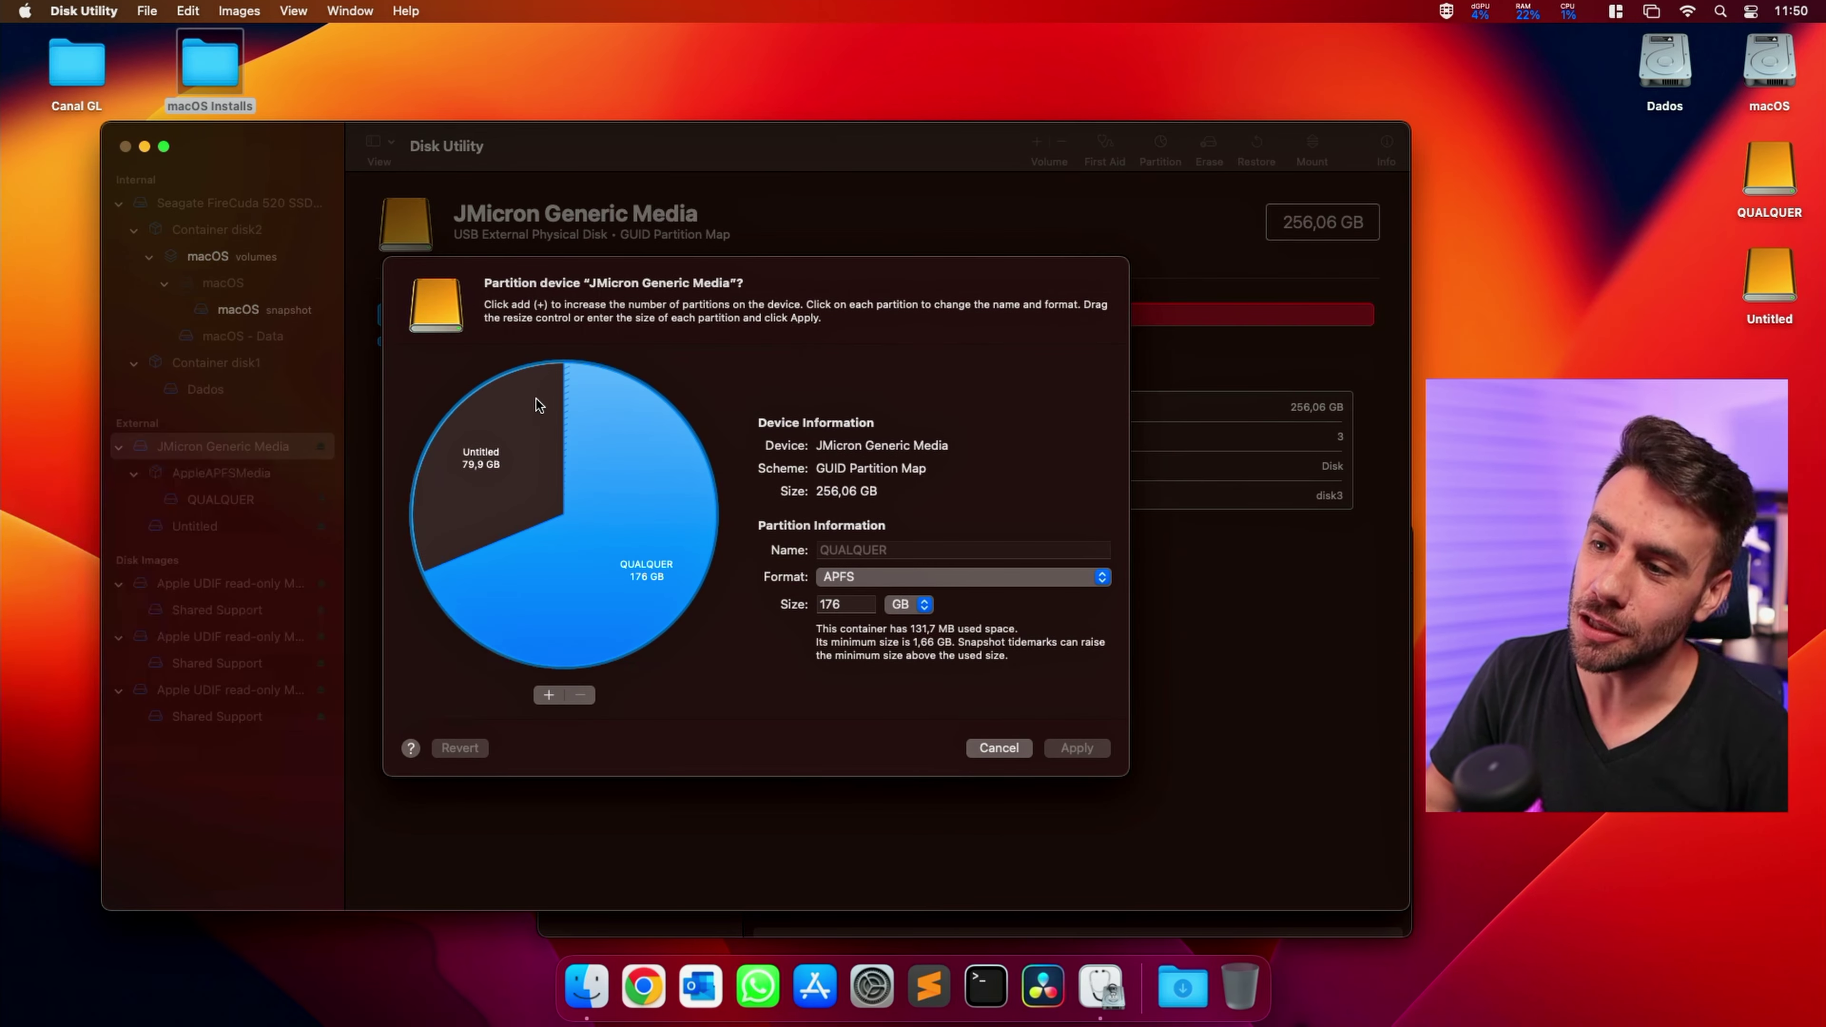
pyautogui.click(488, 444)
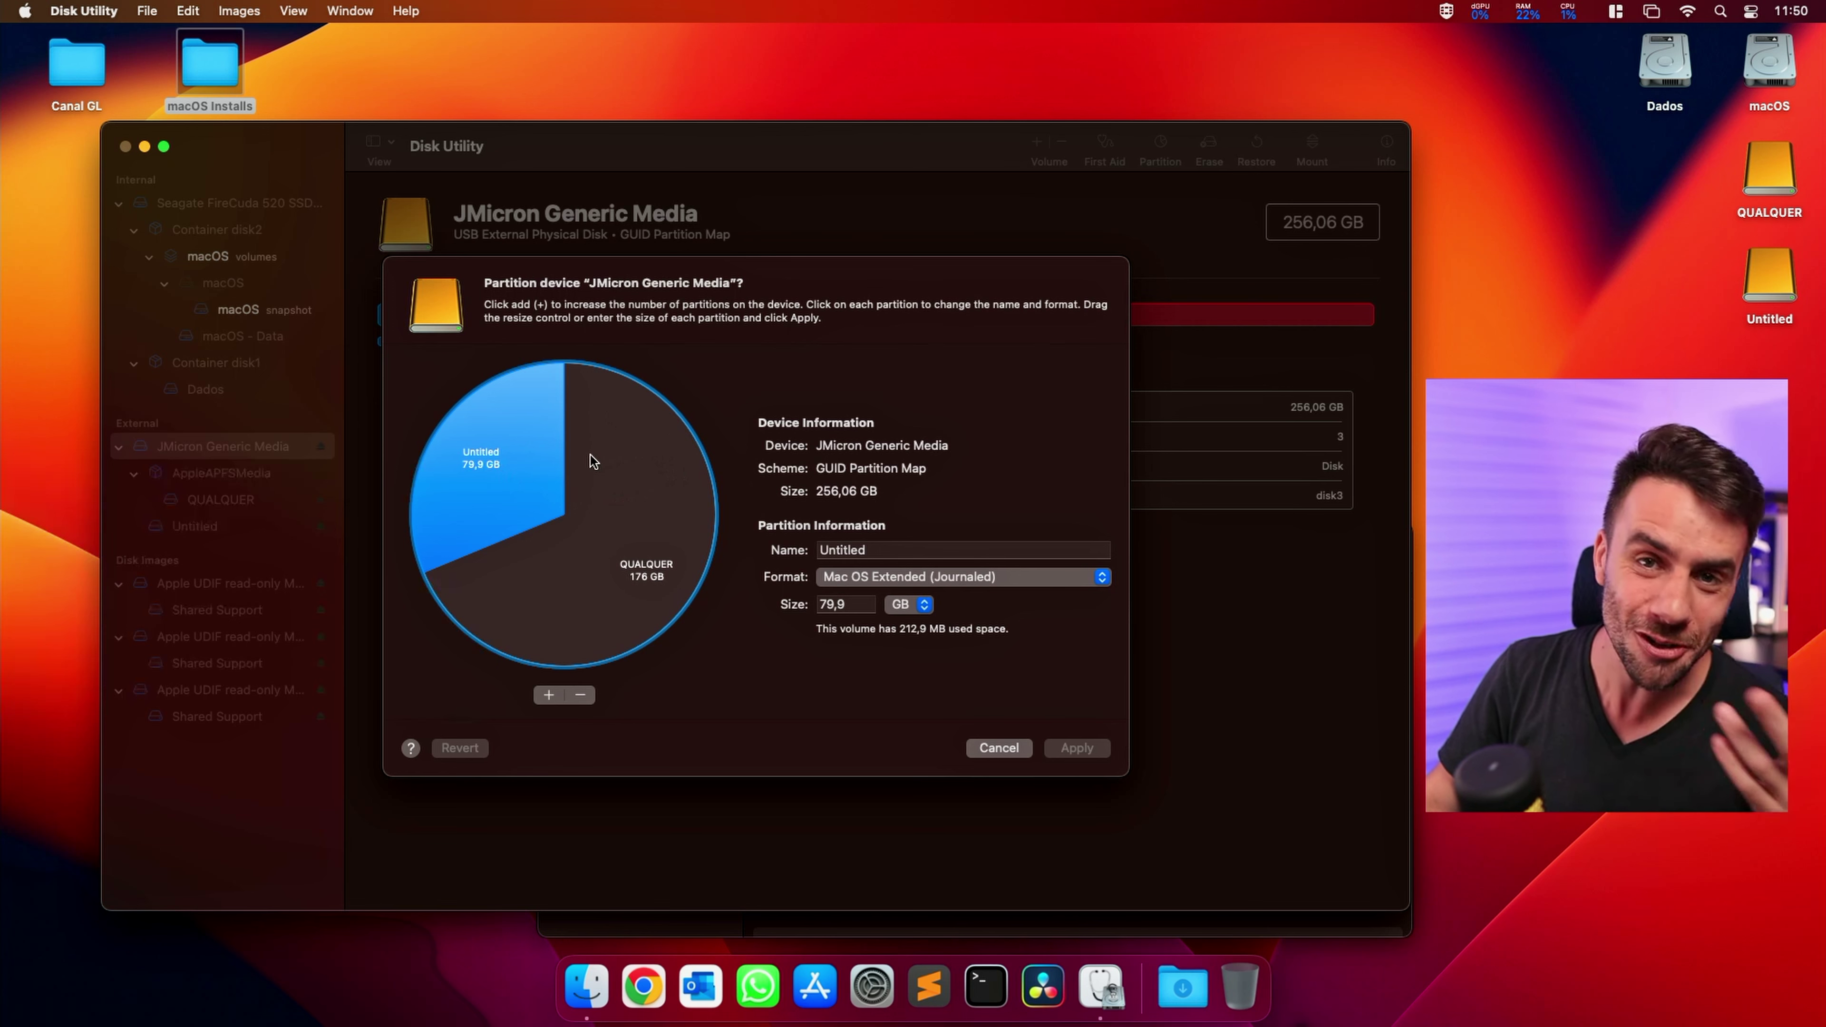
pyautogui.click(551, 695)
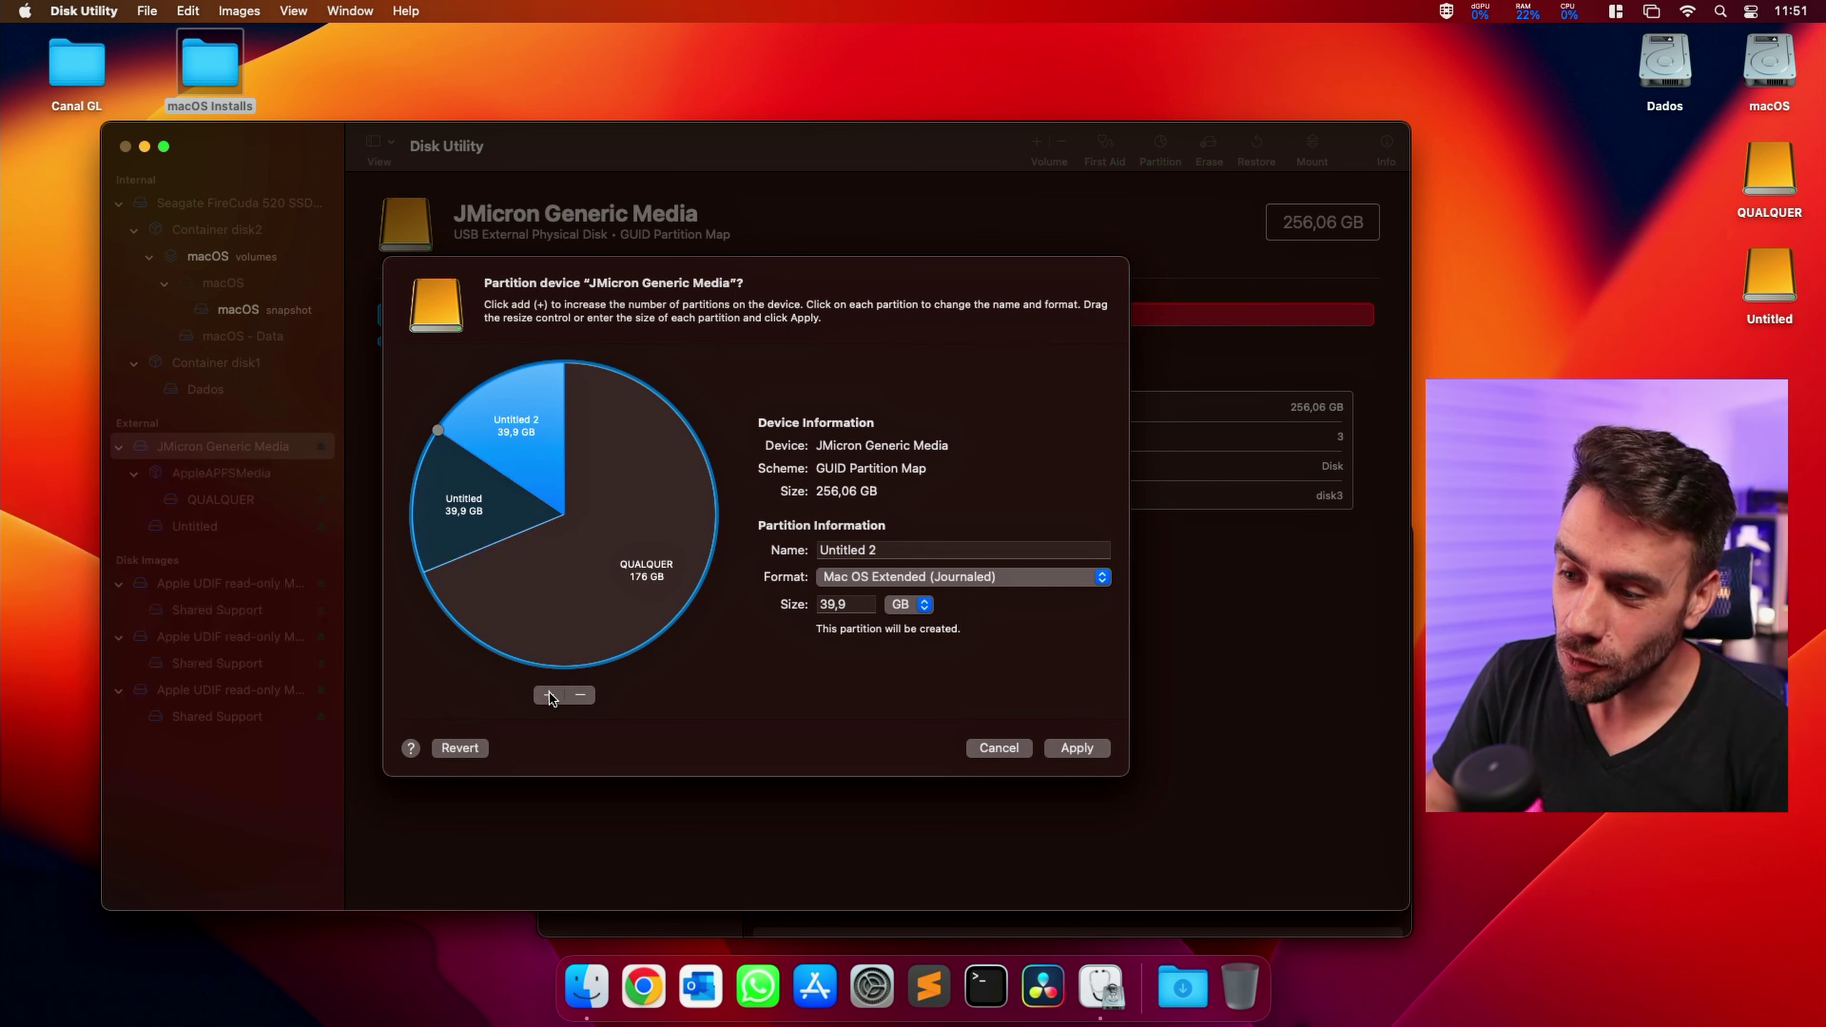
pyautogui.click(551, 695)
pyautogui.click(551, 696)
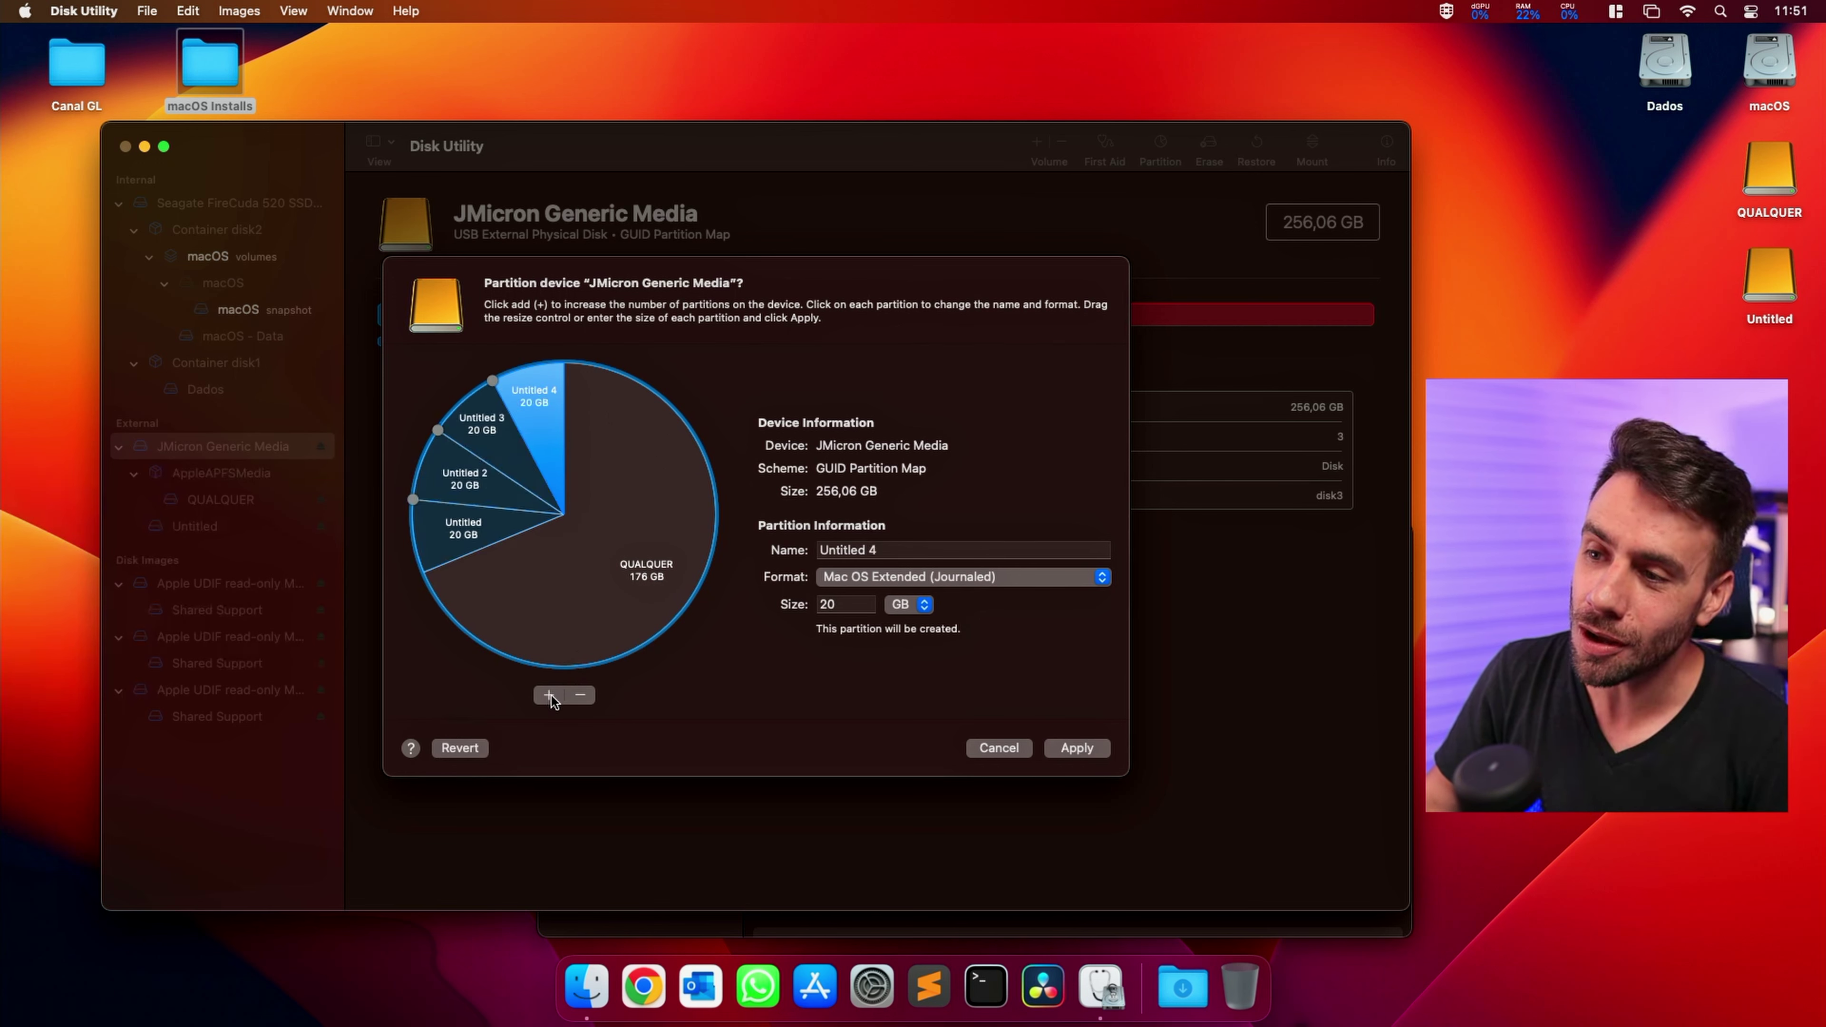
pyautogui.click(550, 696)
# - Inspect the name, format and size of each 16 GB partition, from Untitled to Untitled 5
pyautogui.click(464, 545)
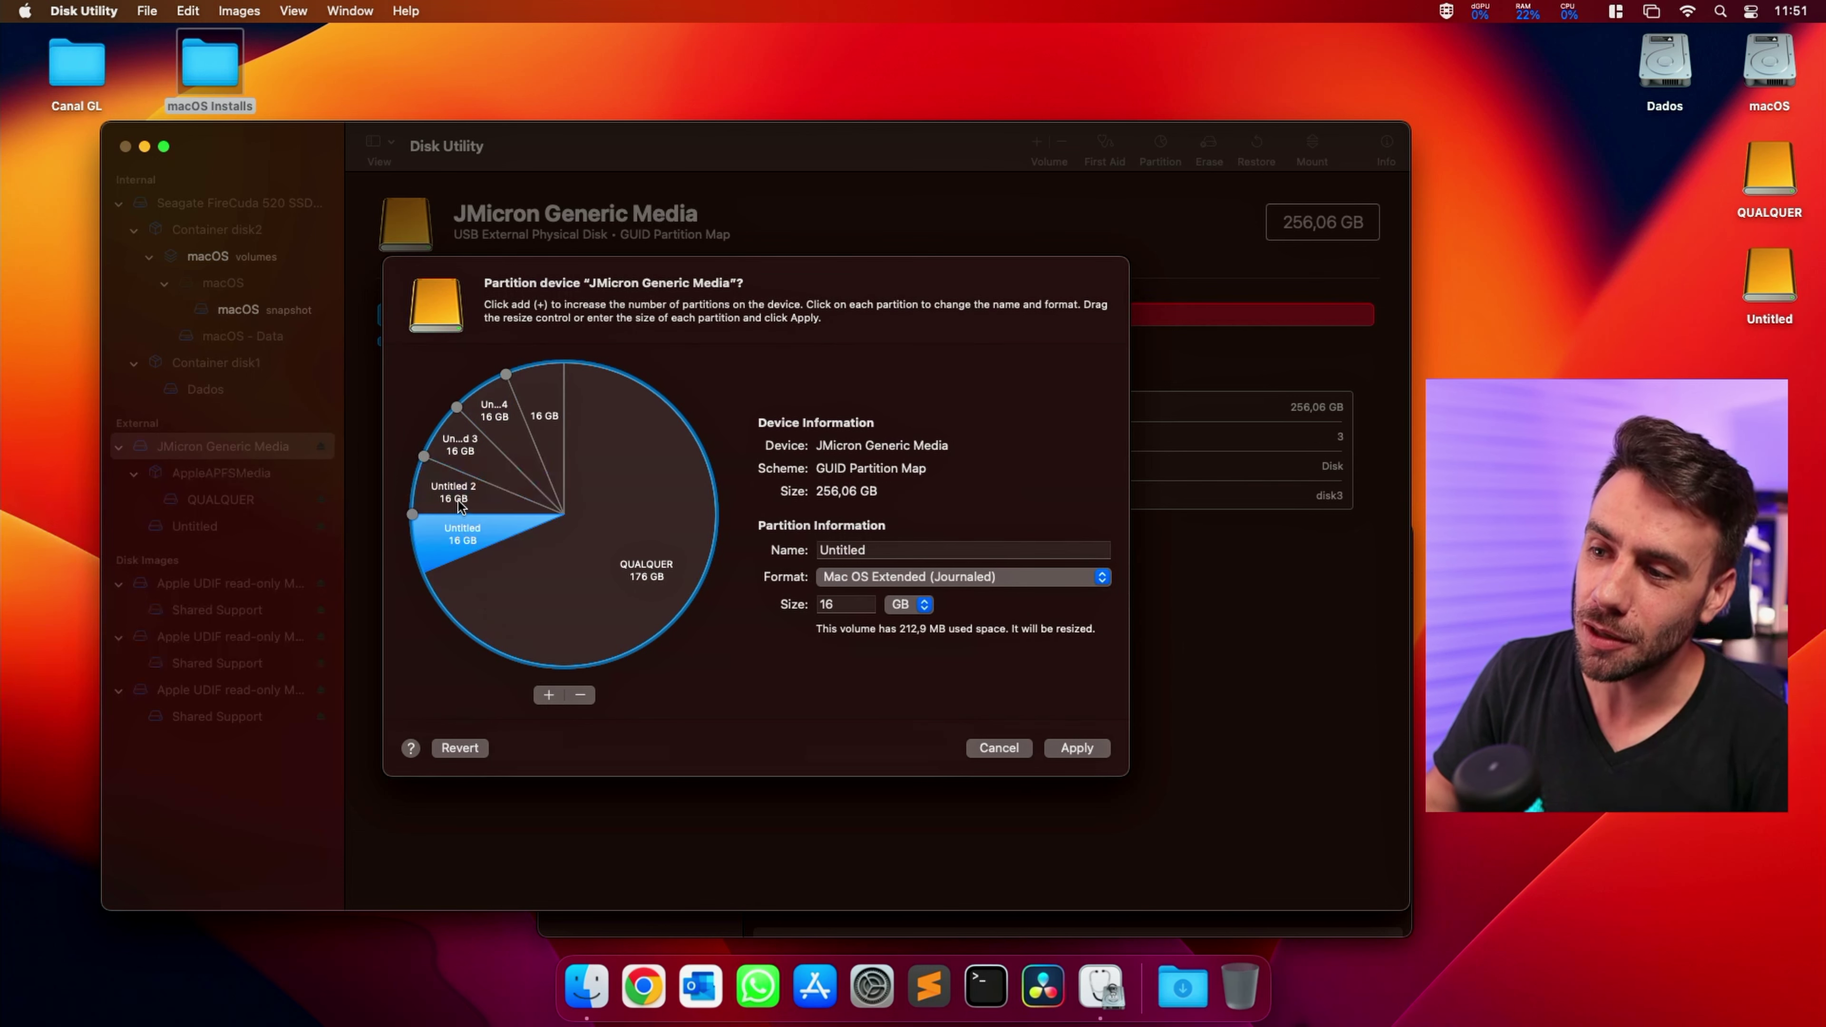
pyautogui.click(463, 507)
pyautogui.click(467, 464)
pyautogui.click(500, 421)
pyautogui.click(539, 406)
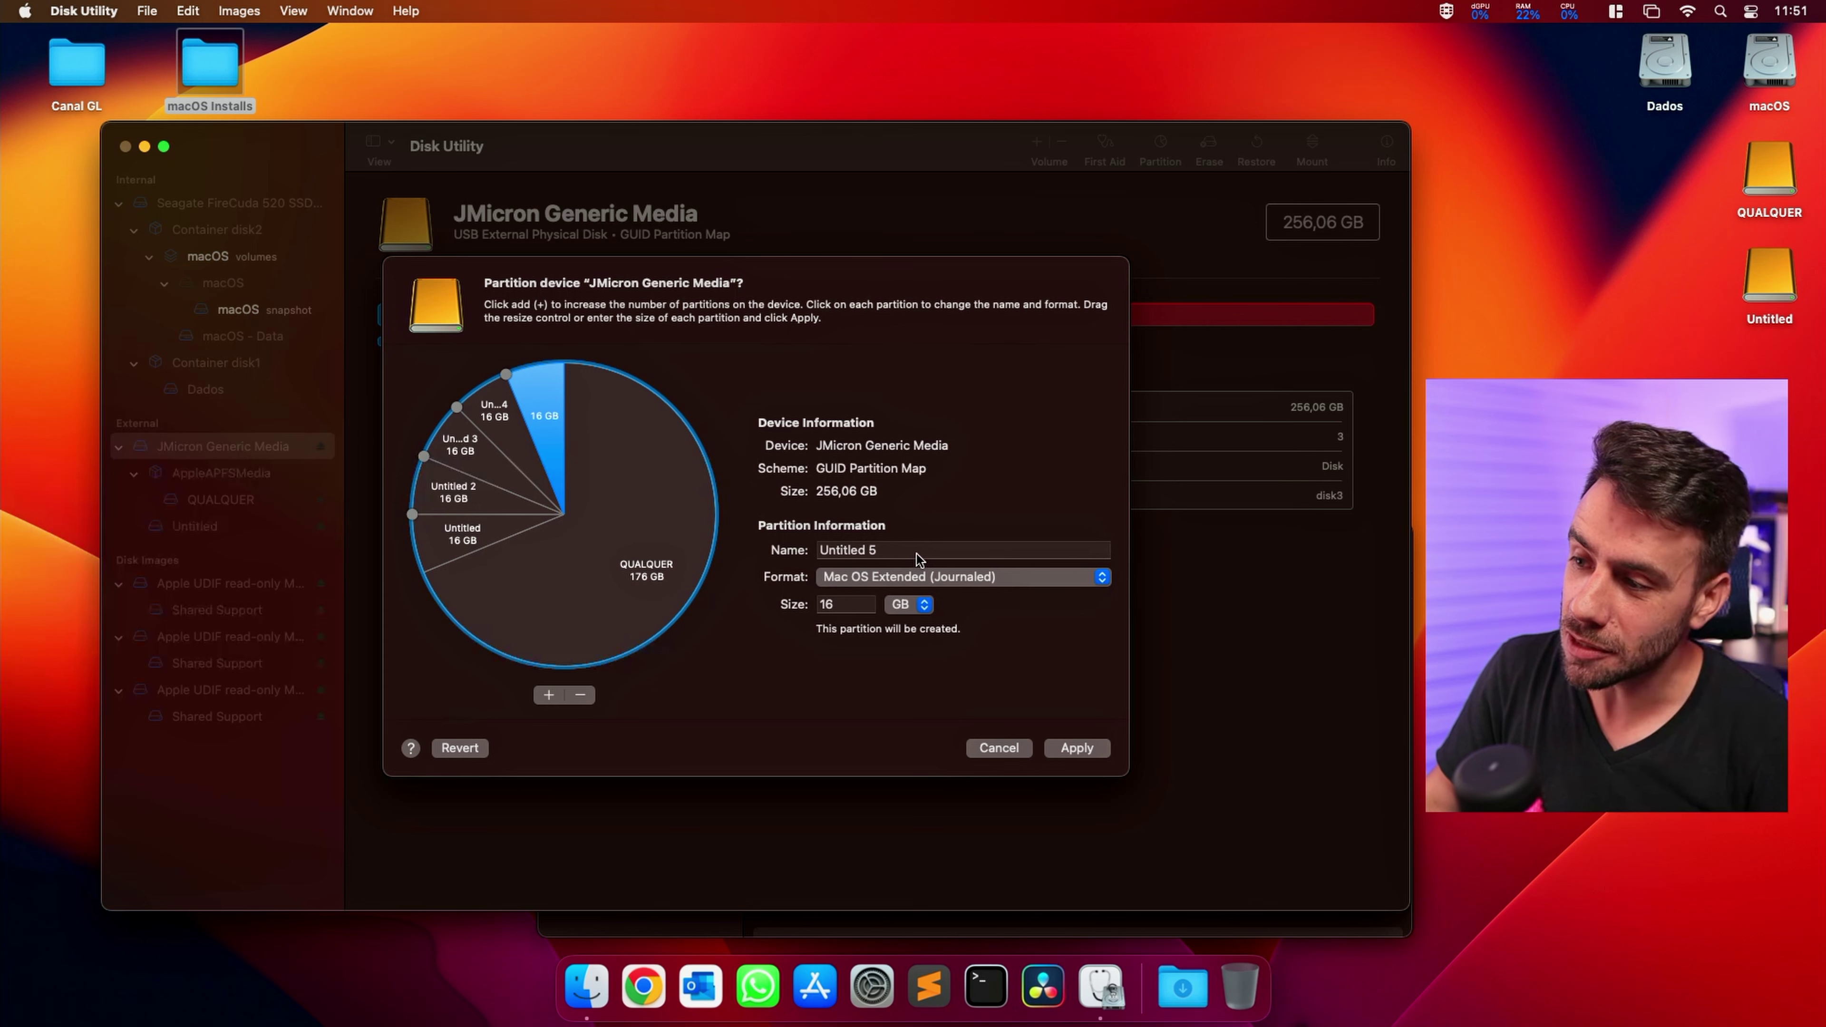
# - Rename the Untitled 5 partition as EMP1 and the Untitled 4 partition as EMP2
pyautogui.press('Tab')
pyautogui.write('E')
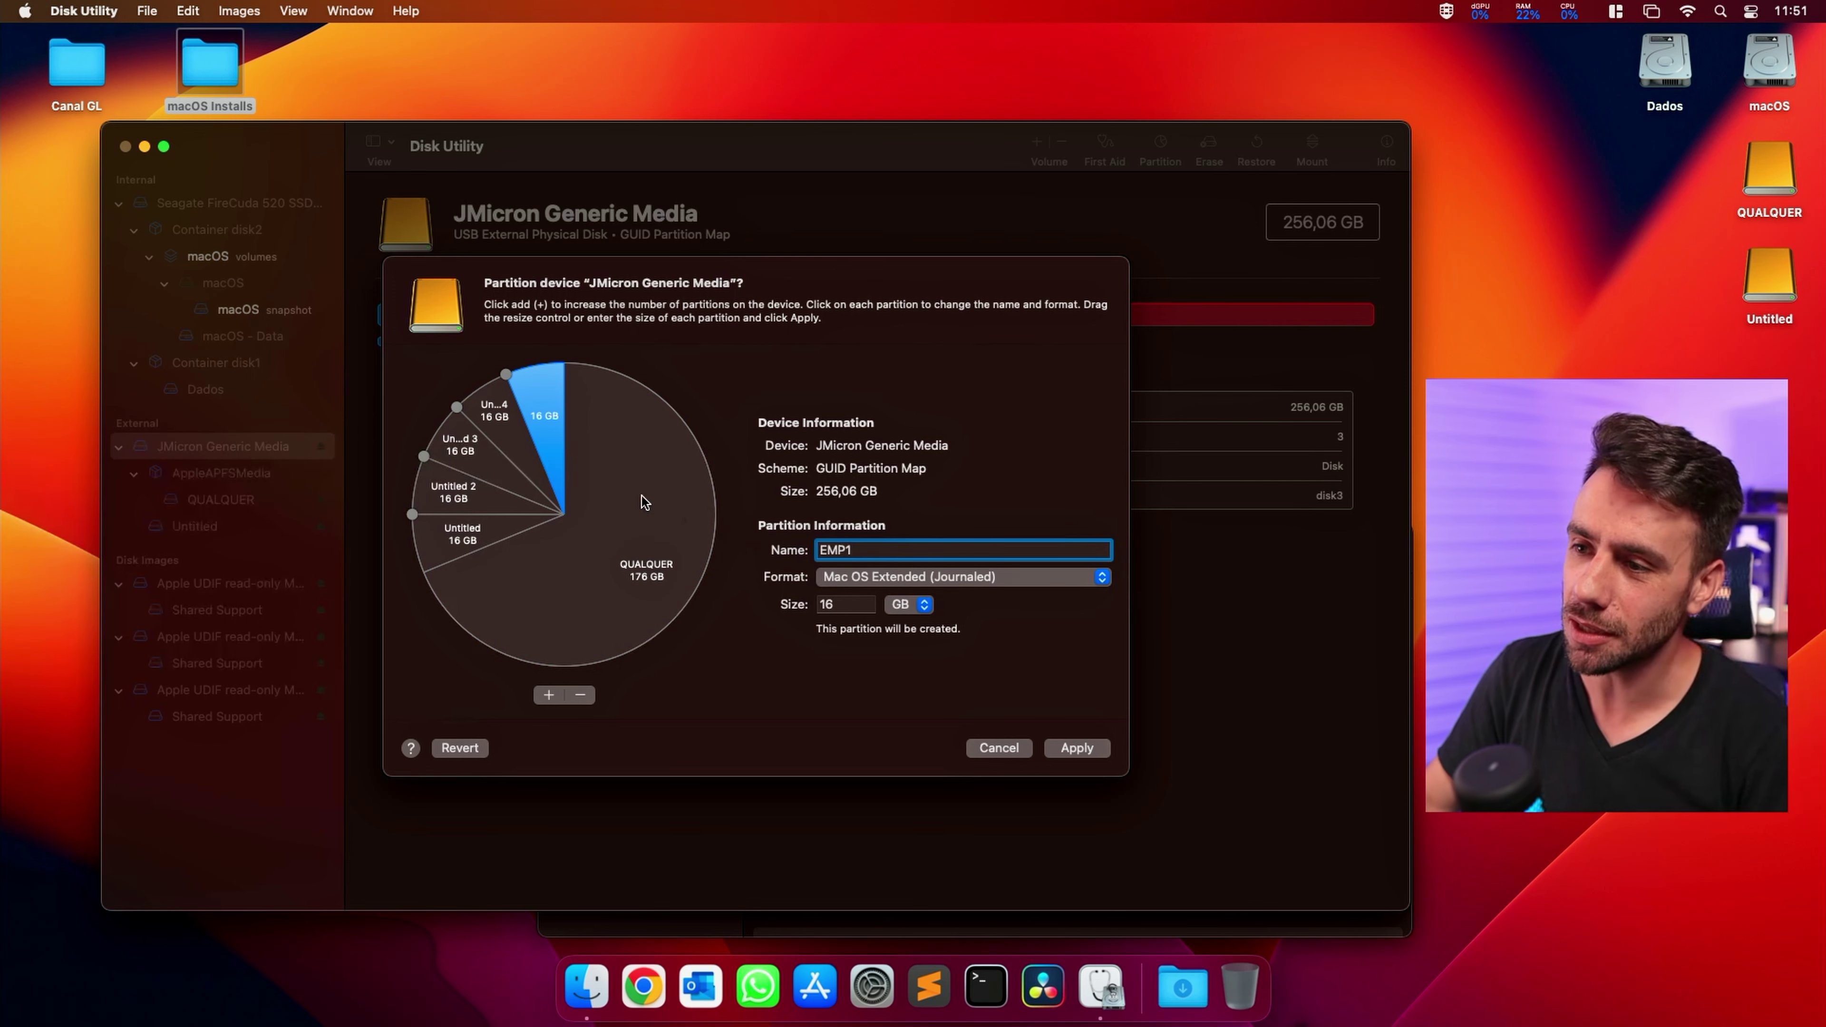
pyautogui.click(525, 432)
pyautogui.press('Tab')
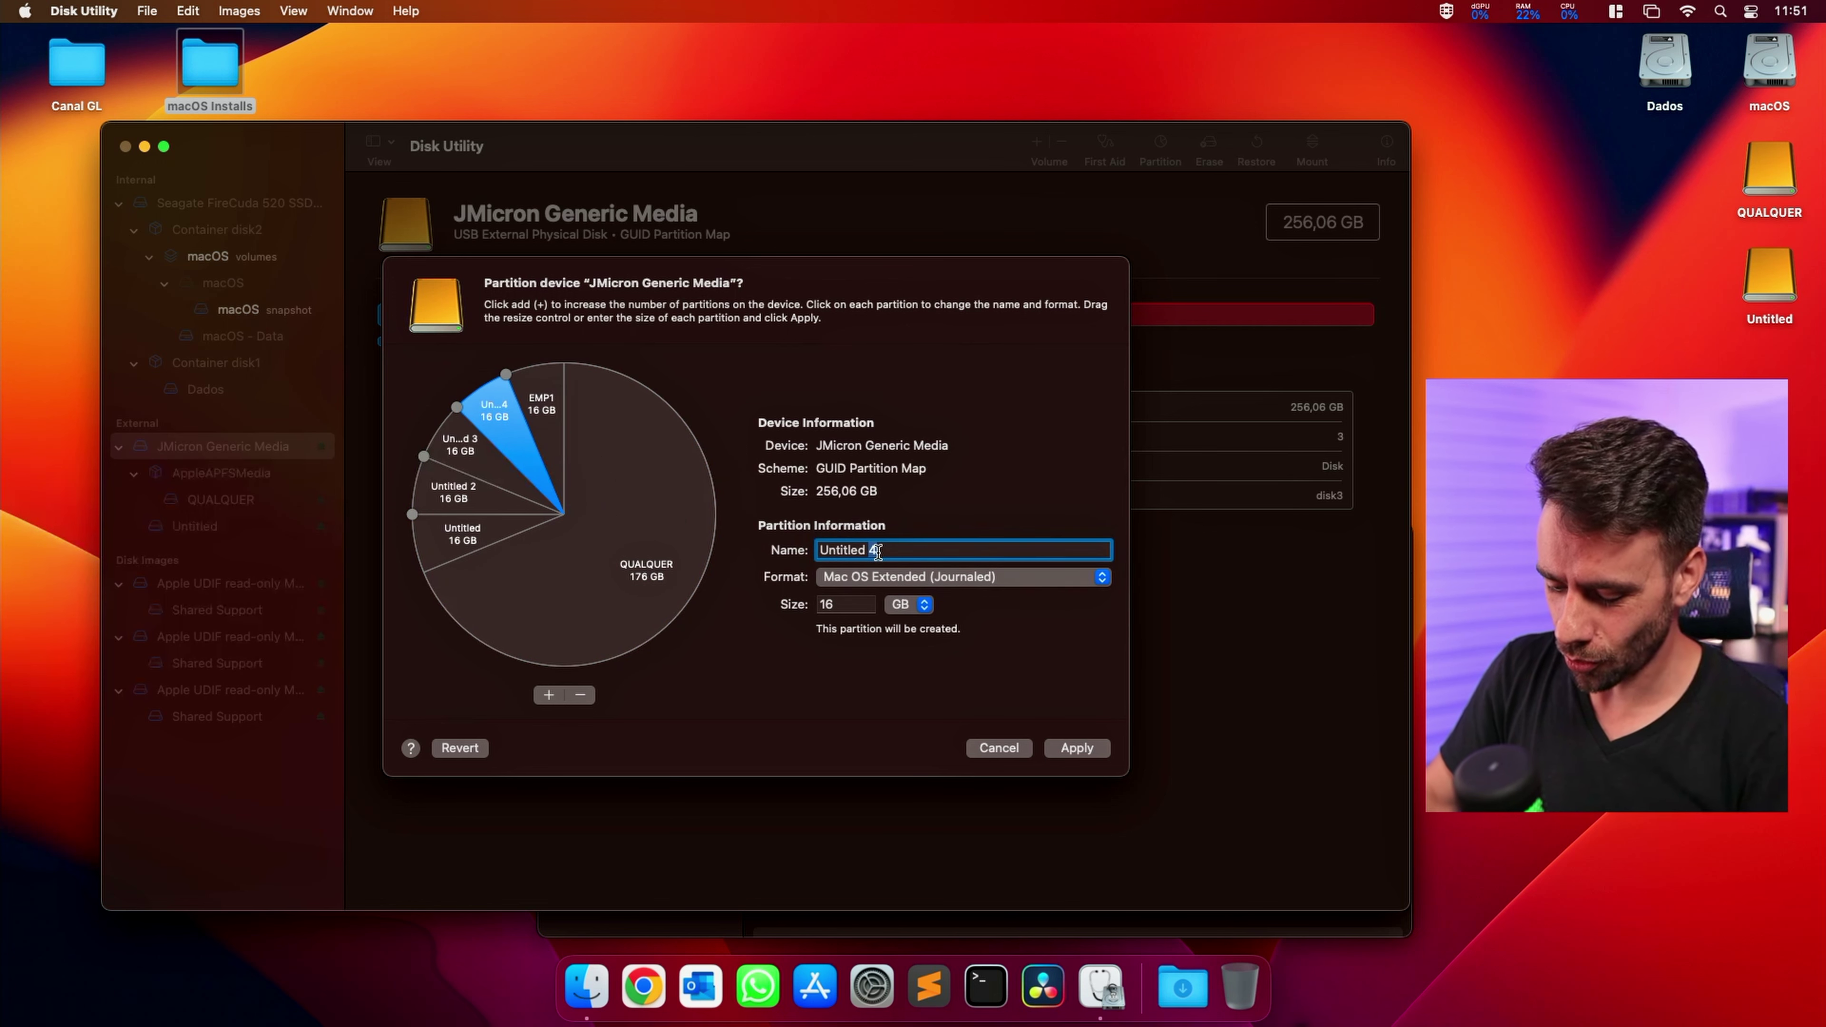
pyautogui.write('EMP2')
# - Rename the Untitled 3 partition as EMP3 and the Untitled 2 partition as EMP4
pyautogui.click(460, 445)
pyautogui.press('Tab')
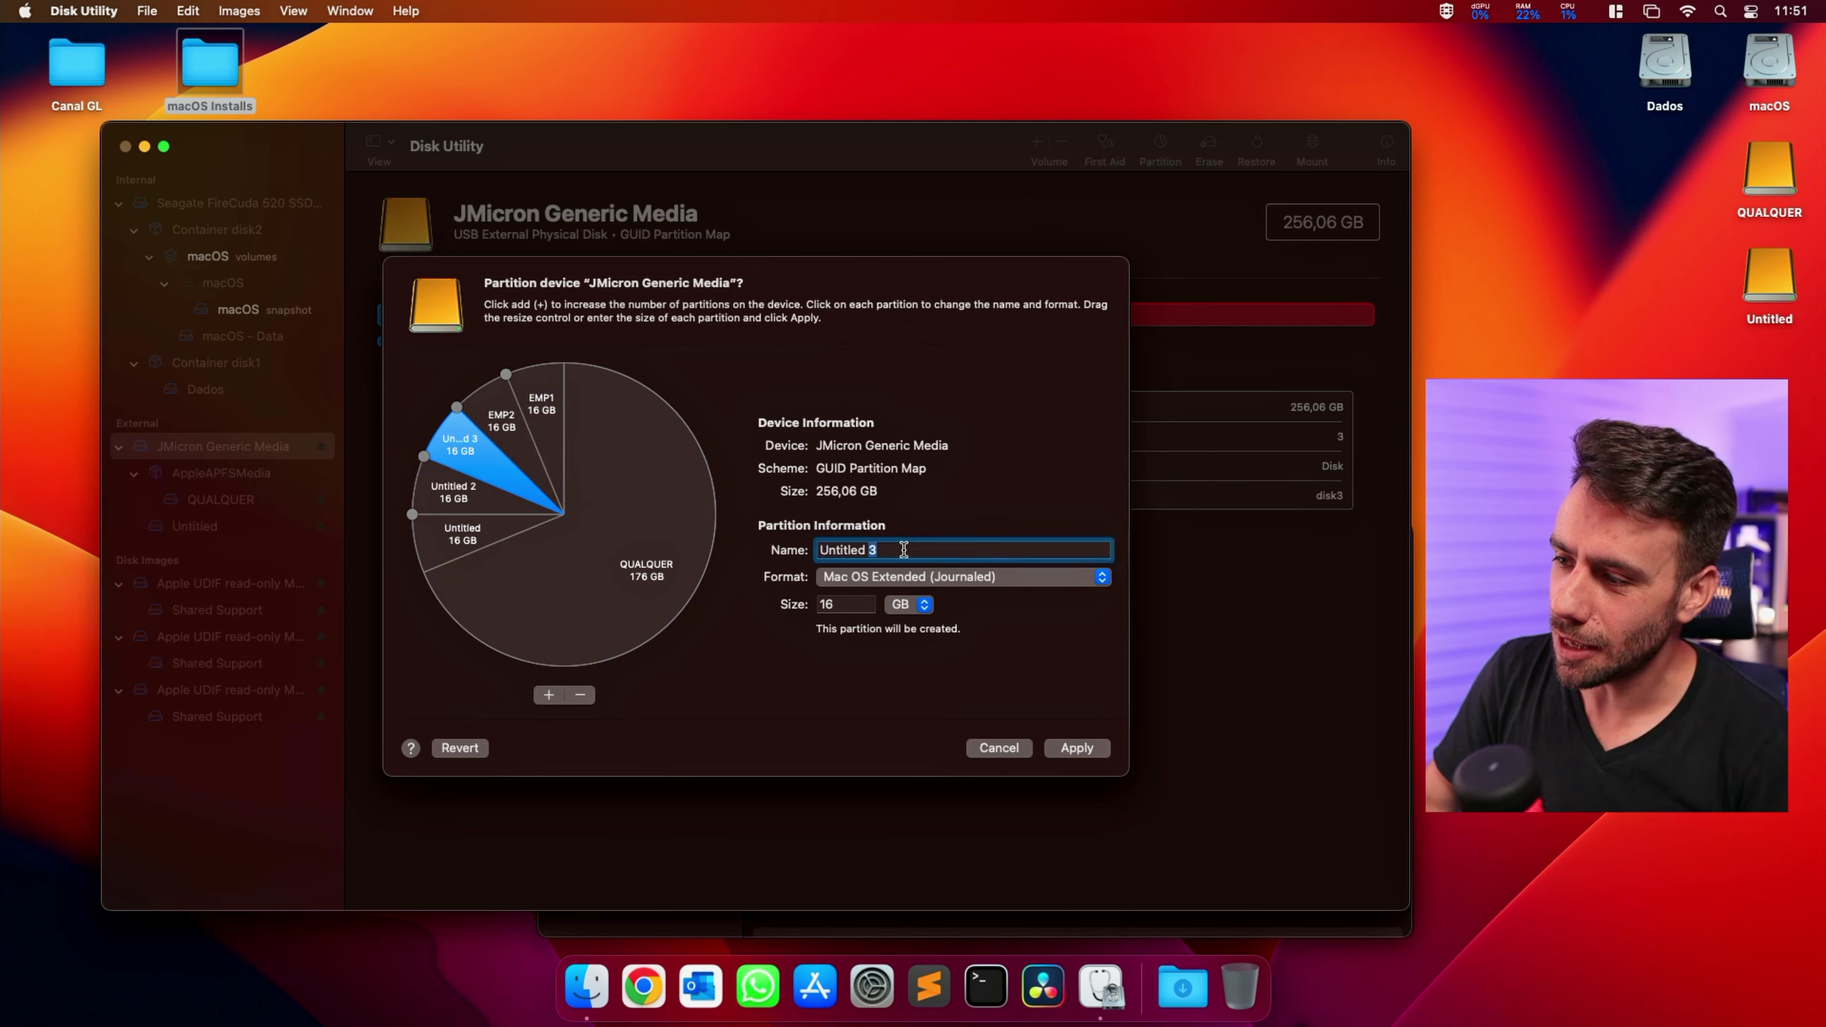
pyautogui.write('E')
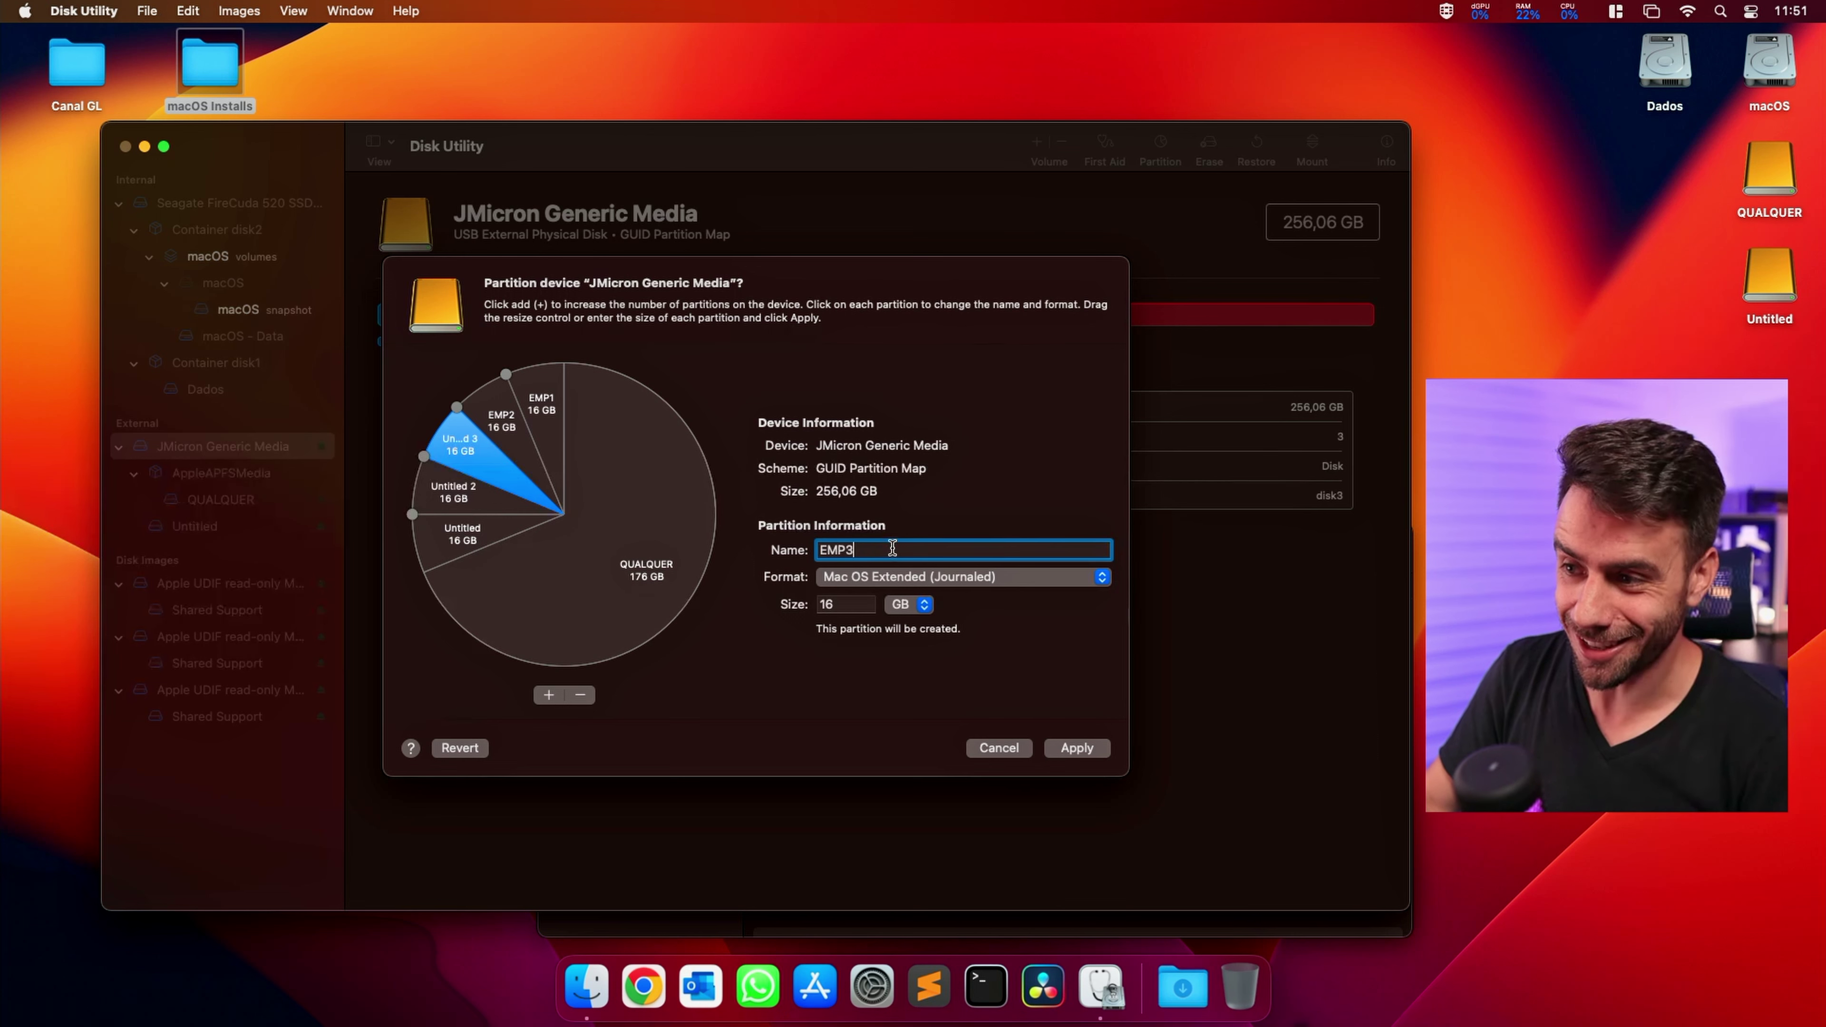
pyautogui.write('MP3')
pyautogui.click(457, 497)
pyautogui.press('Tab')
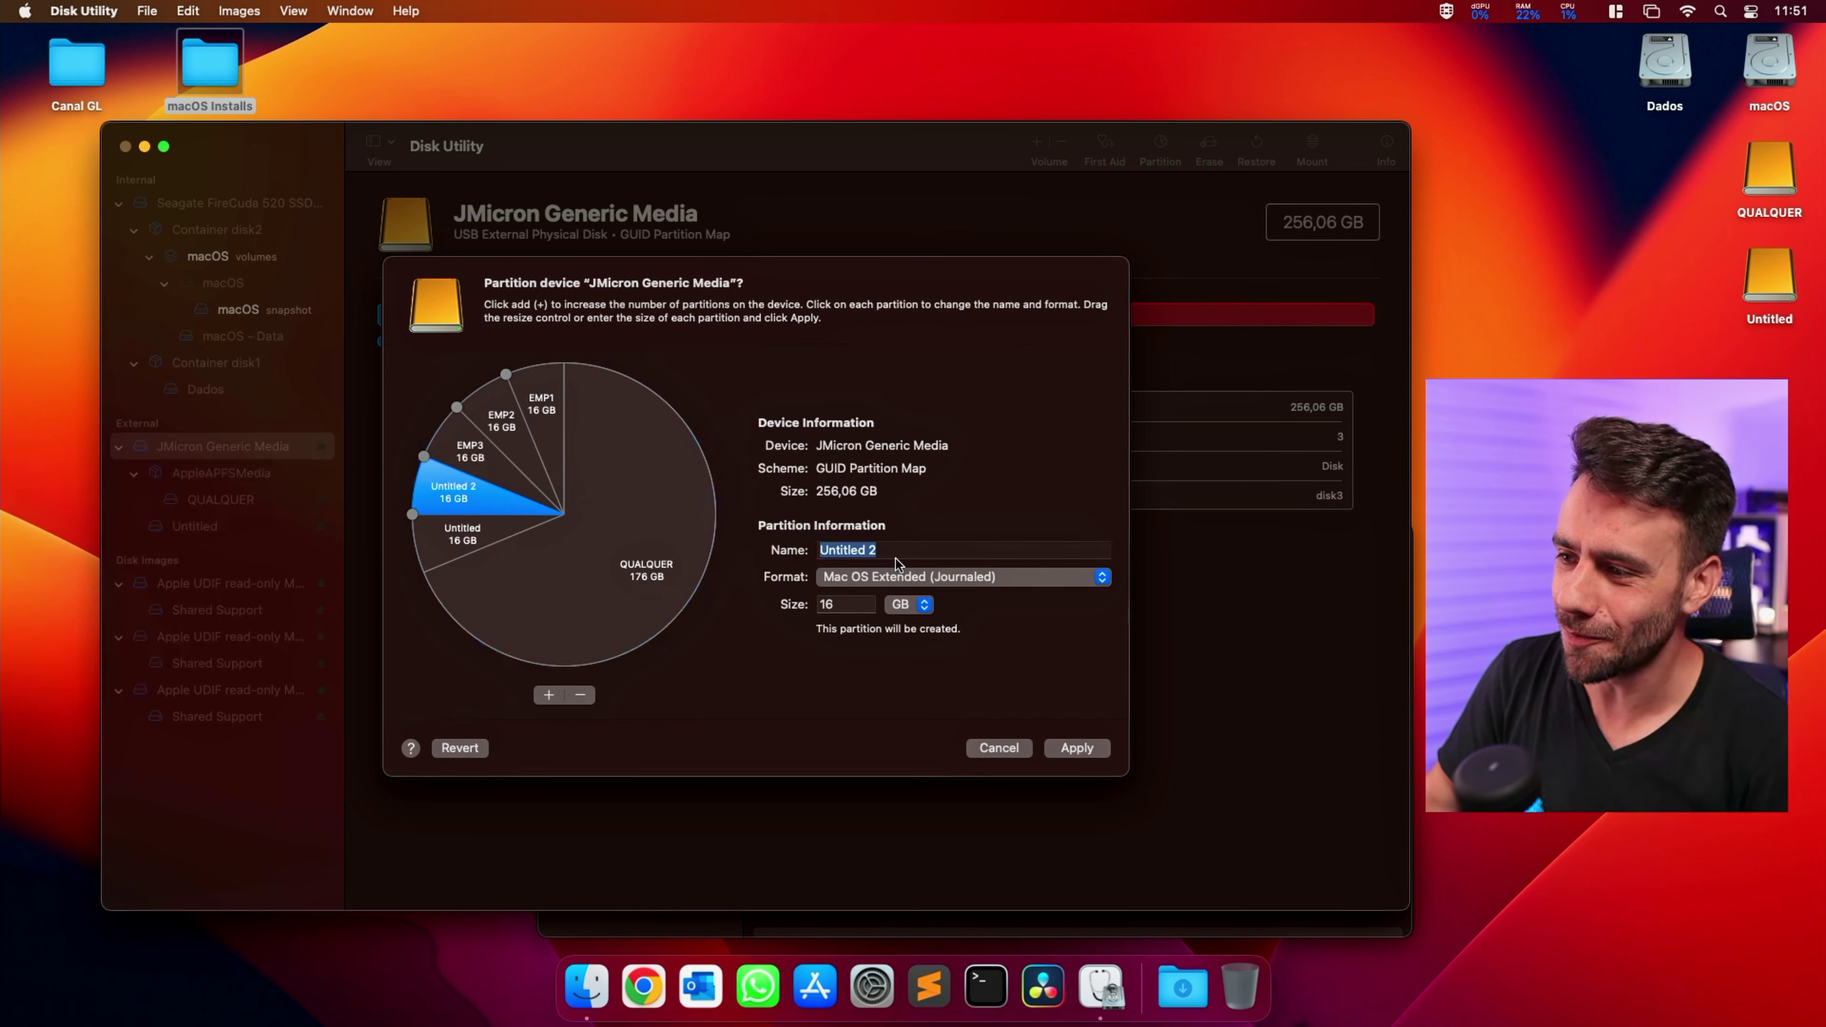
pyautogui.write('EMP3')
# - Rename the remaining Untitled partition as EMP5 and choose Mac OS Extended (Journaled) as its format
pyautogui.click(518, 524)
pyautogui.press('Tab')
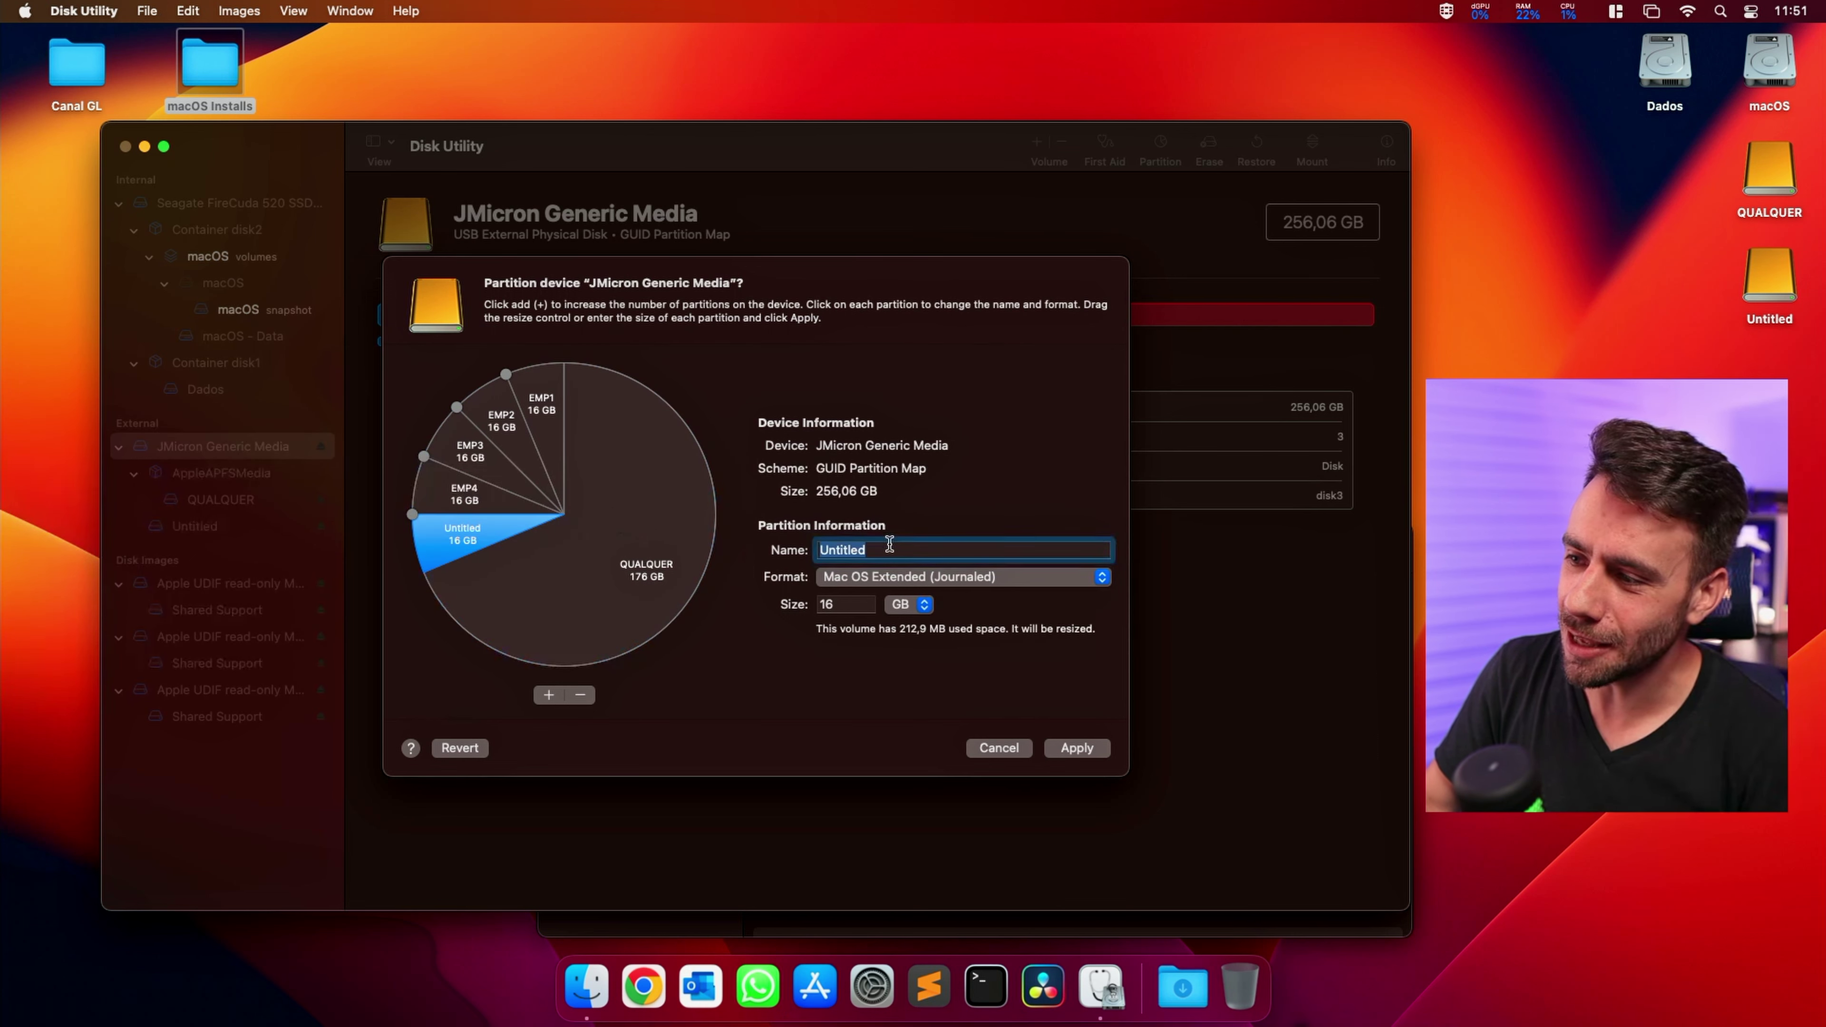
pyautogui.write('EMP3')
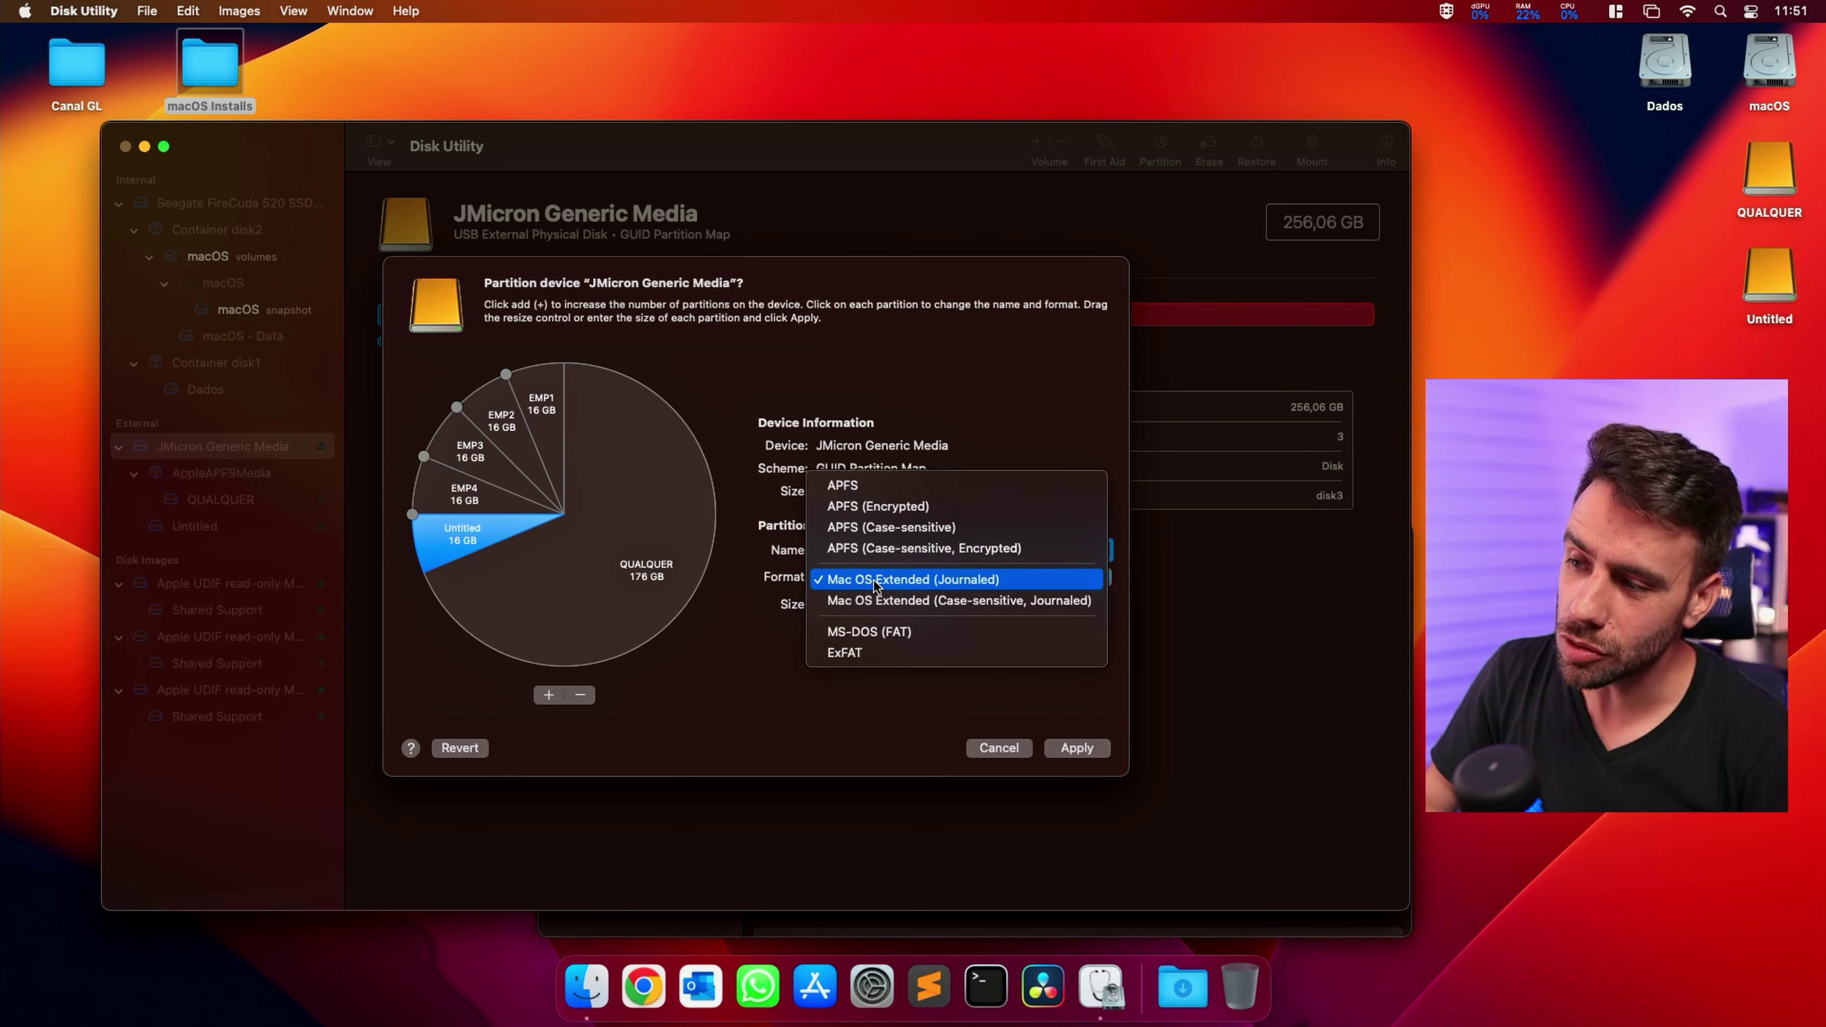
pyautogui.click(868, 582)
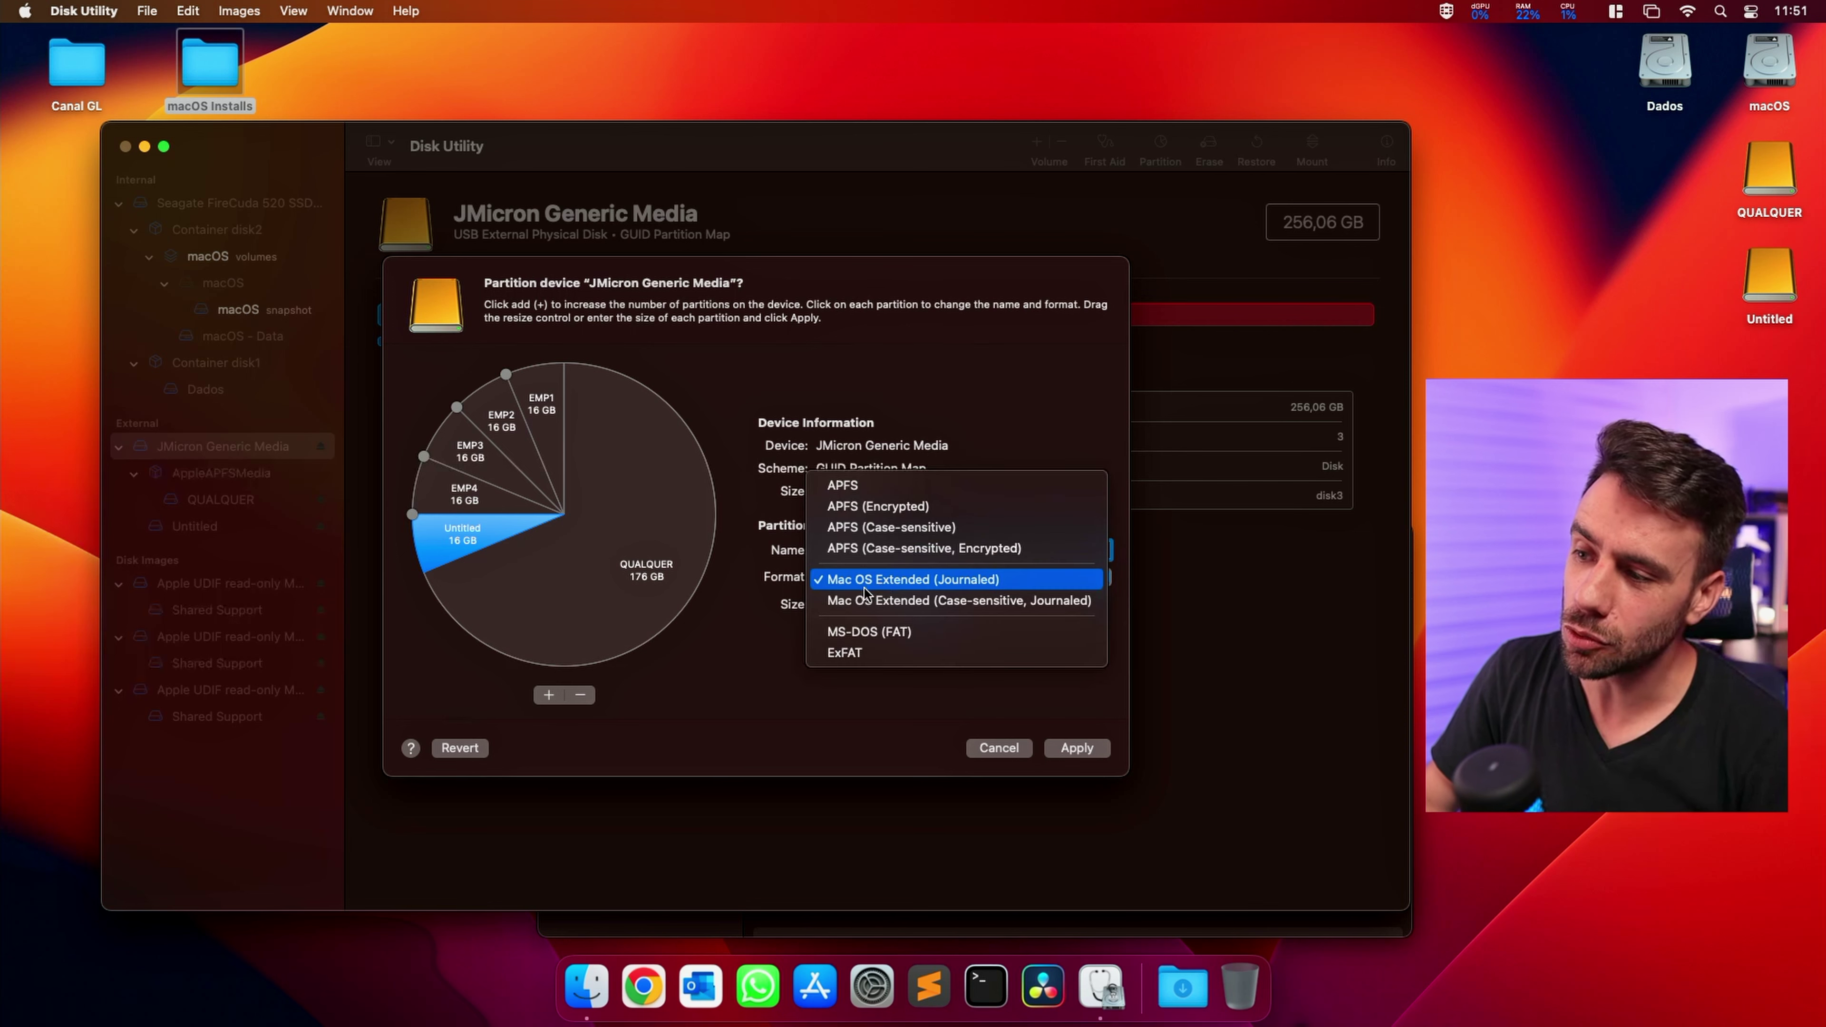
pyautogui.click(939, 582)
# - Check the name, size and format of the partitions EMP4, EMP3, EMP2 and EMP1, including EMP3's format options
pyautogui.click(479, 496)
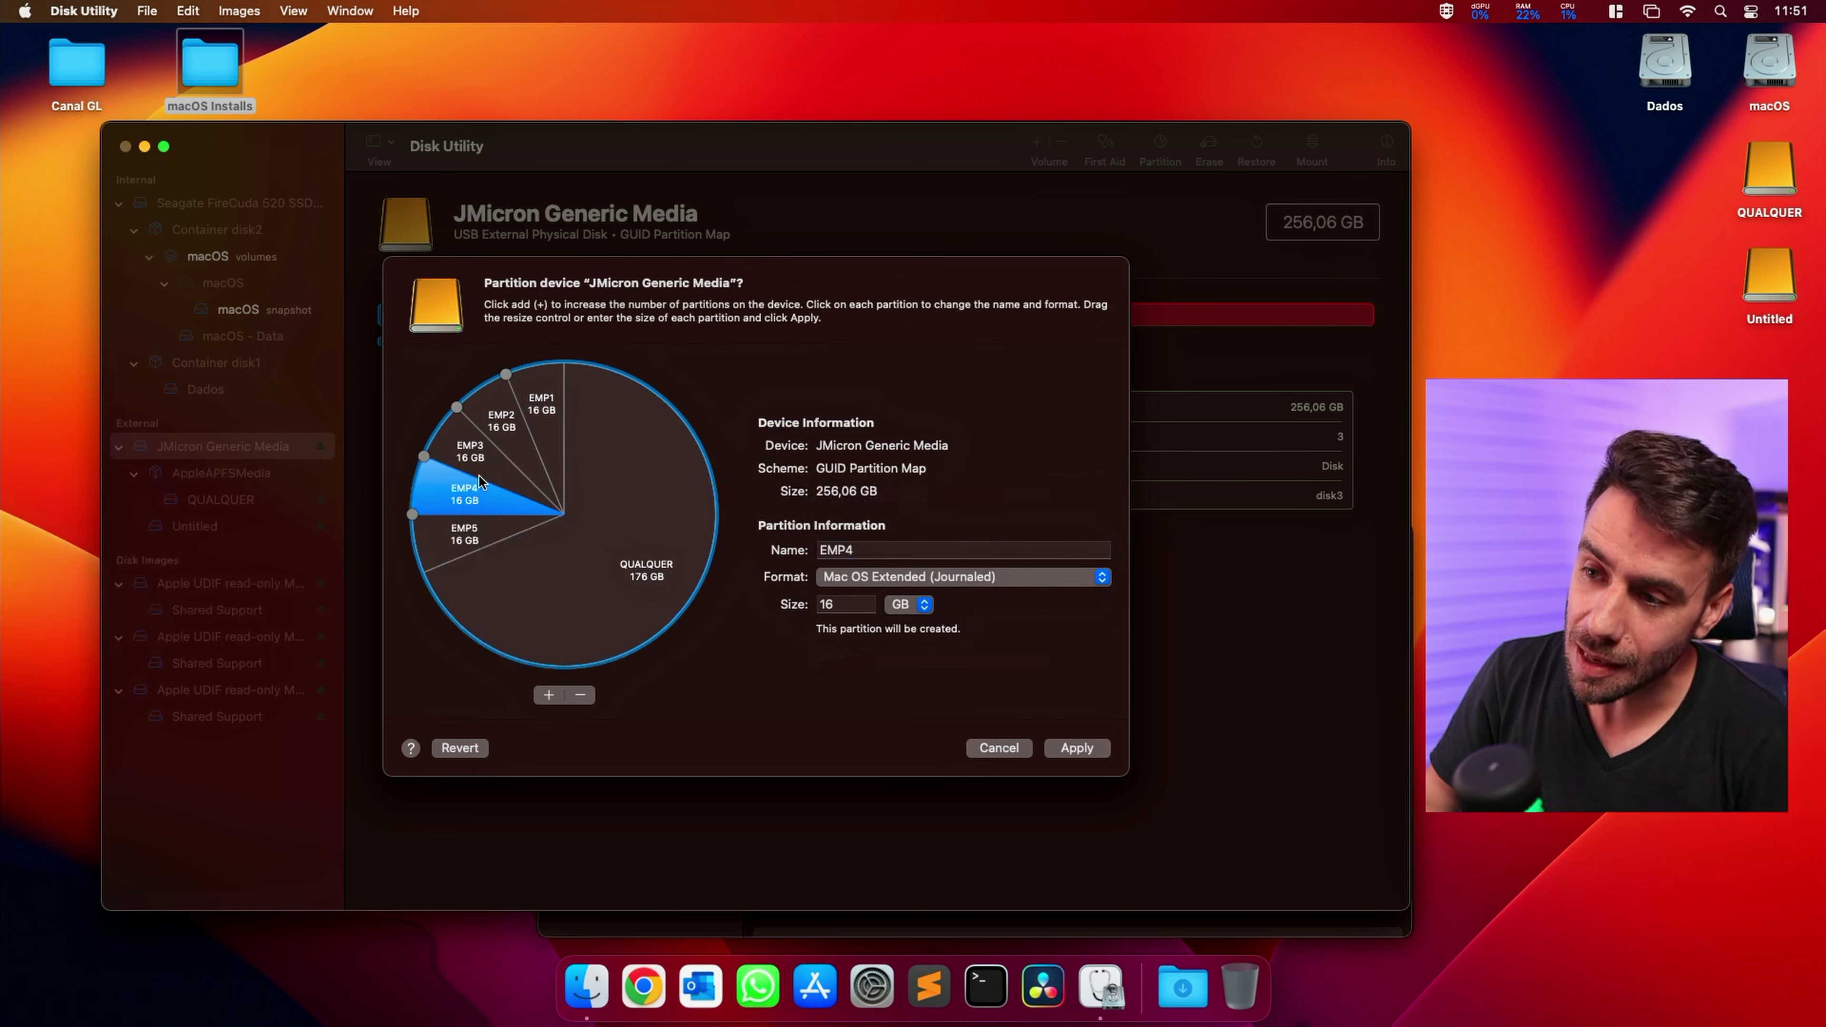
pyautogui.click(480, 467)
pyautogui.click(503, 443)
pyautogui.click(541, 421)
pyautogui.click(502, 424)
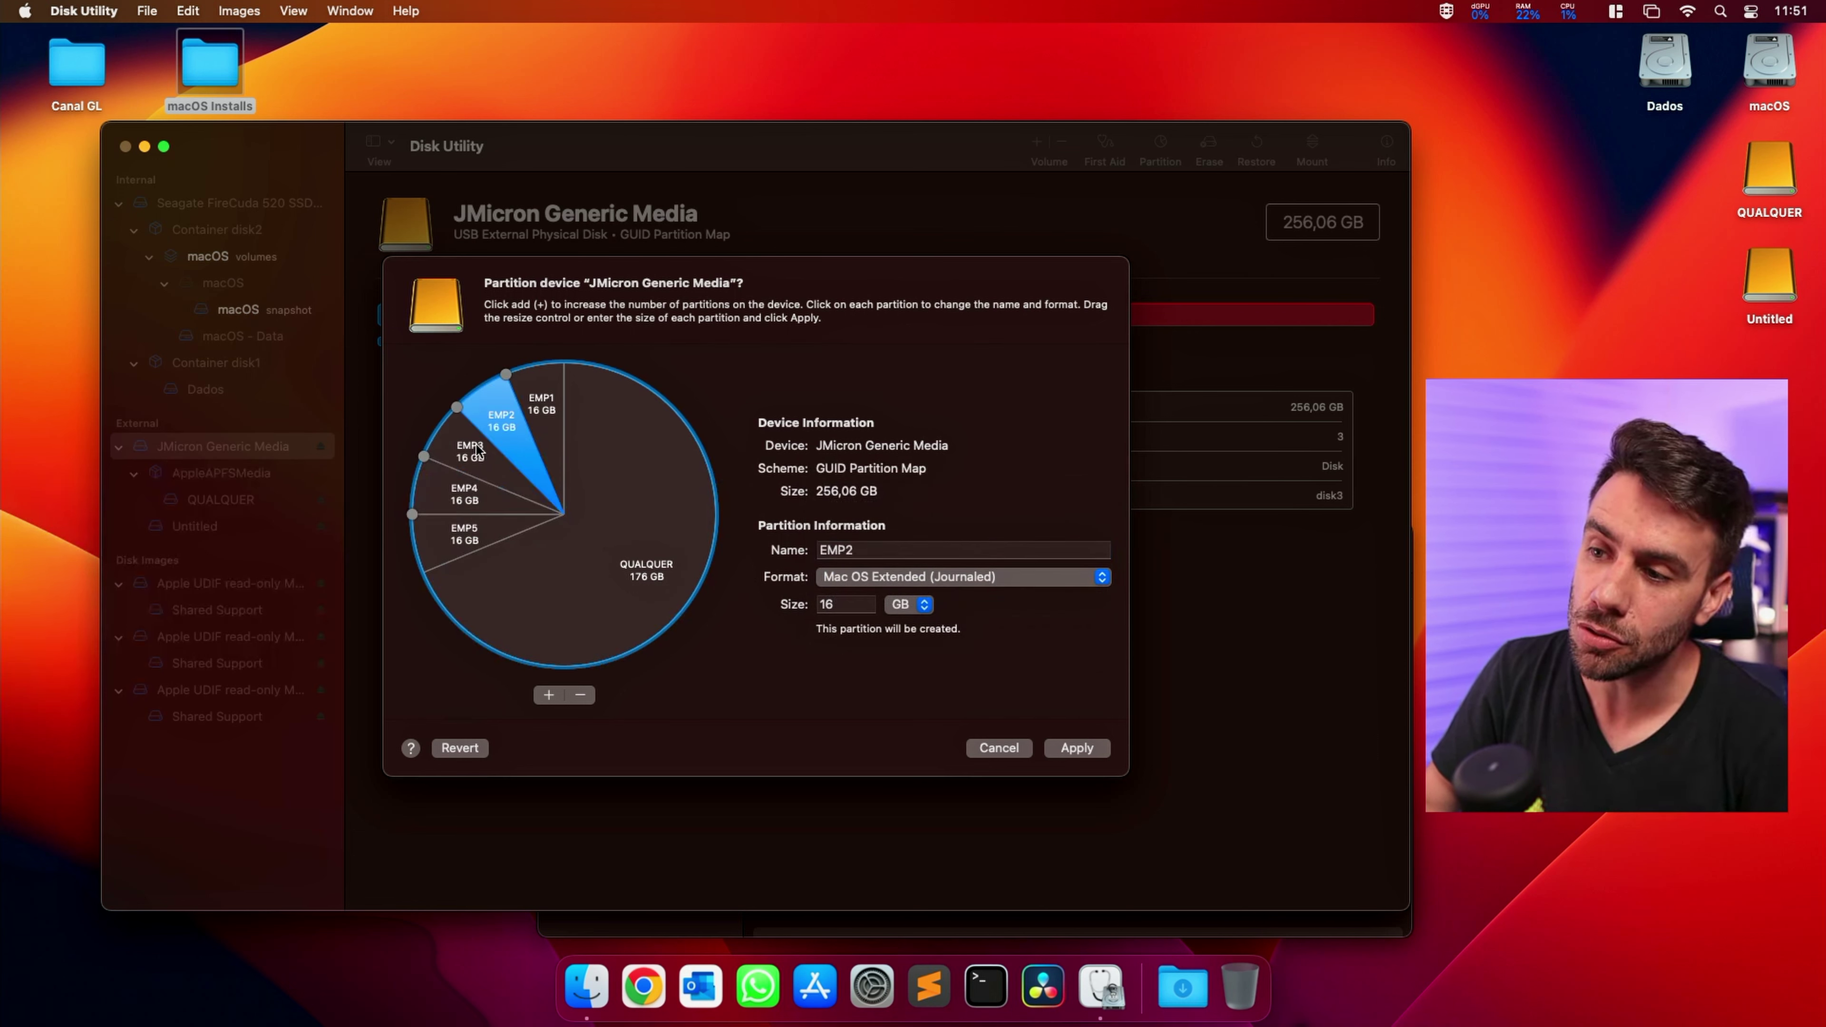
pyautogui.click(473, 453)
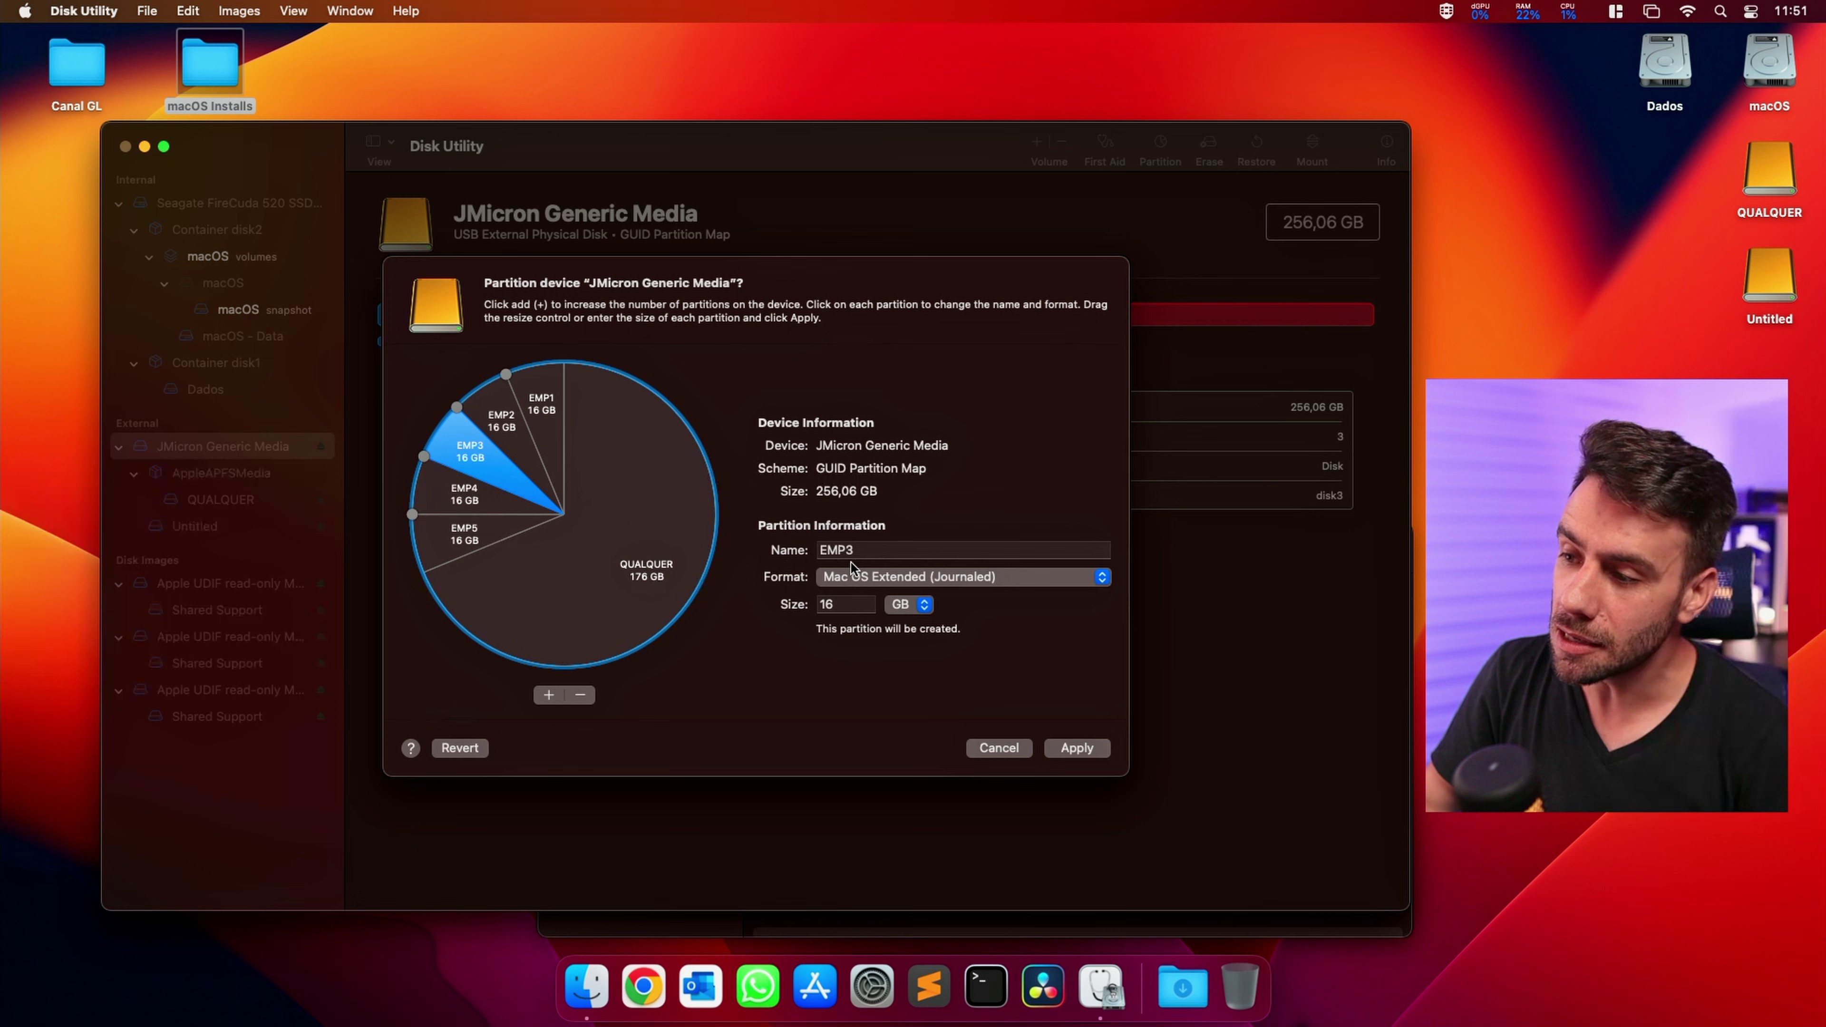
pyautogui.click(885, 581)
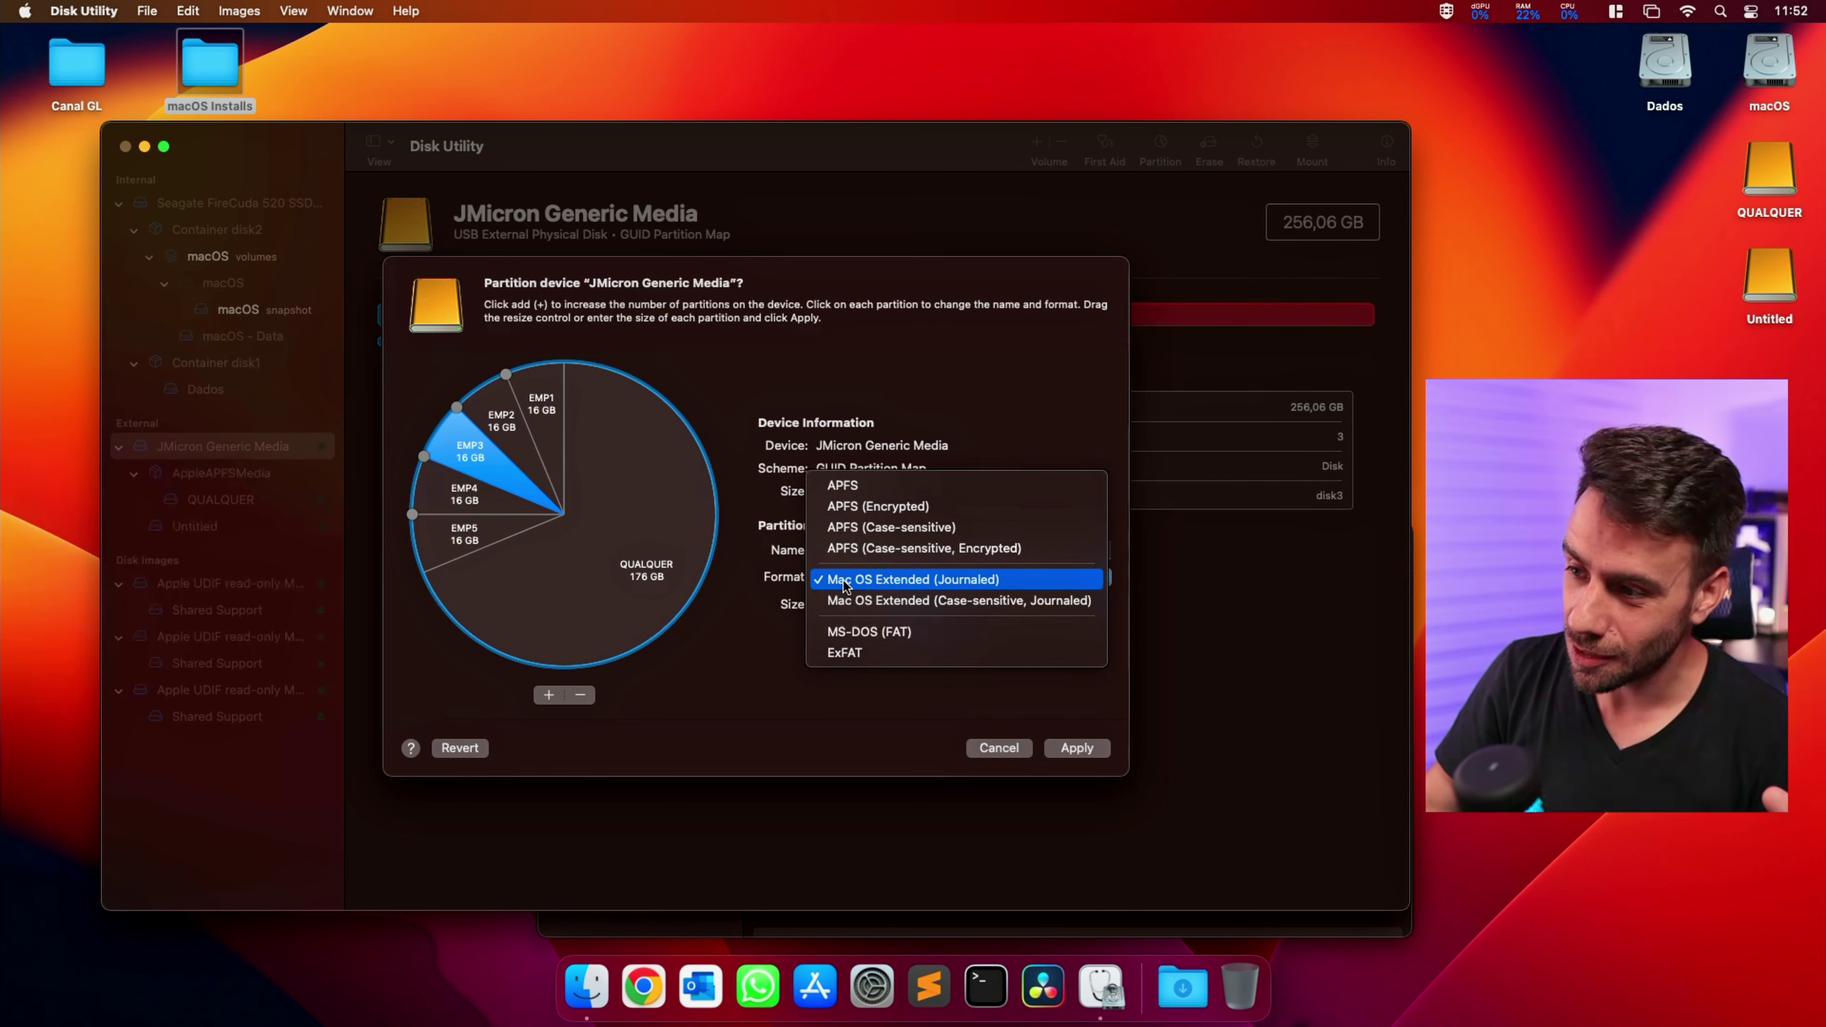
pyautogui.click(878, 581)
# - Apply the EMP1 to EMP5 partition layout to the JMicron Generic Media disk and close the finished operation's report
pyautogui.click(1069, 751)
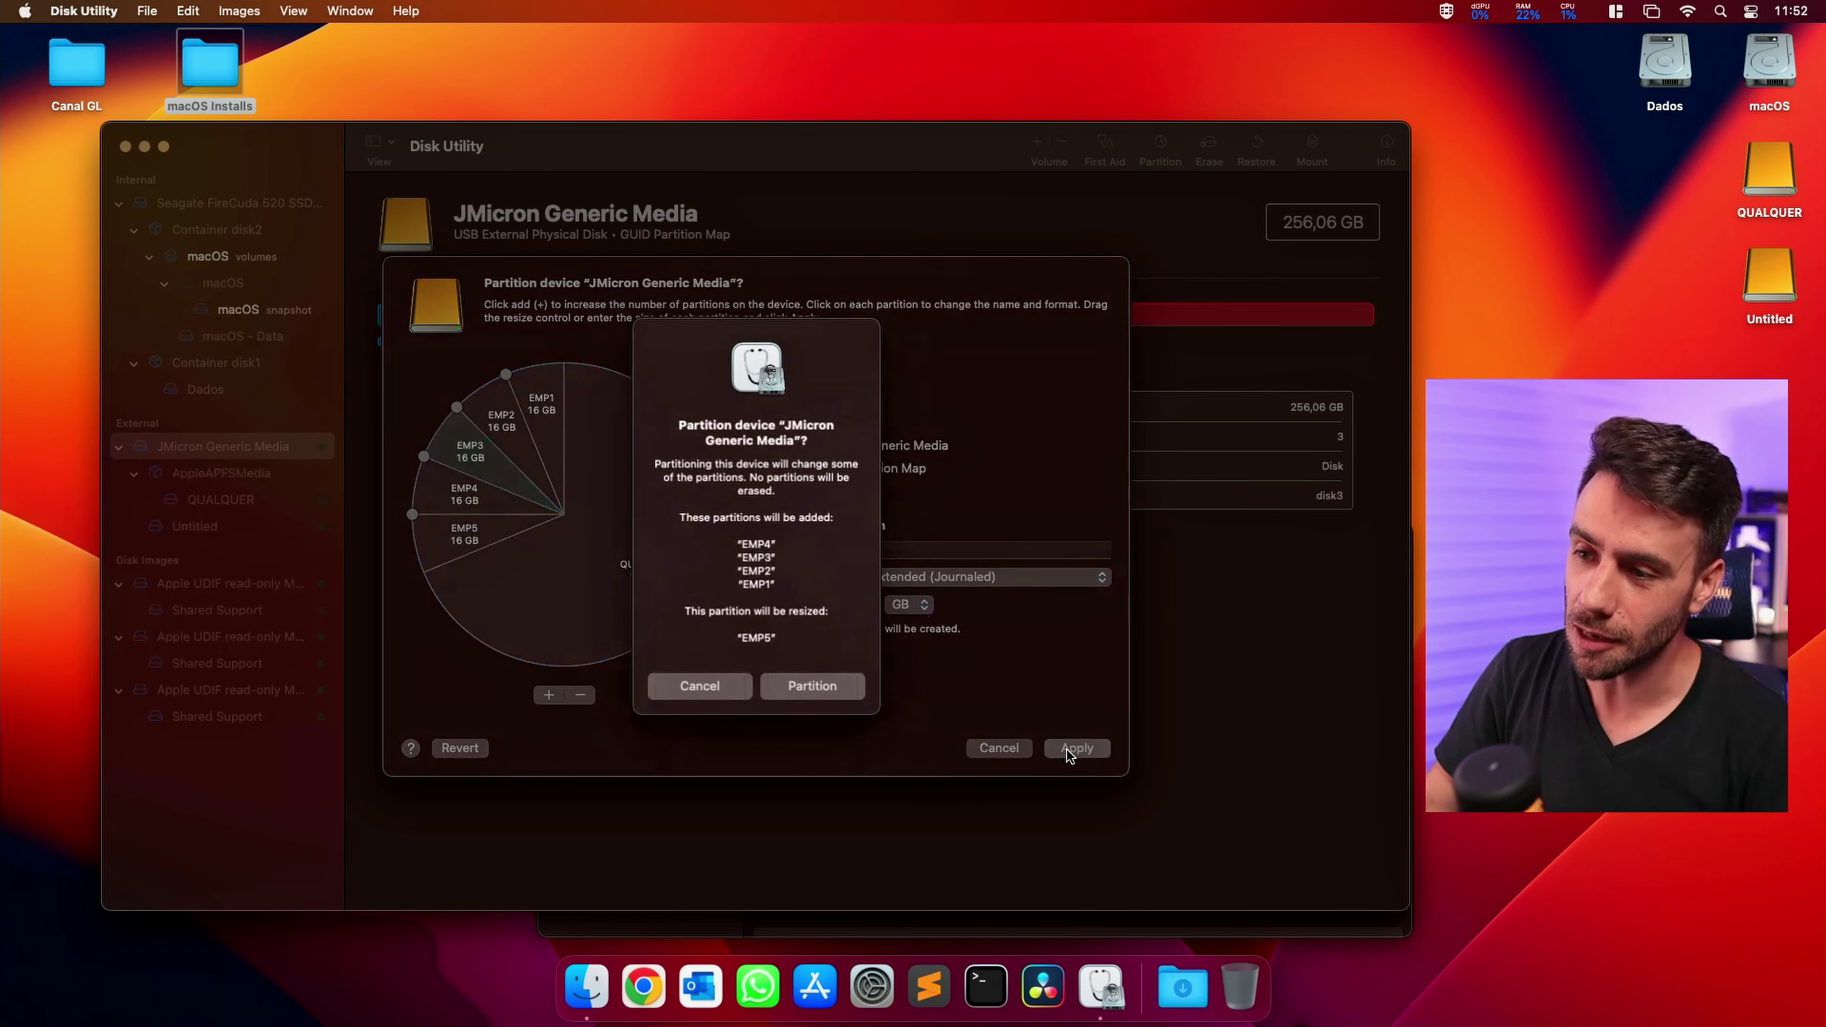
pyautogui.click(846, 678)
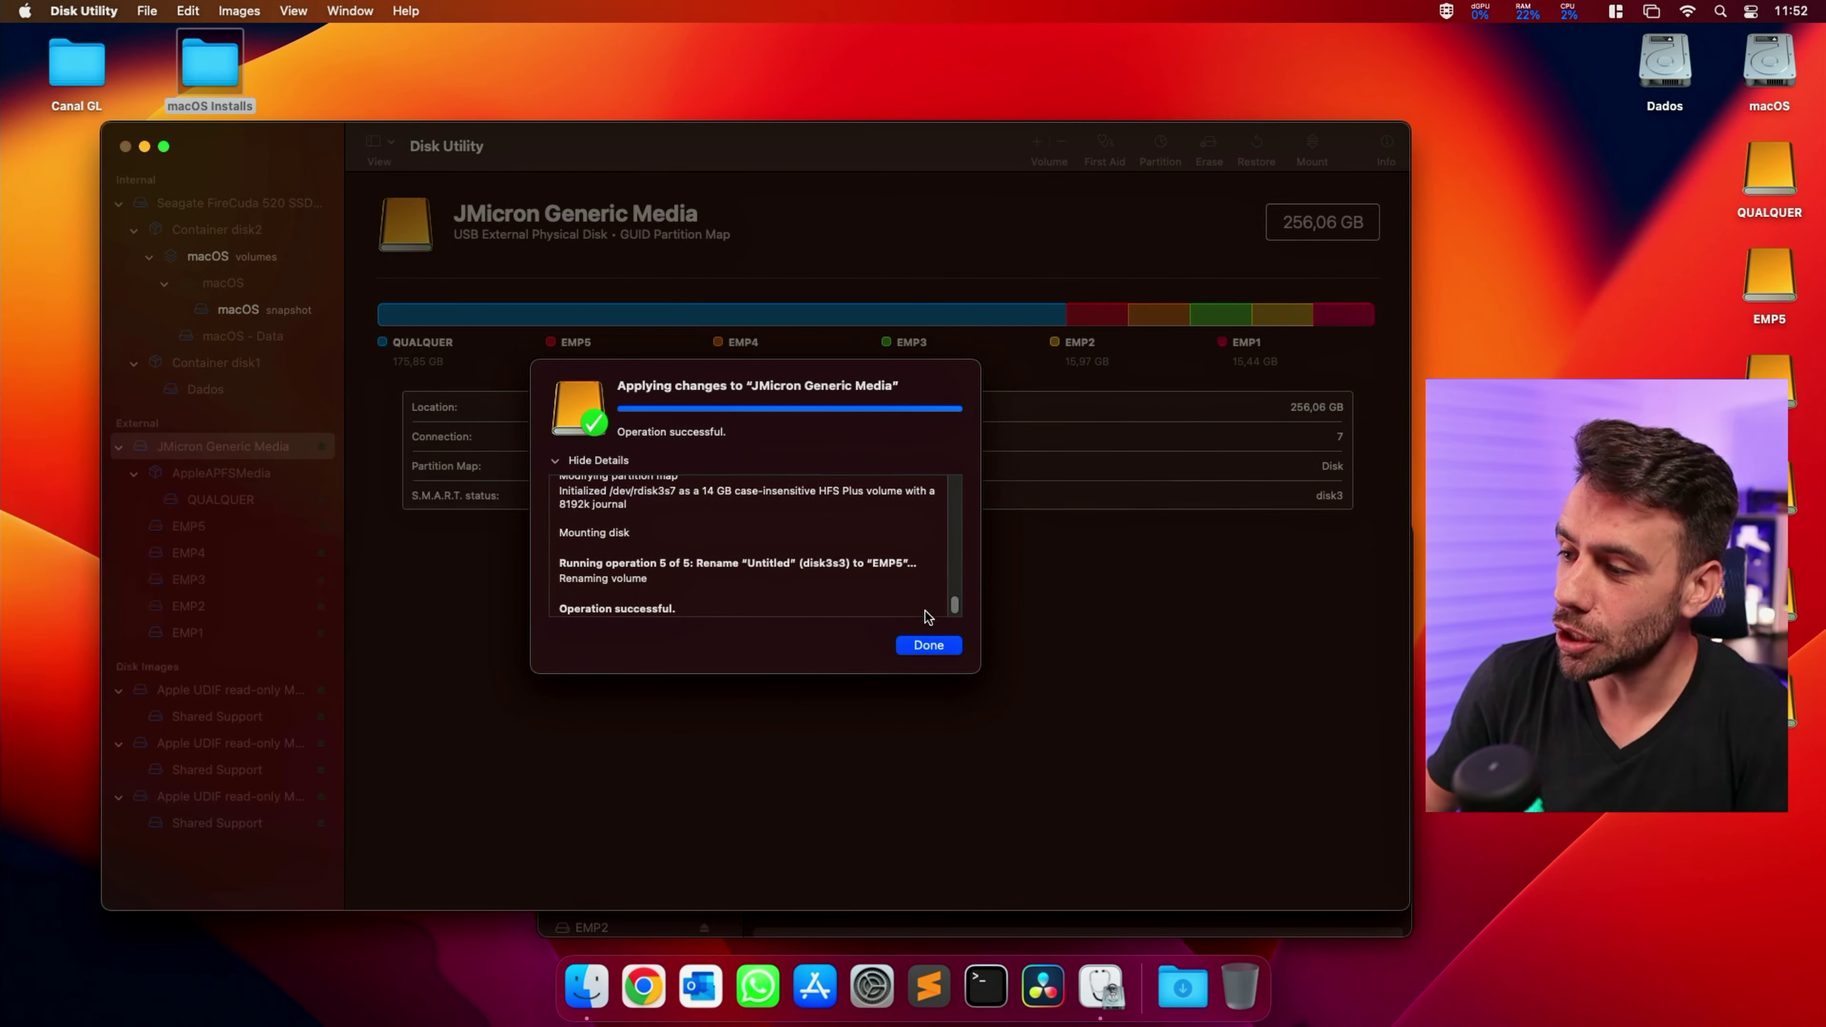
pyautogui.click(929, 644)
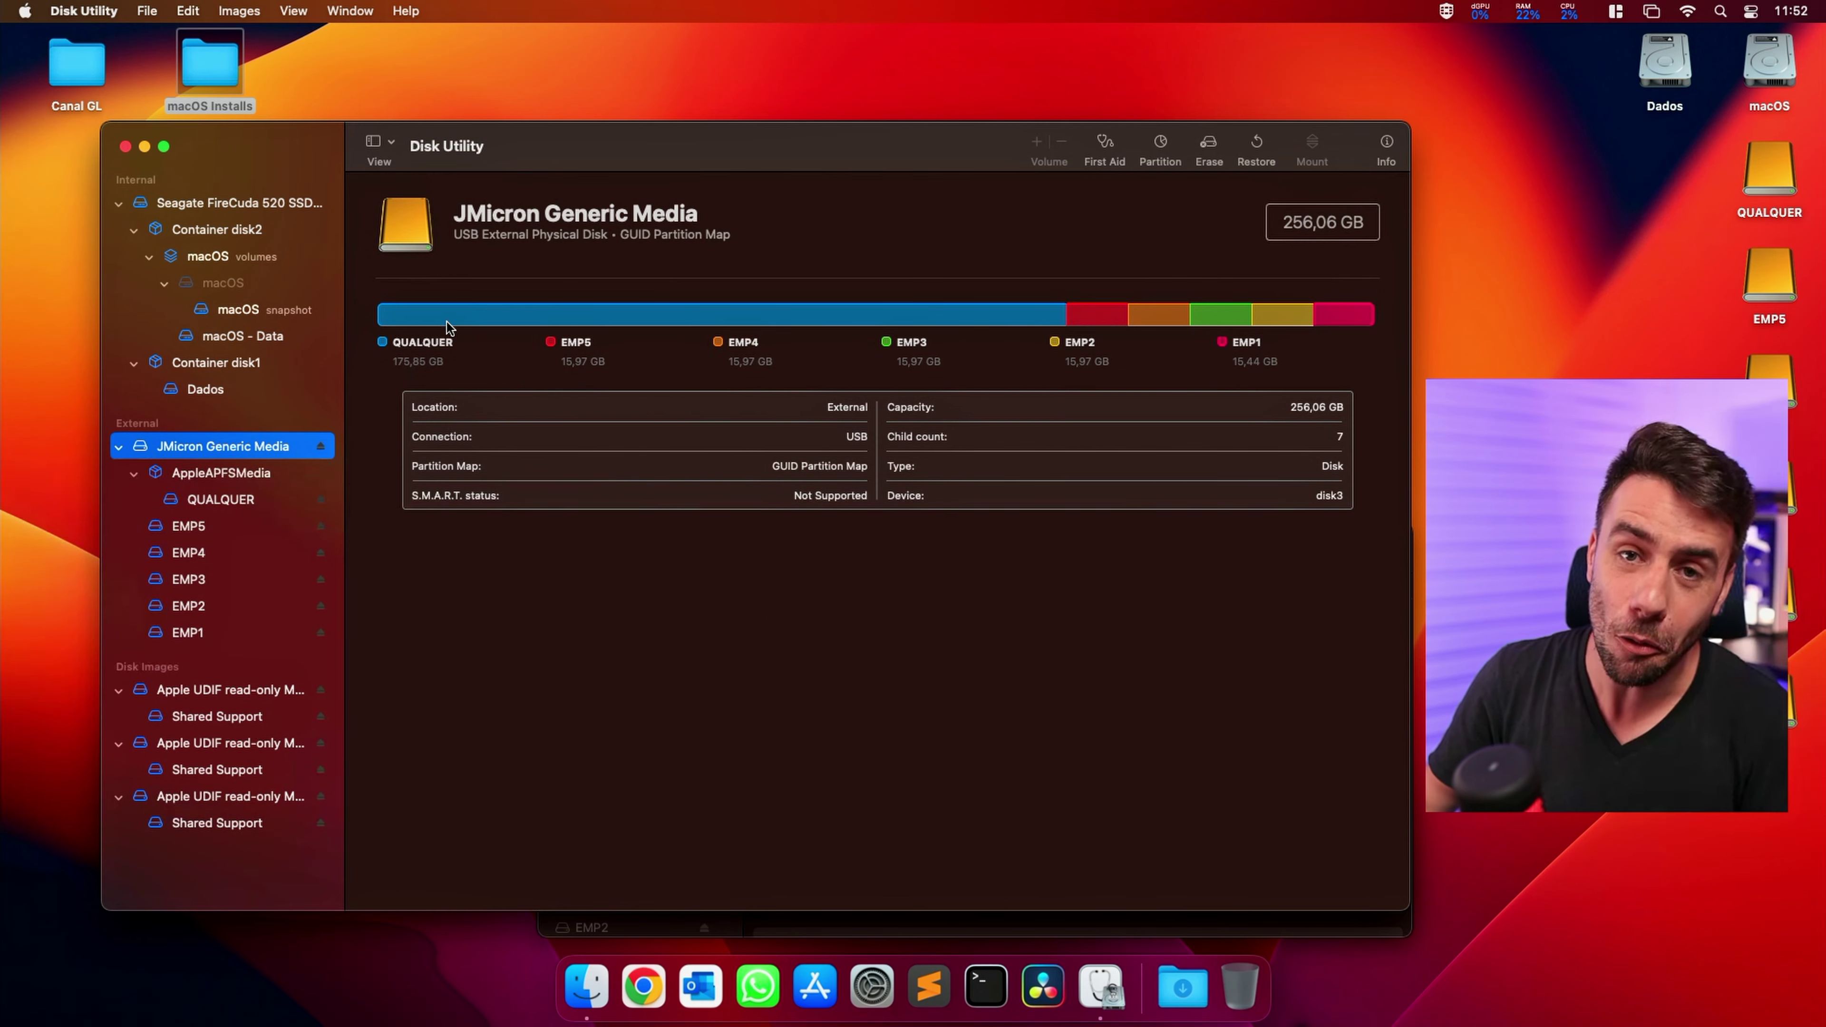
# - View the QUALQUER volume's contents in Finder, close its window and select all installer folders in macOS Installs
pyautogui.doubleClick(1770, 173)
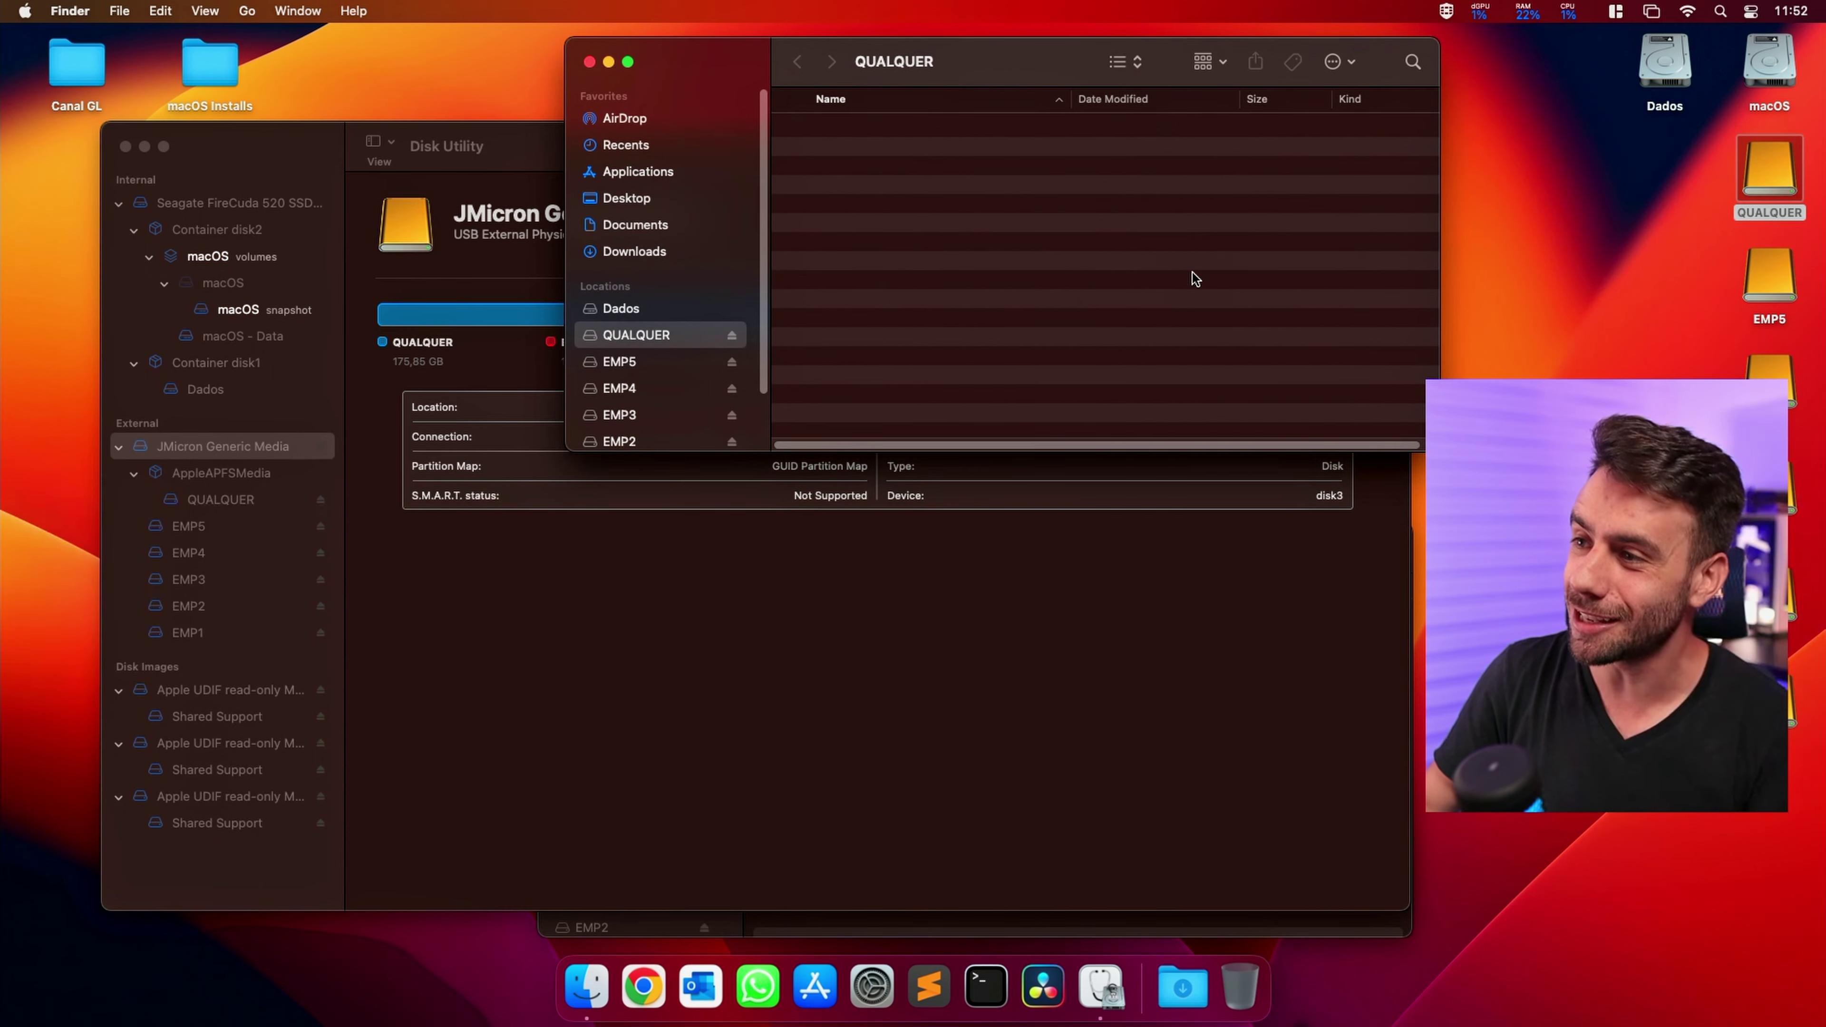
pyautogui.press('super+w')
pyautogui.press('super+a')
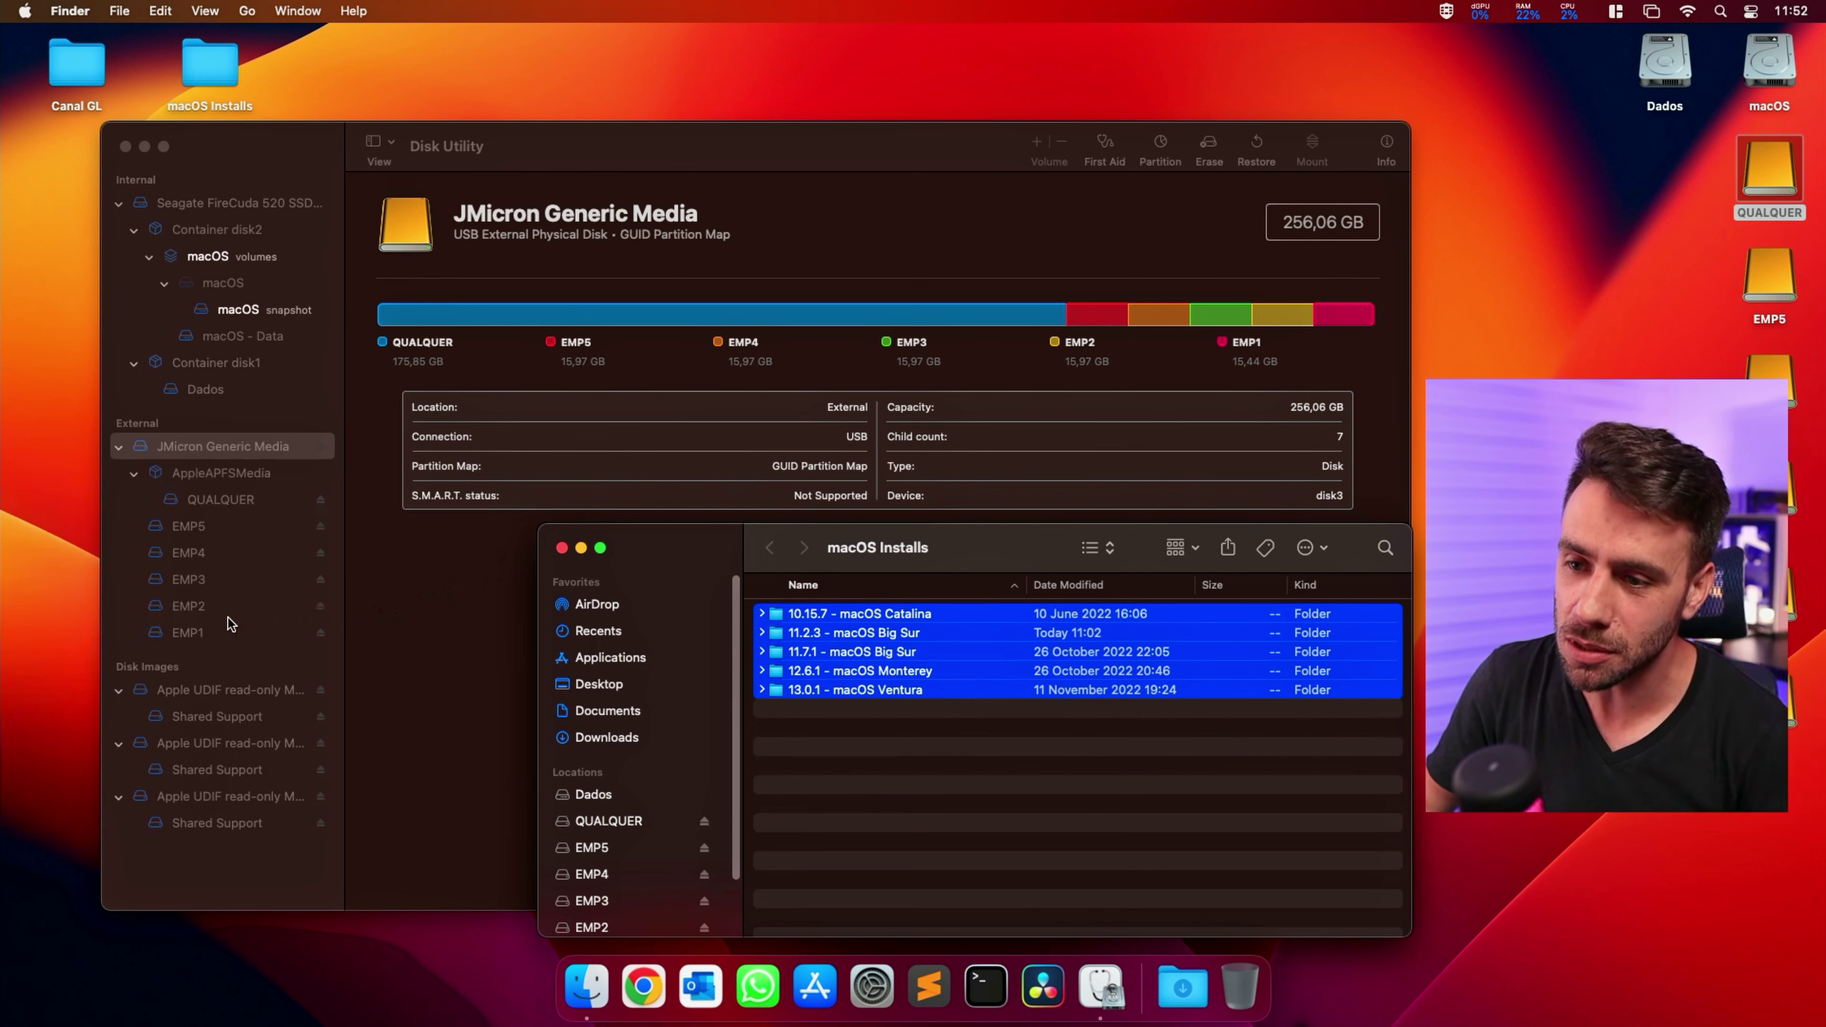
# - Review the details of the EMP1, EMP2 and EMP3 volumes in Disk Utility and quit it
pyautogui.click(216, 632)
pyautogui.click(206, 605)
pyautogui.click(216, 580)
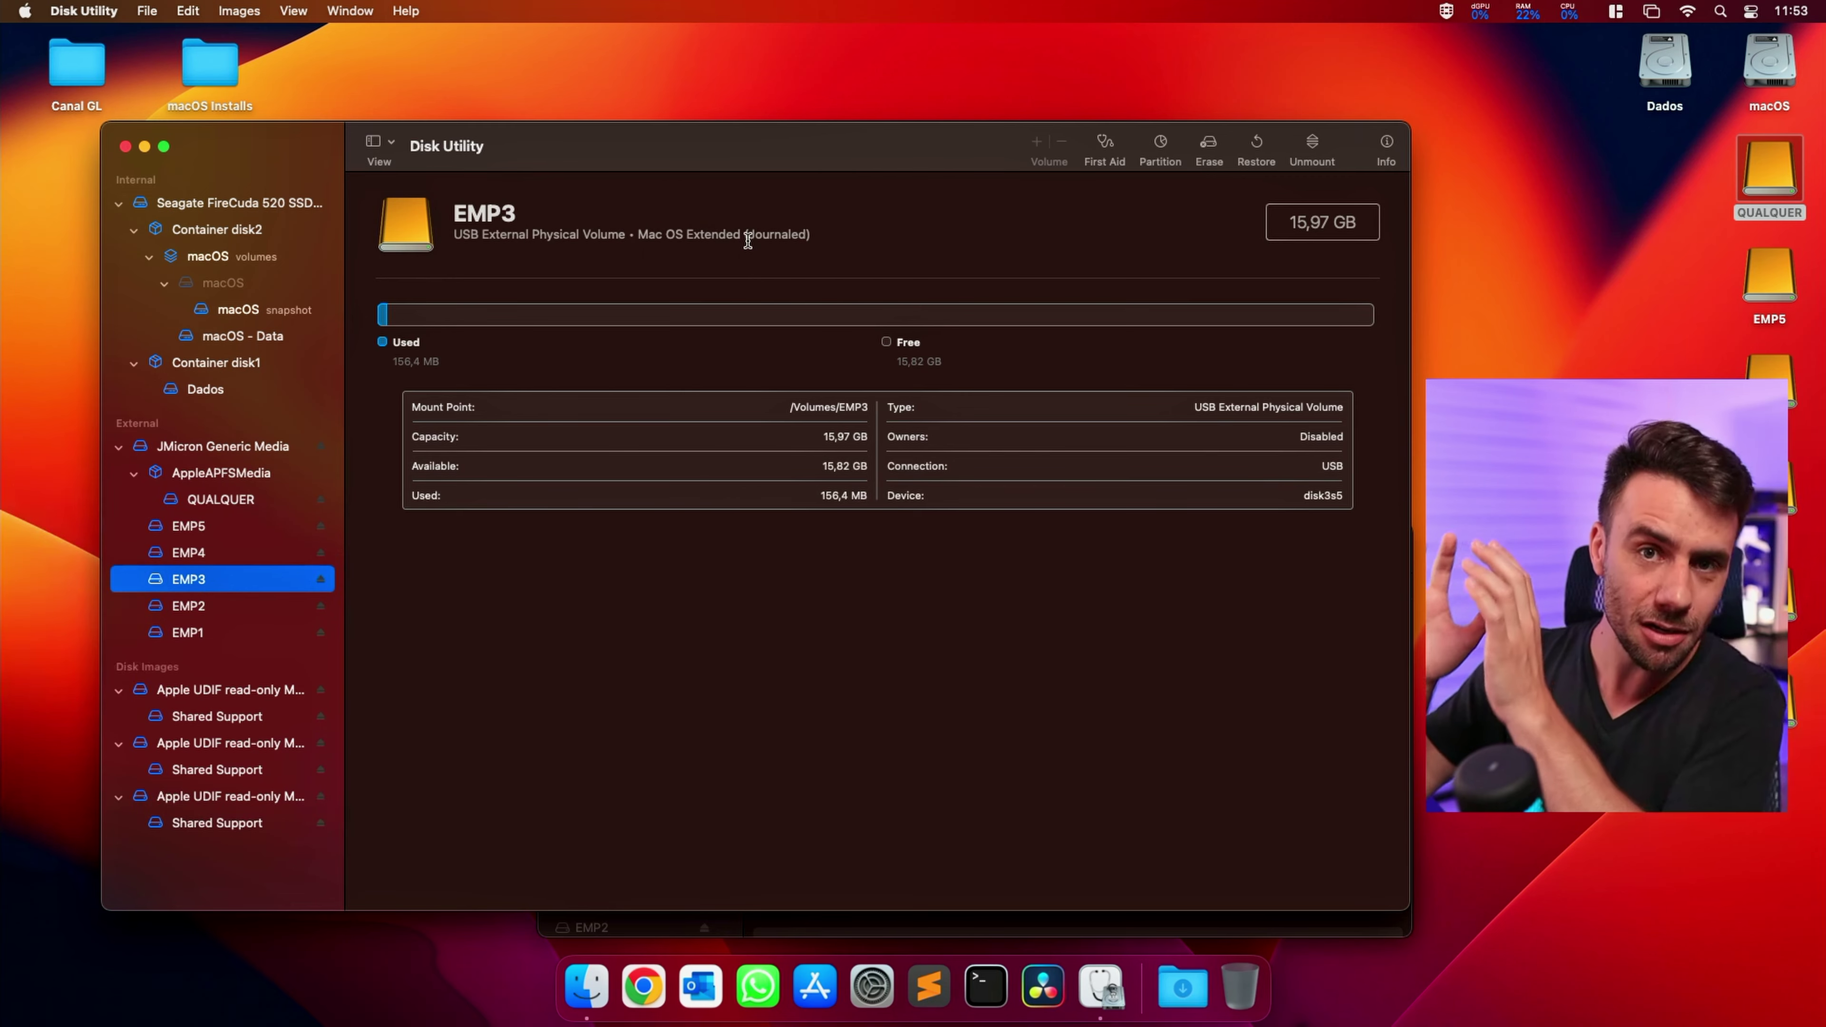
pyautogui.press('super+q')
# - Move the QUALQUER and EMP1 to EMP5 drive icons together across the desktop, placing them nearer the macOS Installs folder
pyautogui.moveTo(1407, 165); pyautogui.dragTo(1790, 691)
pyautogui.moveTo(1747, 187); pyautogui.dragTo(363, 196)
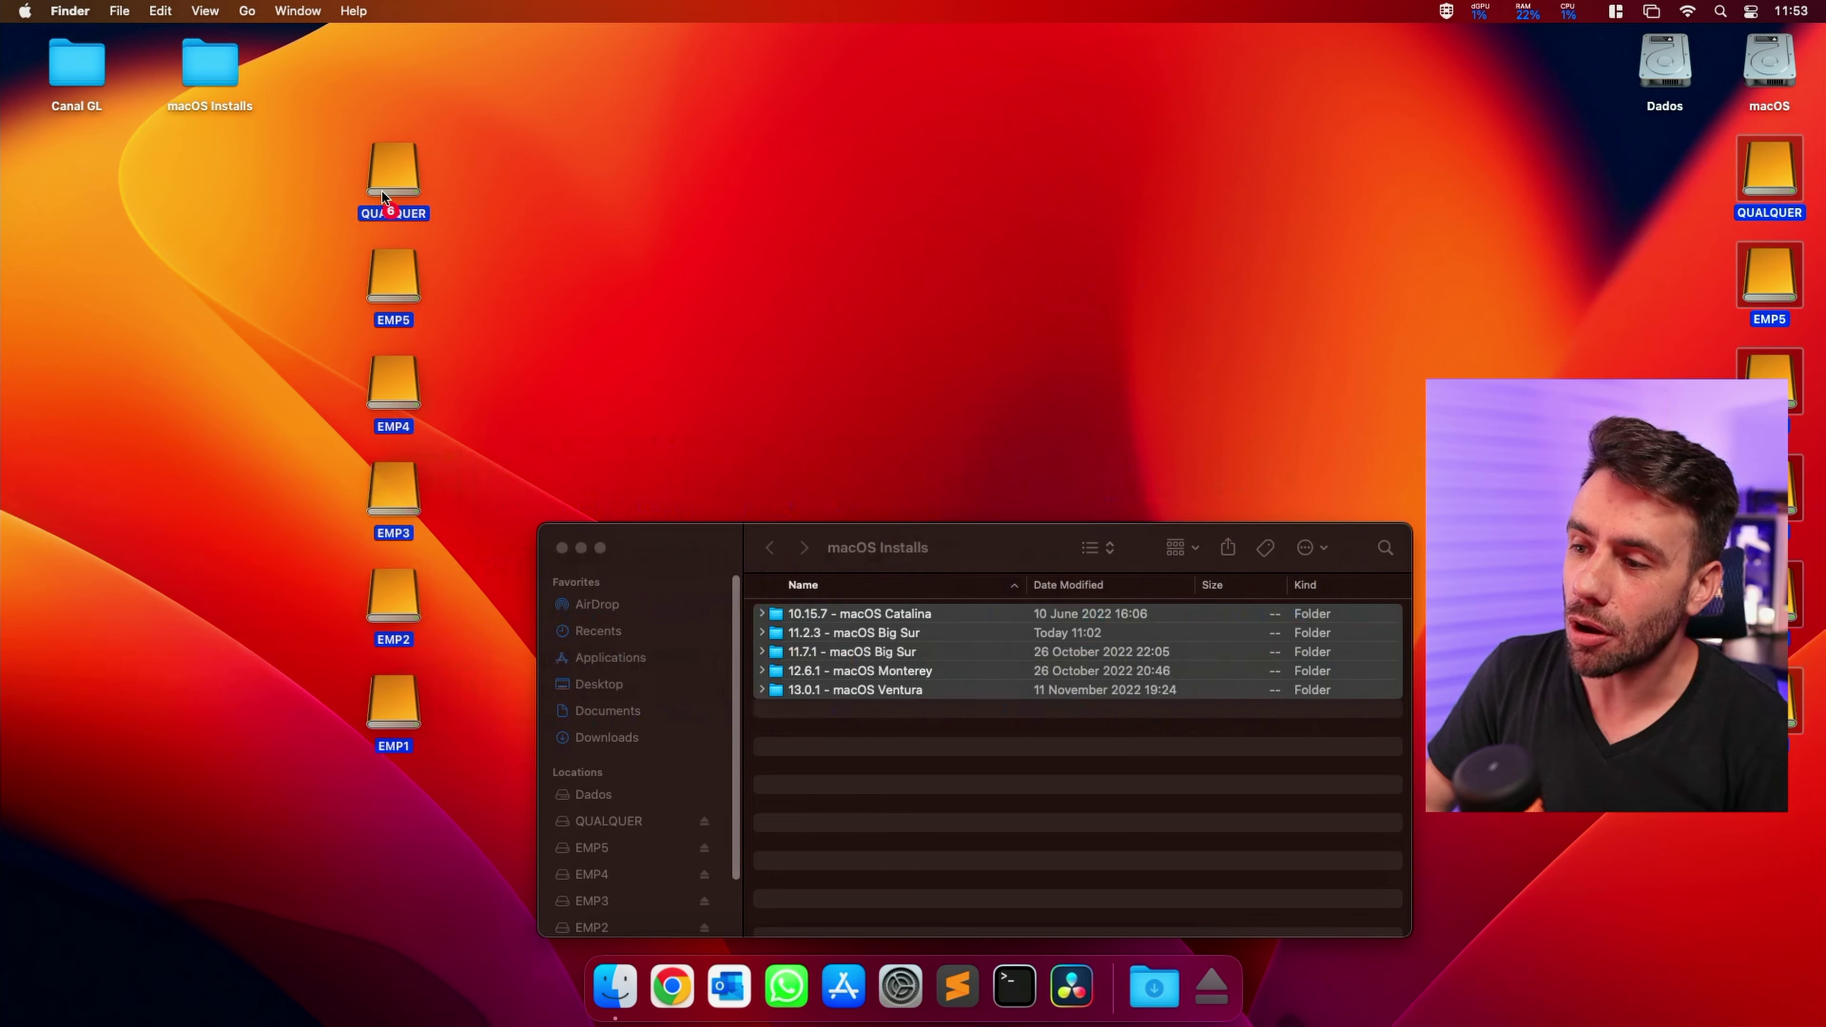
pyautogui.click(794, 783)
pyautogui.click(793, 784)
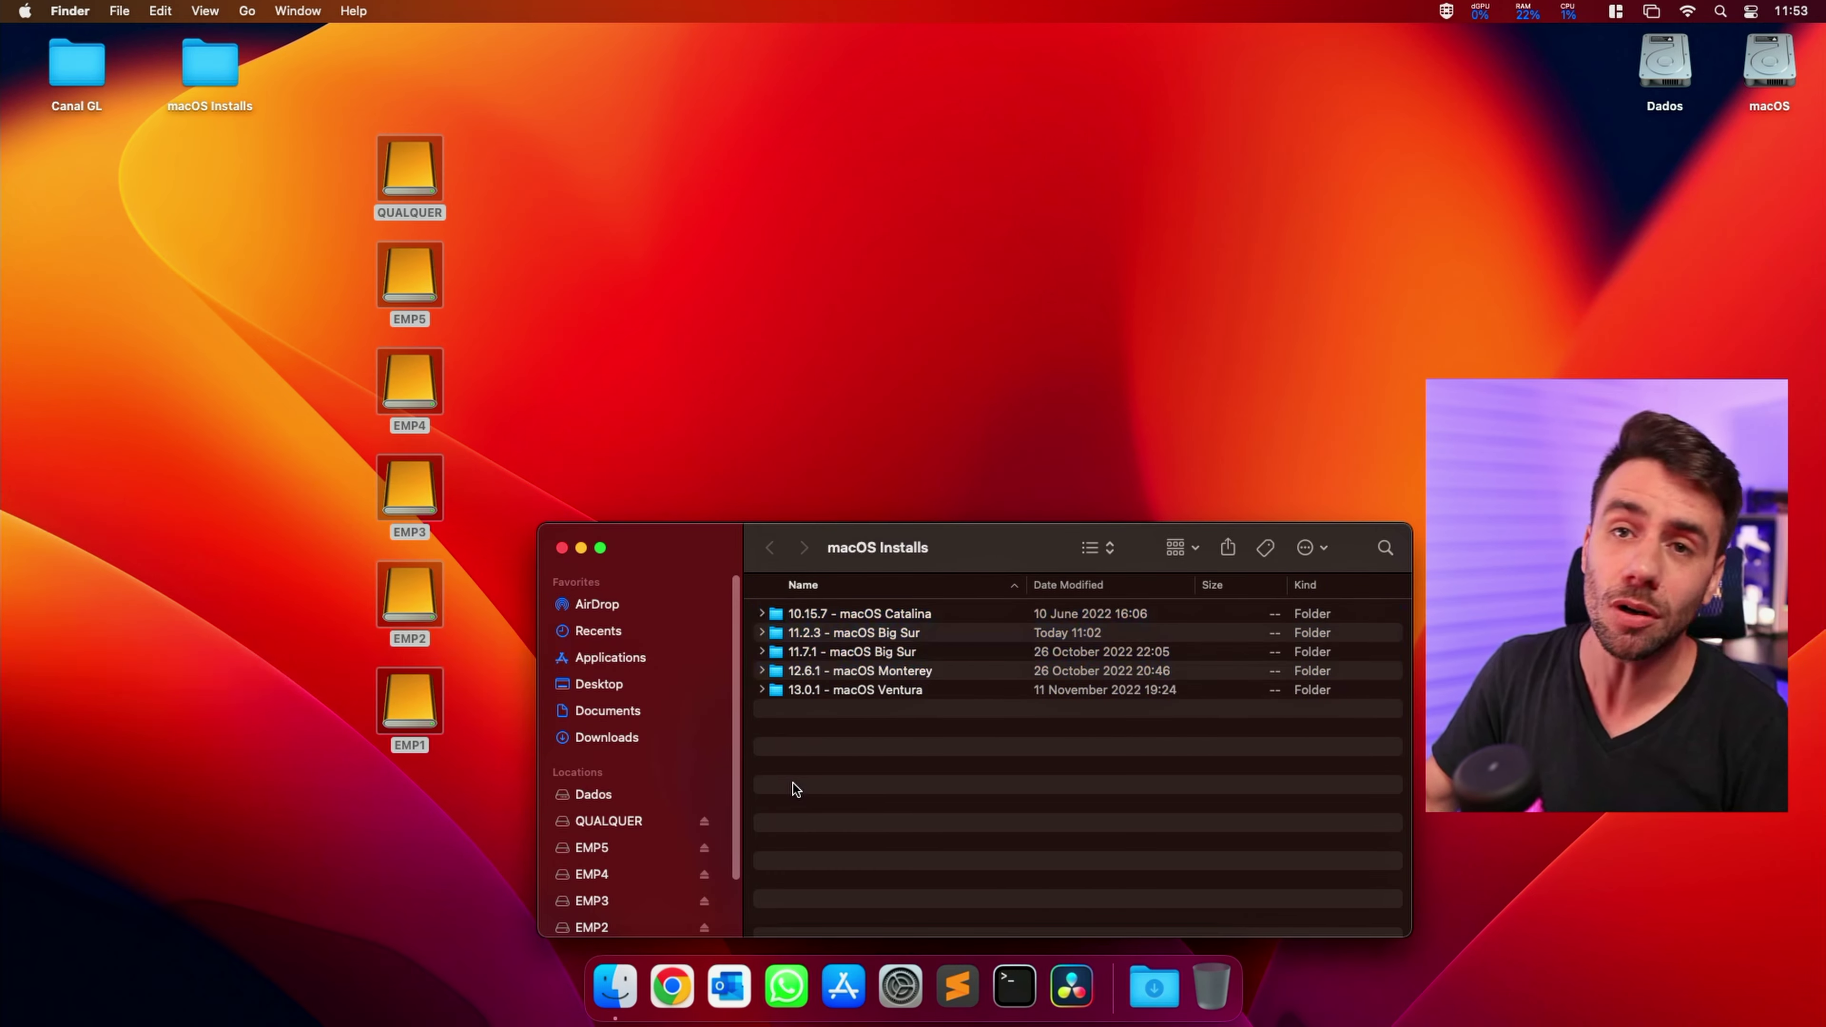
# - Reopen the macOS Installs folder higher on the desktop and expand all of its macOS version folders
pyautogui.press('super+w')
pyautogui.doubleClick(209, 64)
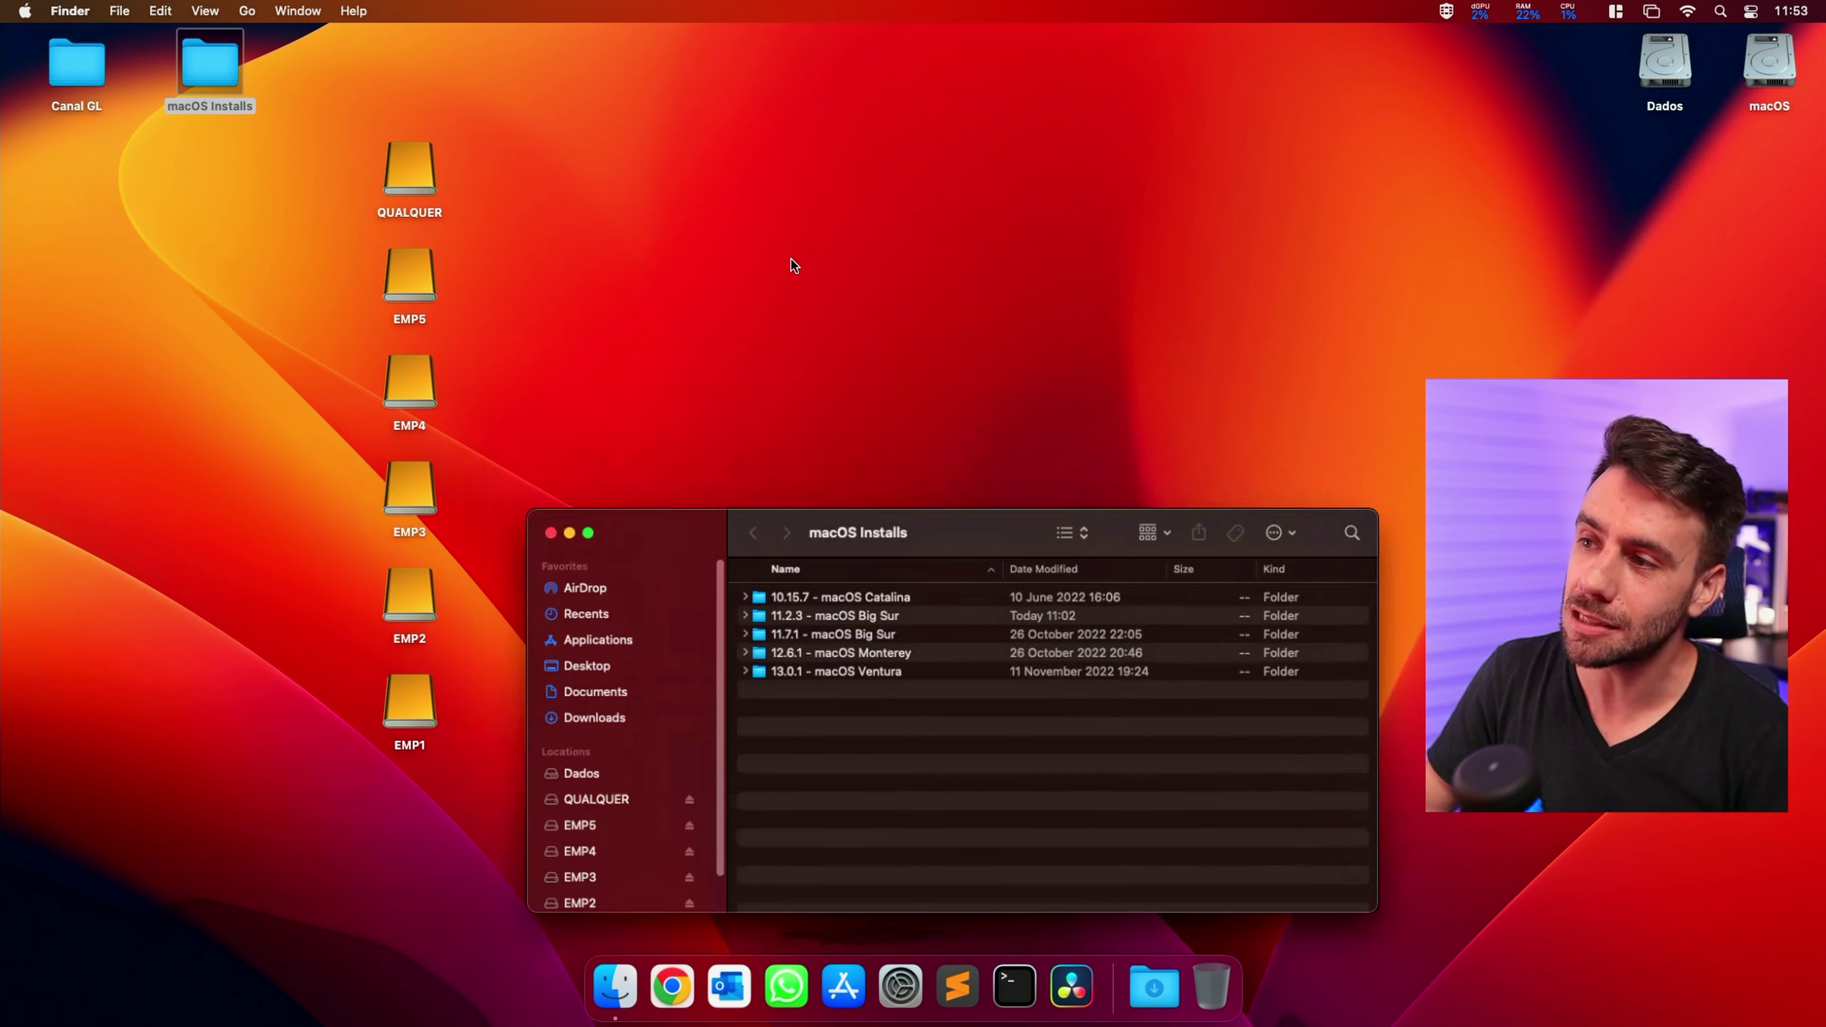
pyautogui.moveTo(929, 530); pyautogui.dragTo(964, 322)
pyautogui.press('super+a')
pyautogui.press('Right')
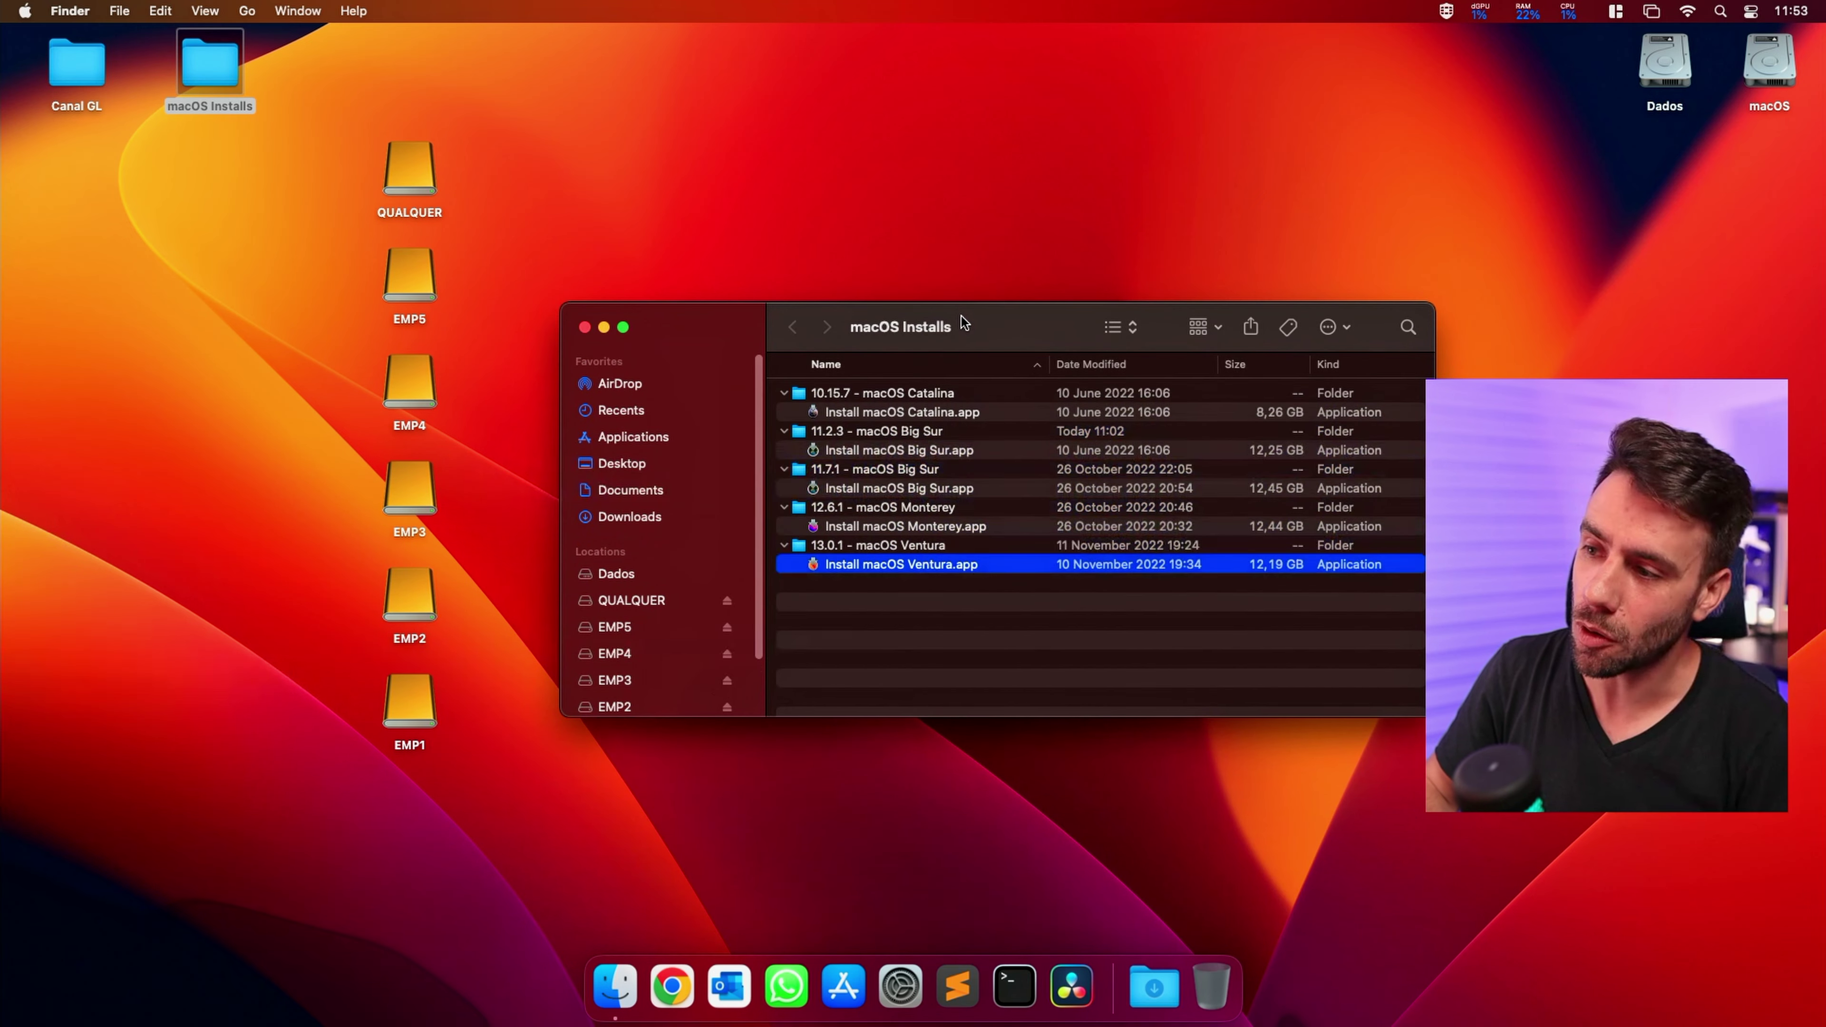
# - Go through the installer list from Install macOS Ventura.app up to the 11.2.3 - macOS Big Sur folder
pyautogui.press('Up')
pyautogui.press('Up')
pyautogui.press('Up')
pyautogui.press('Up')
pyautogui.press('Up')
pyautogui.press('Up')
pyautogui.press('Up')
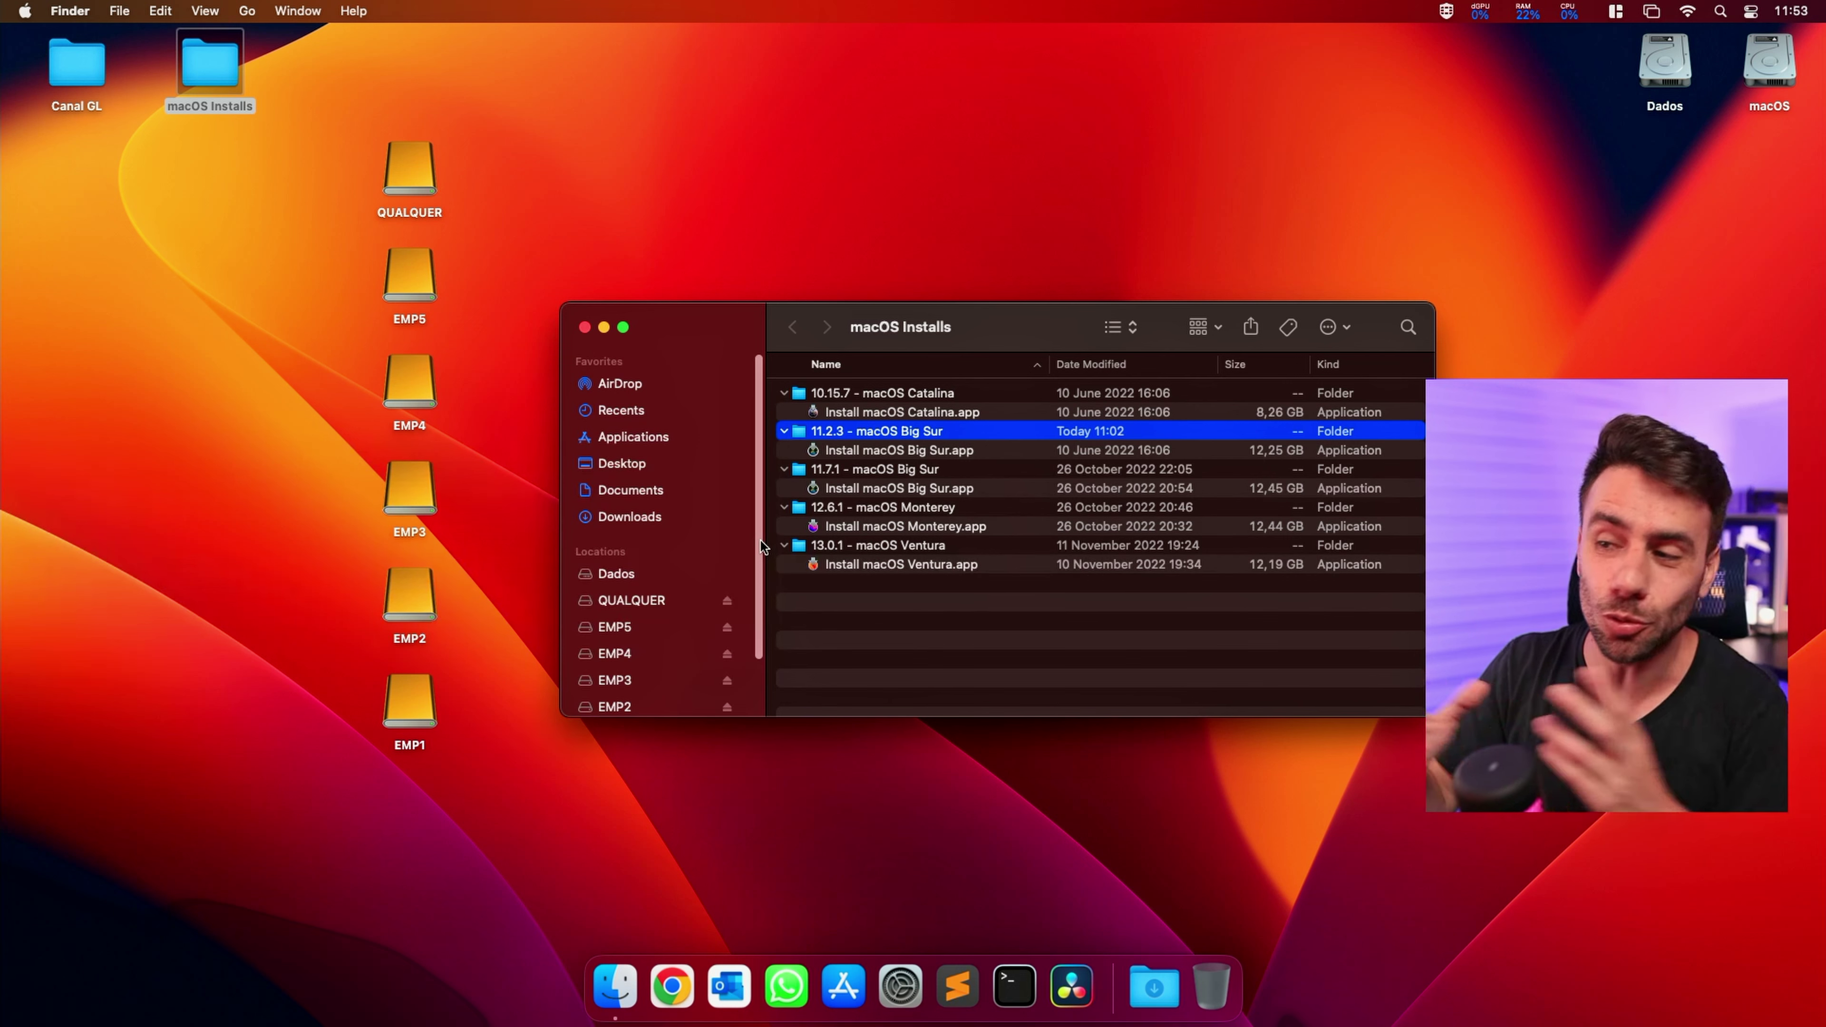
# - Locate the createinstallmedia file in the Contents/Resources folder inside the Install macOS Catalina.app package
pyautogui.click(895, 415)
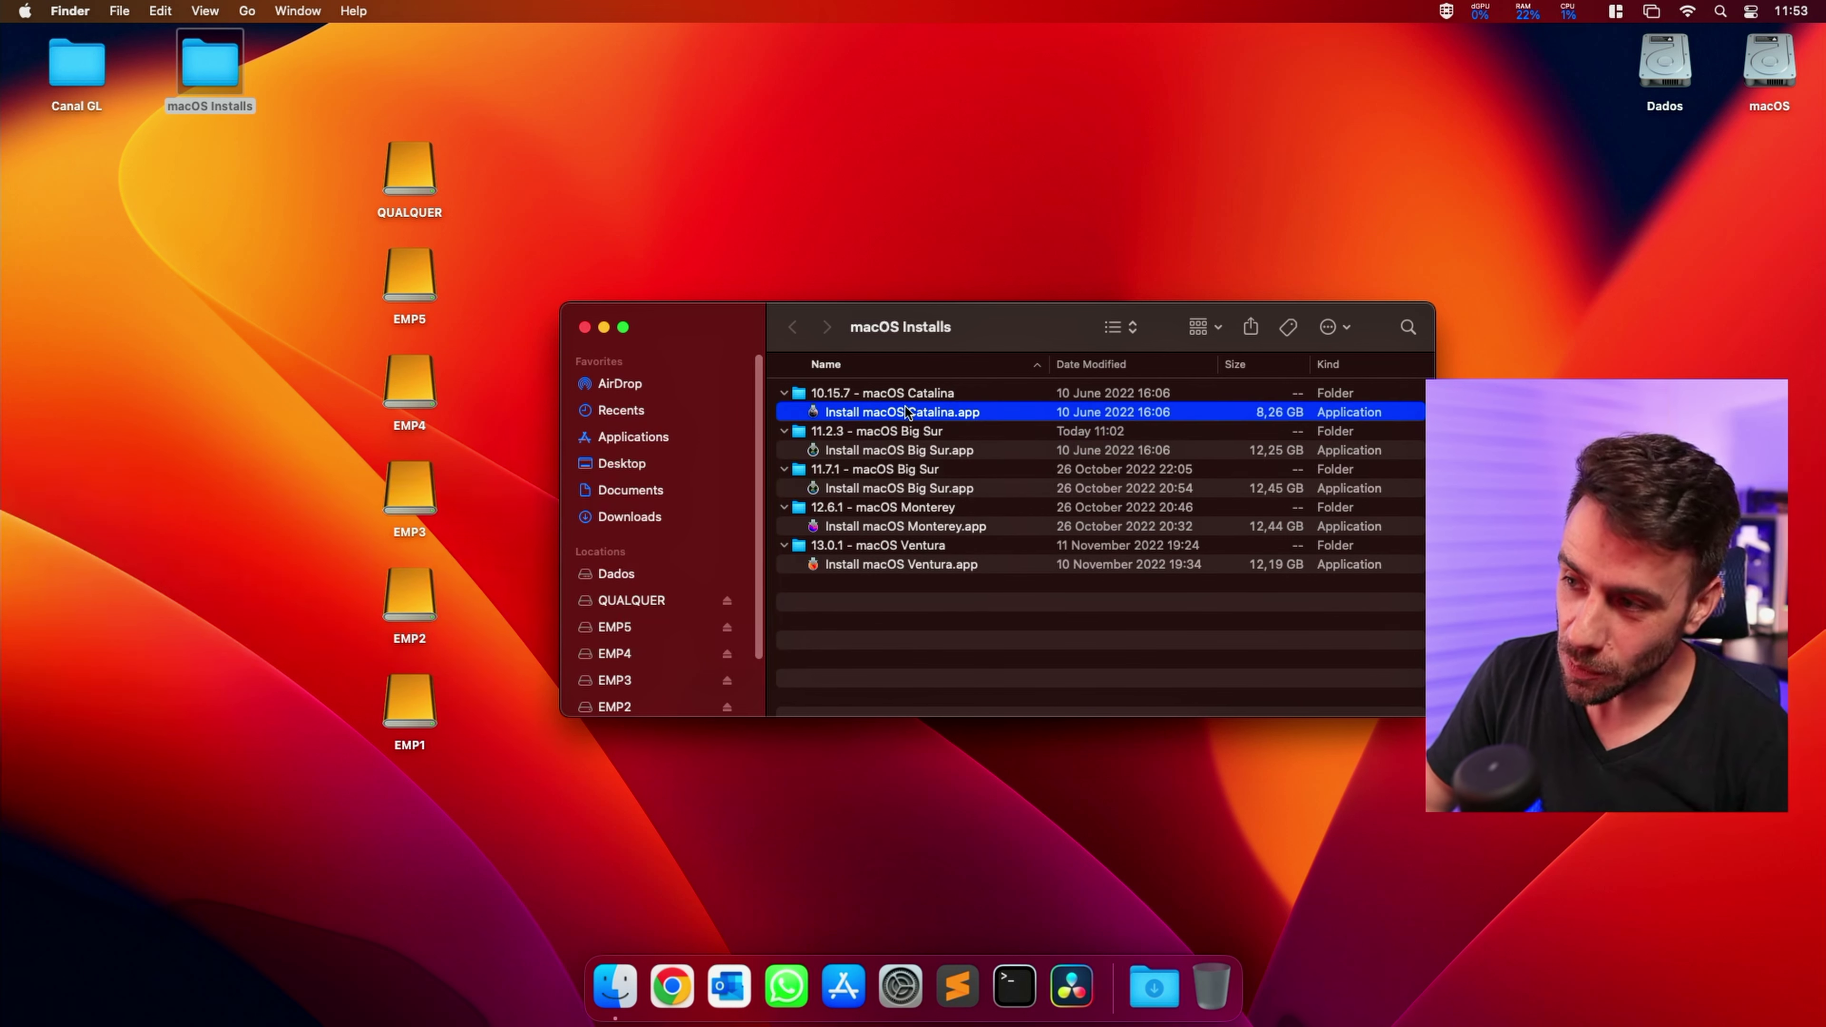
pyautogui.rightClick(908, 419)
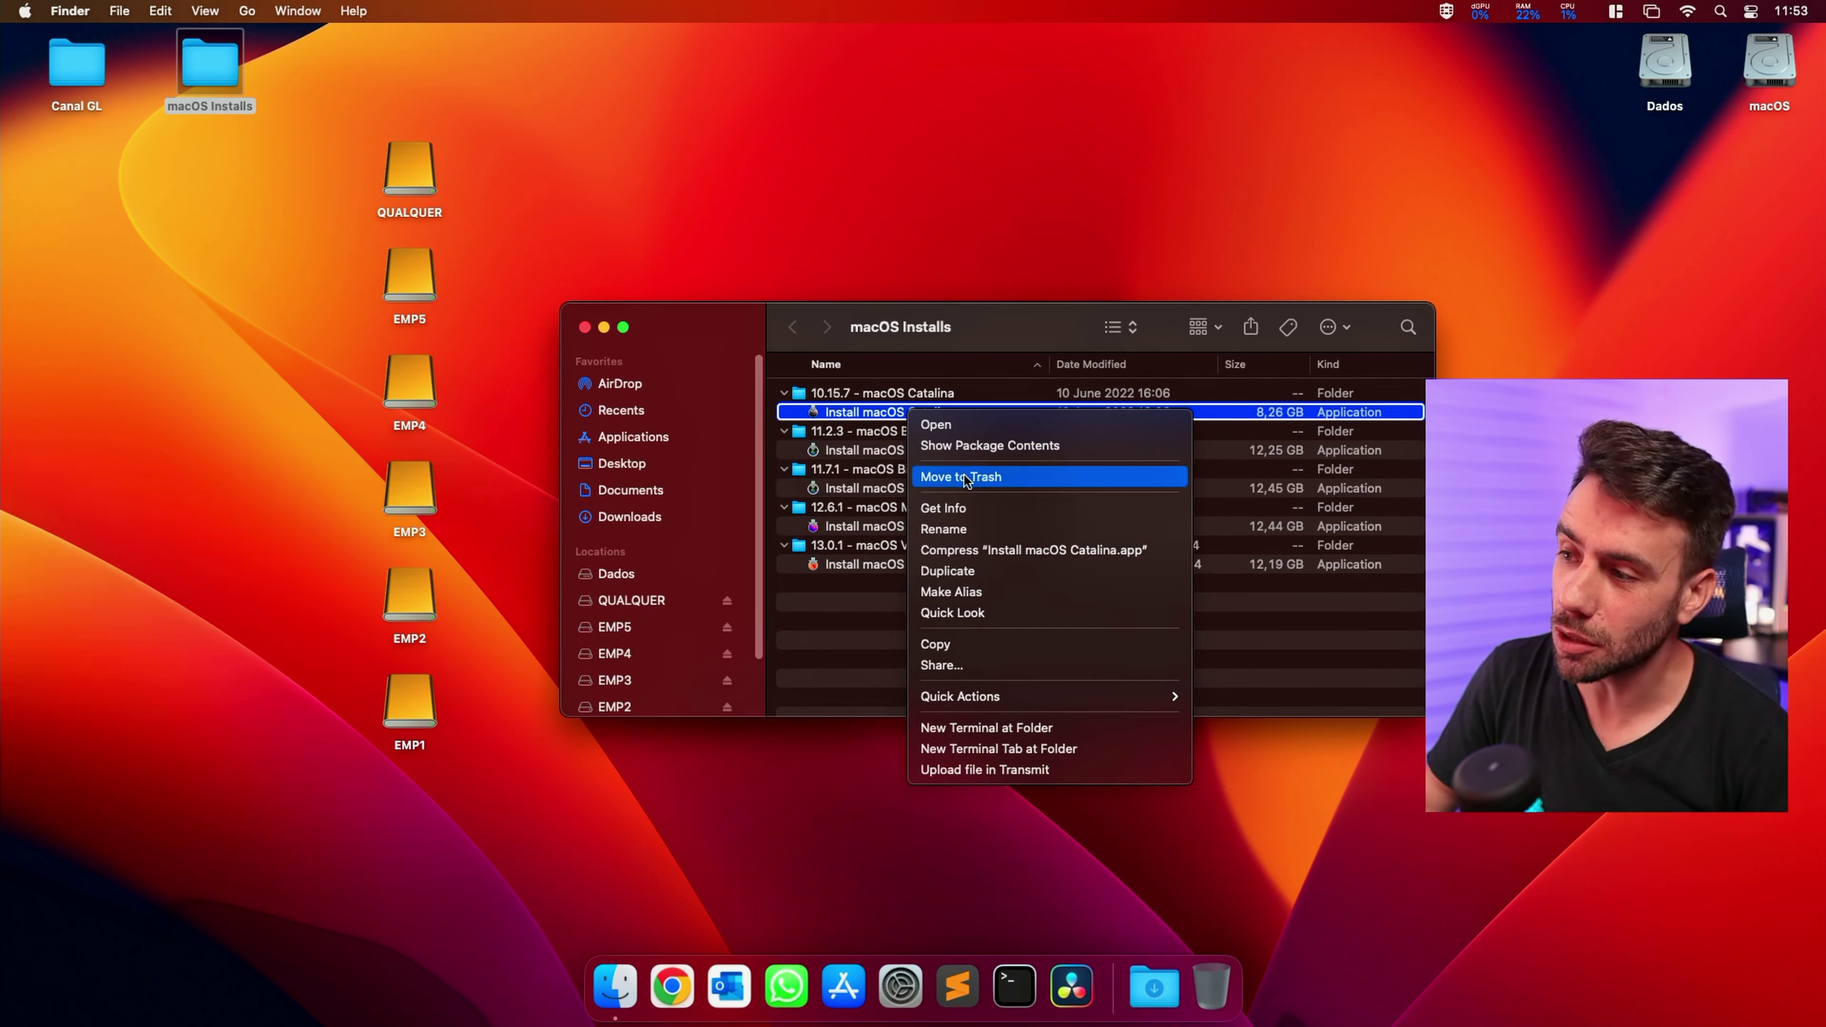
pyautogui.click(1036, 448)
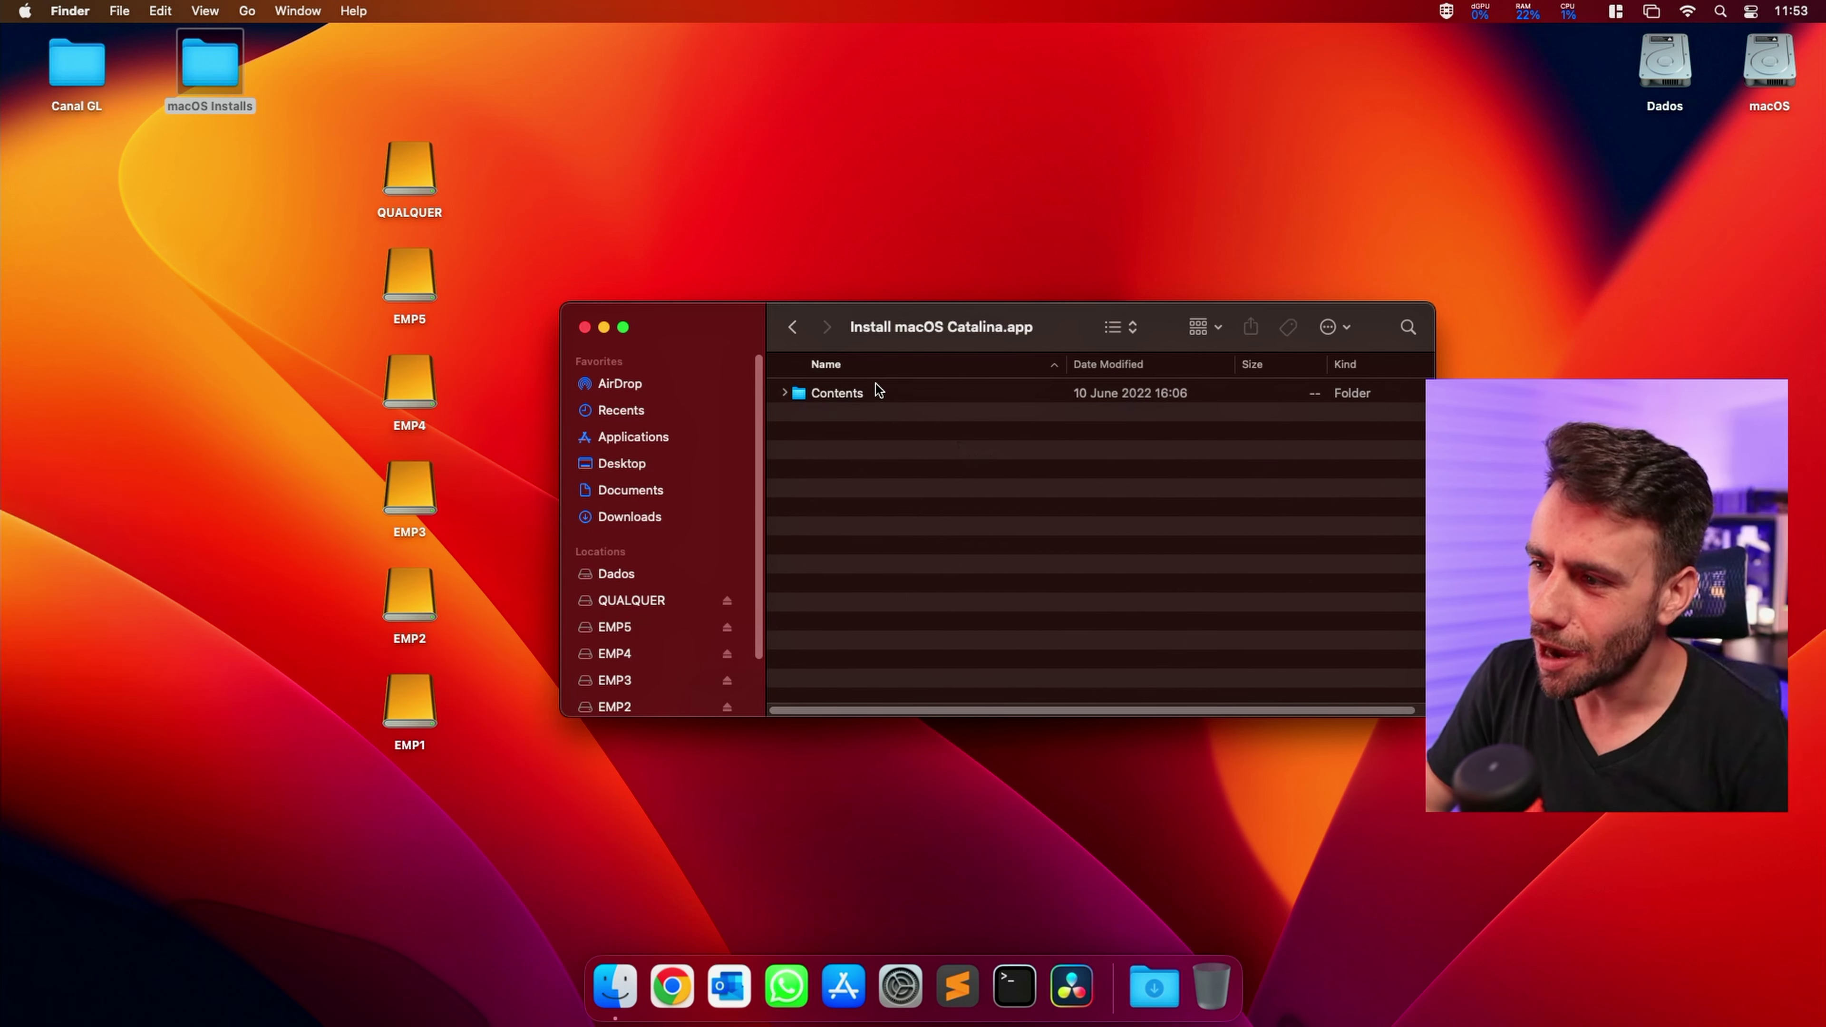
pyautogui.click(827, 398)
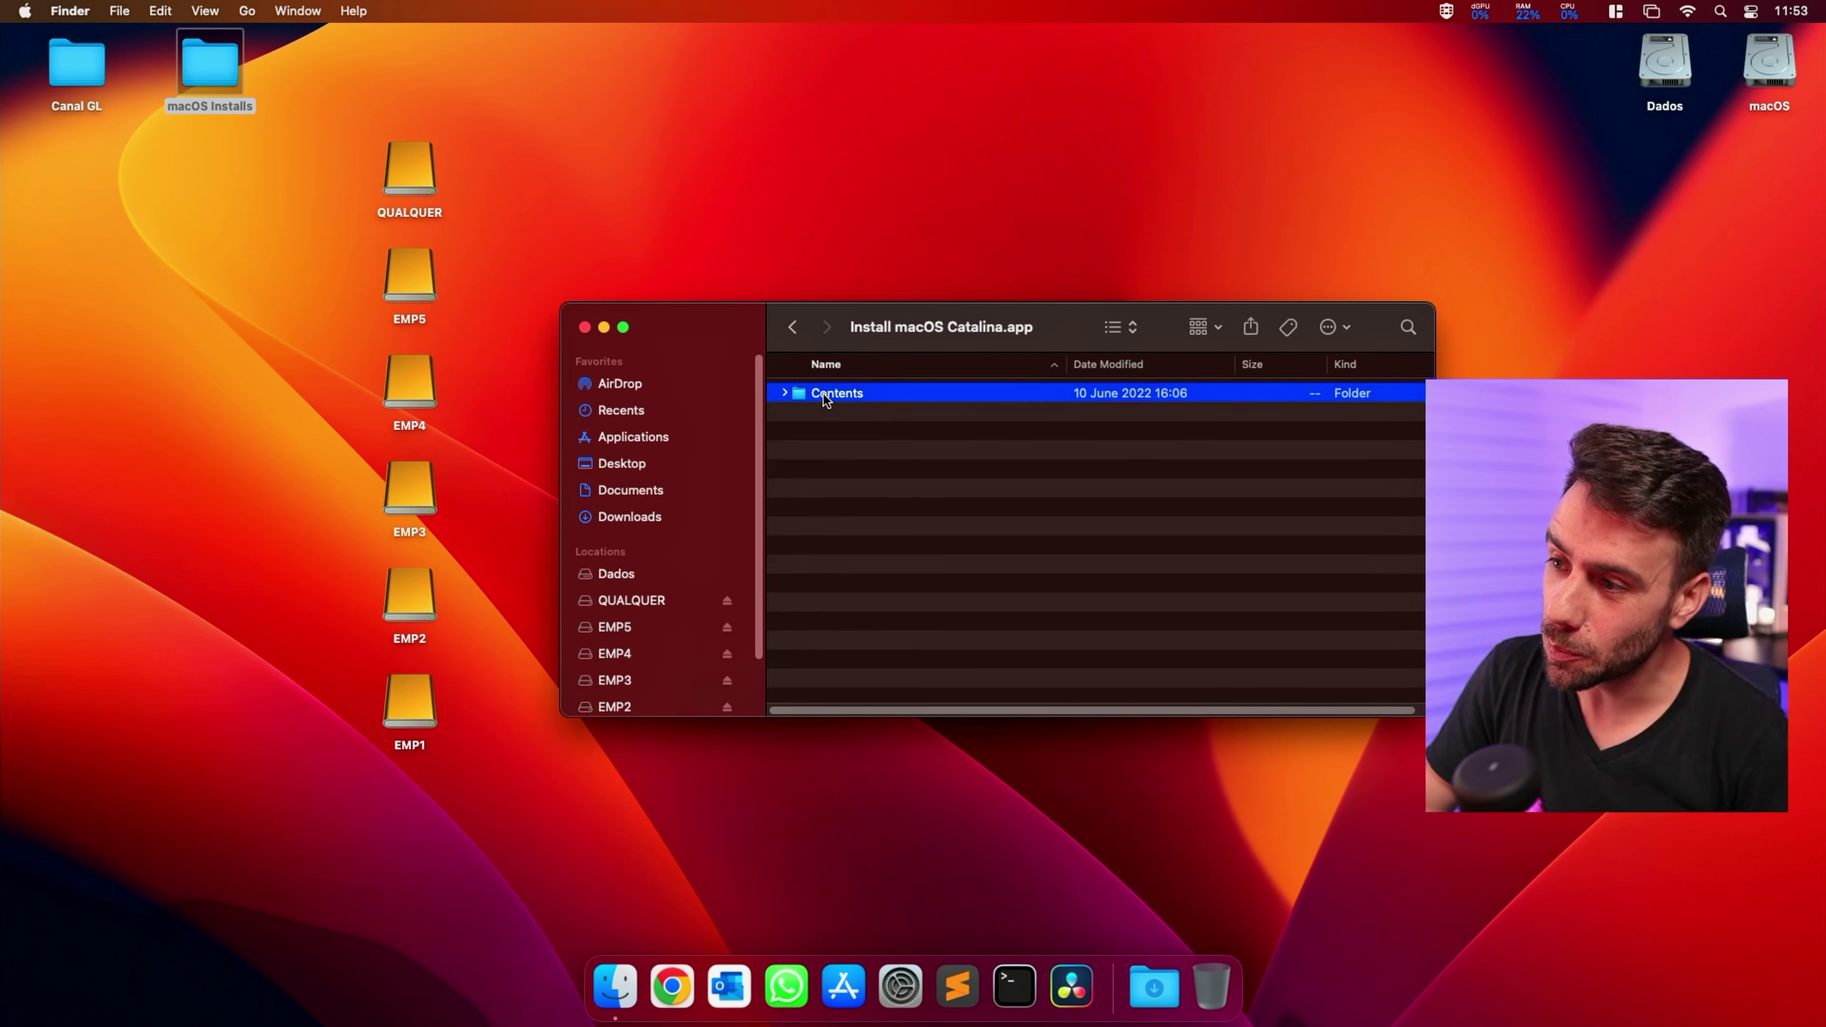
pyautogui.doubleClick(837, 394)
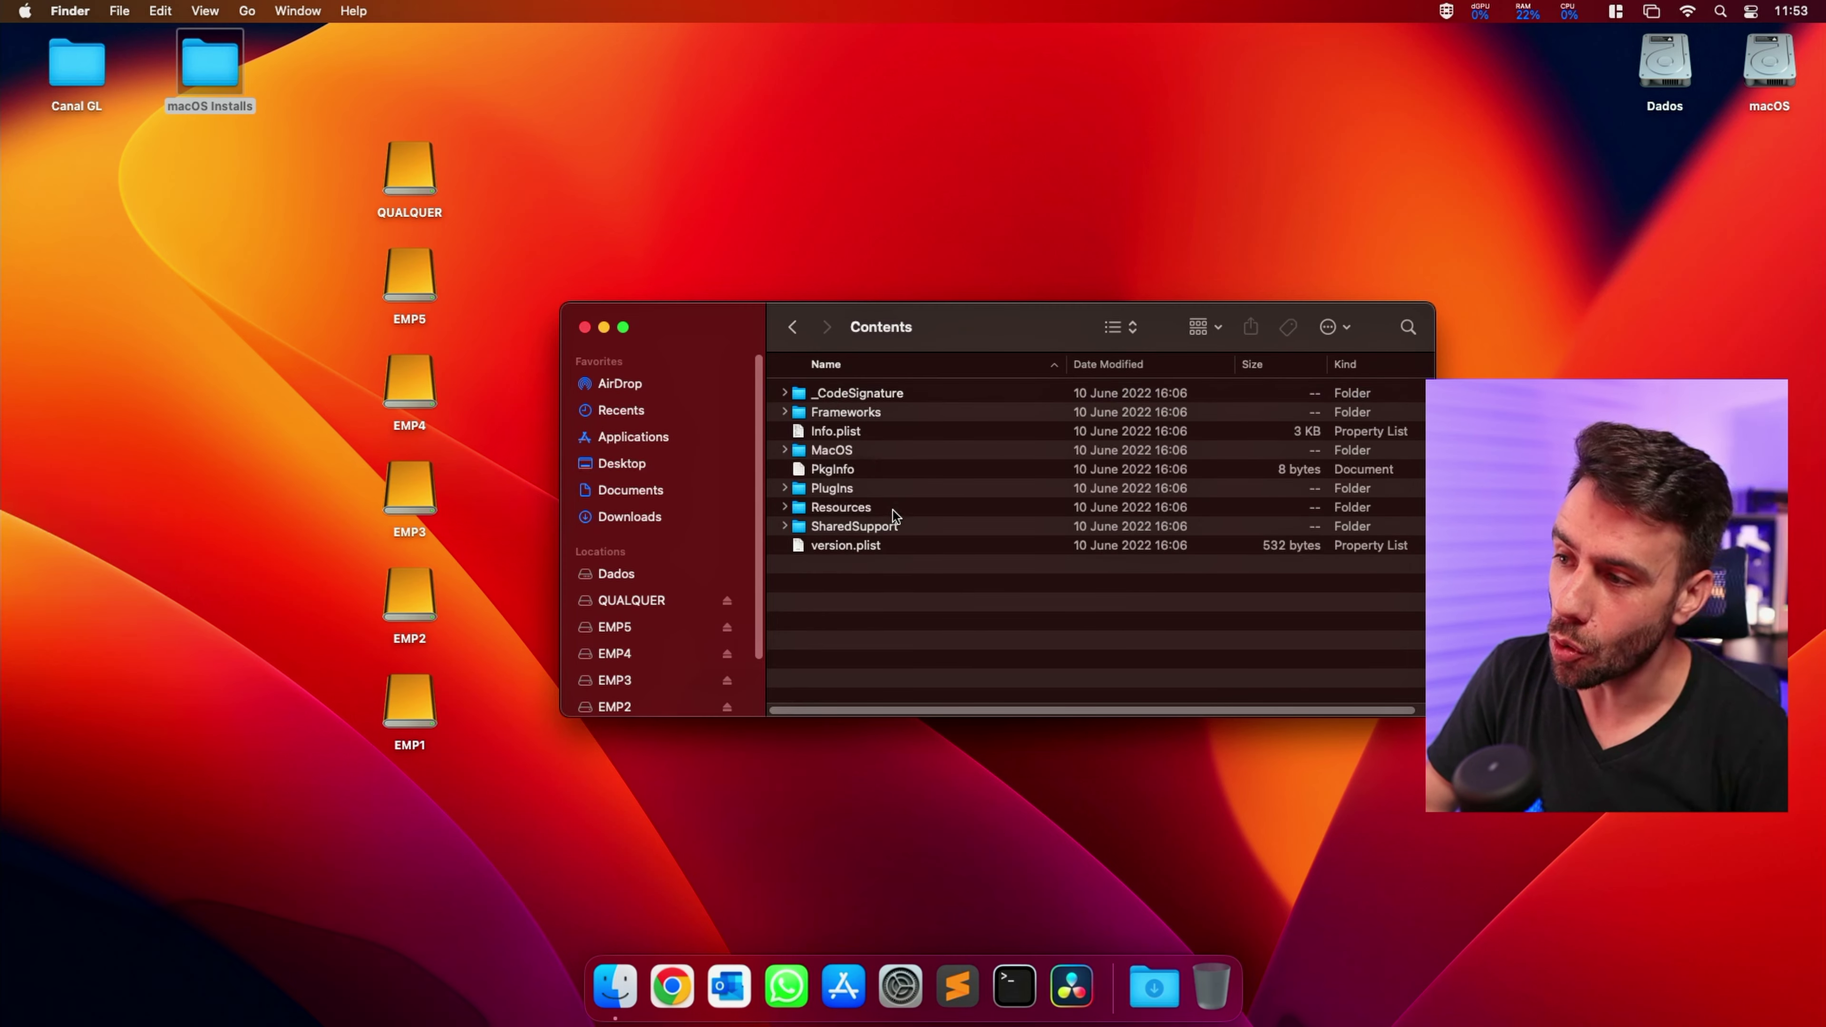
pyautogui.click(834, 510)
pyautogui.doubleClick(867, 512)
pyautogui.click(864, 621)
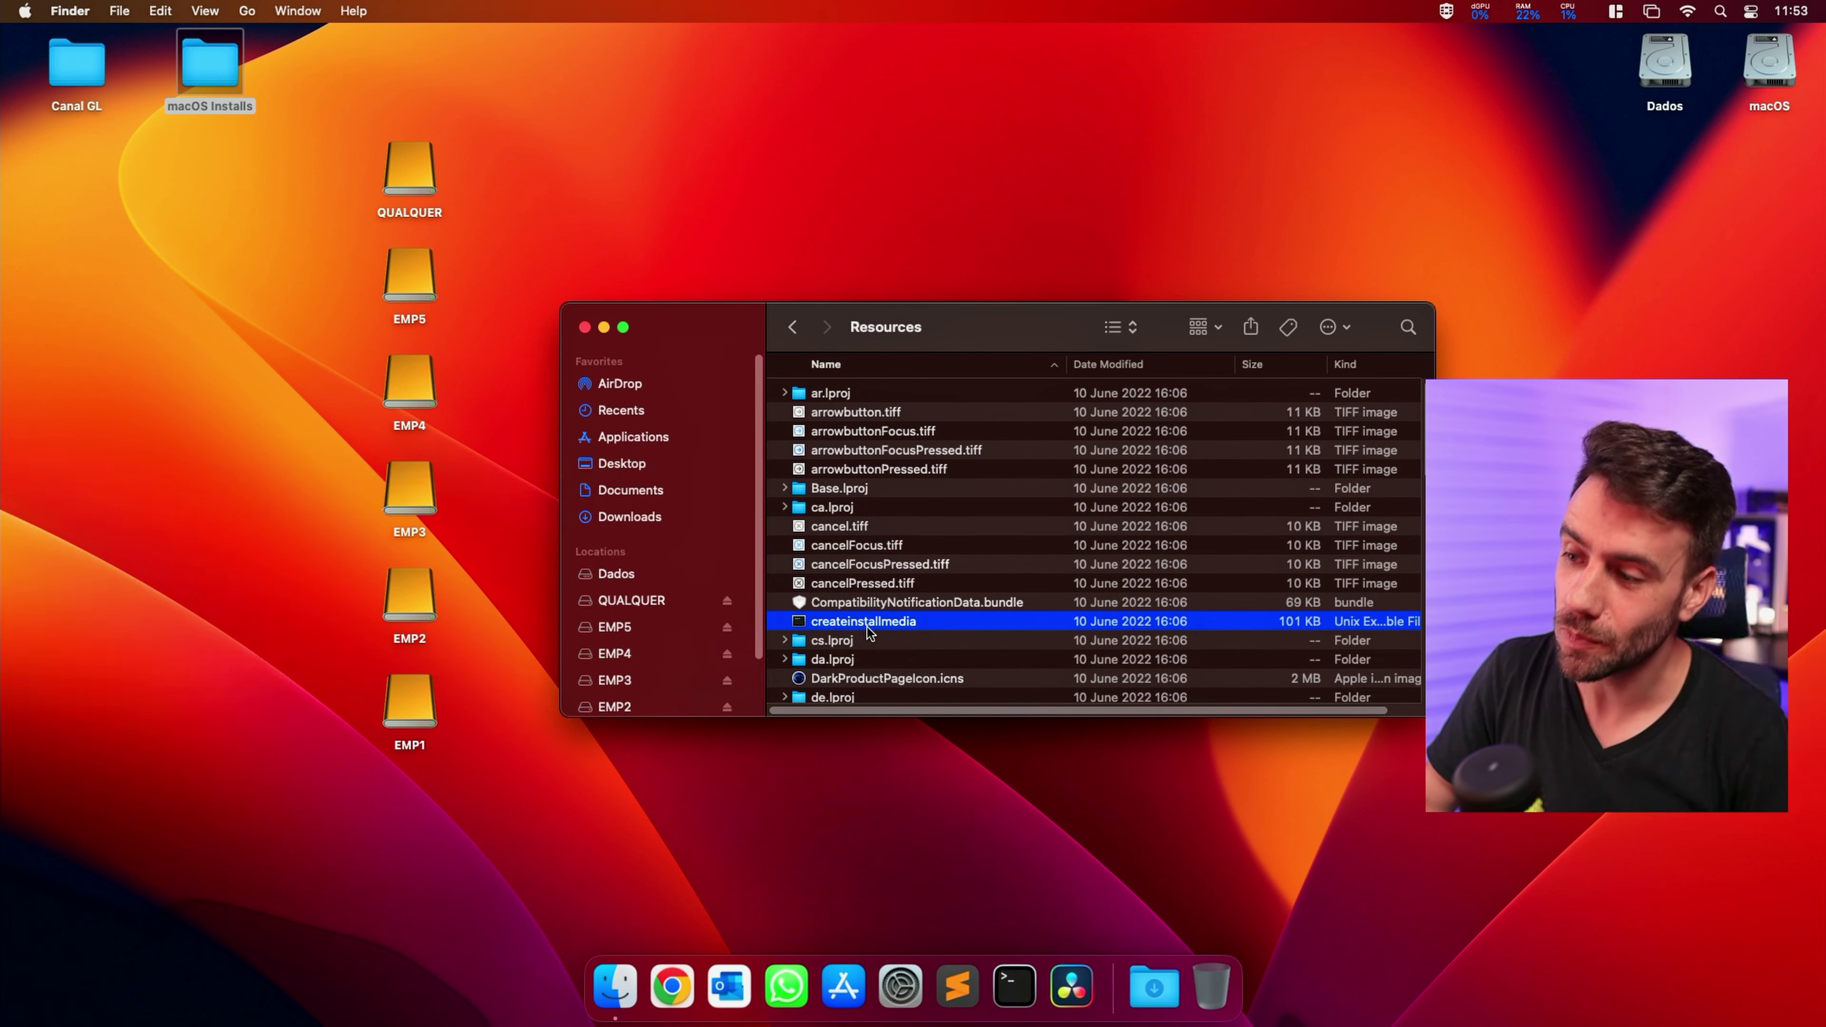
# - Reopen macOS Installs in a second window and locate createinstallmedia in Contents/Resources inside the Install macOS Ventura.app package
pyautogui.doubleClick(209, 69)
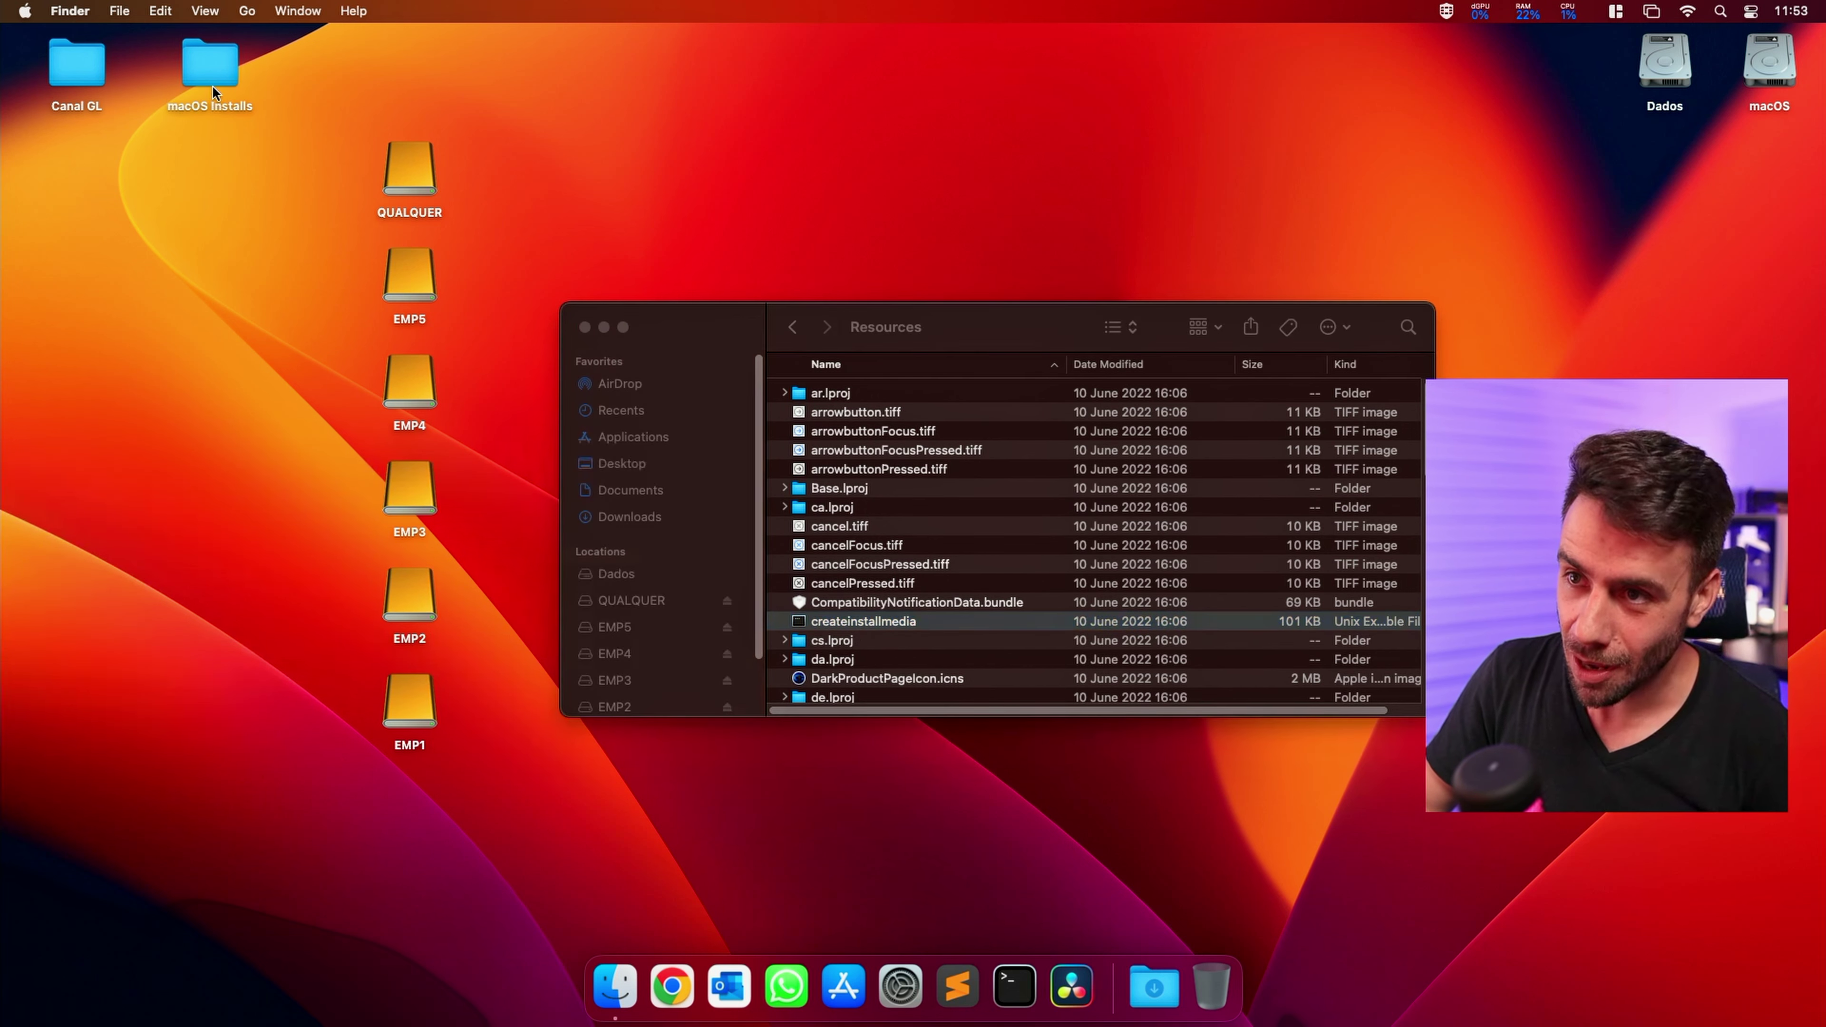
pyautogui.moveTo(997, 358); pyautogui.dragTo(938, 410)
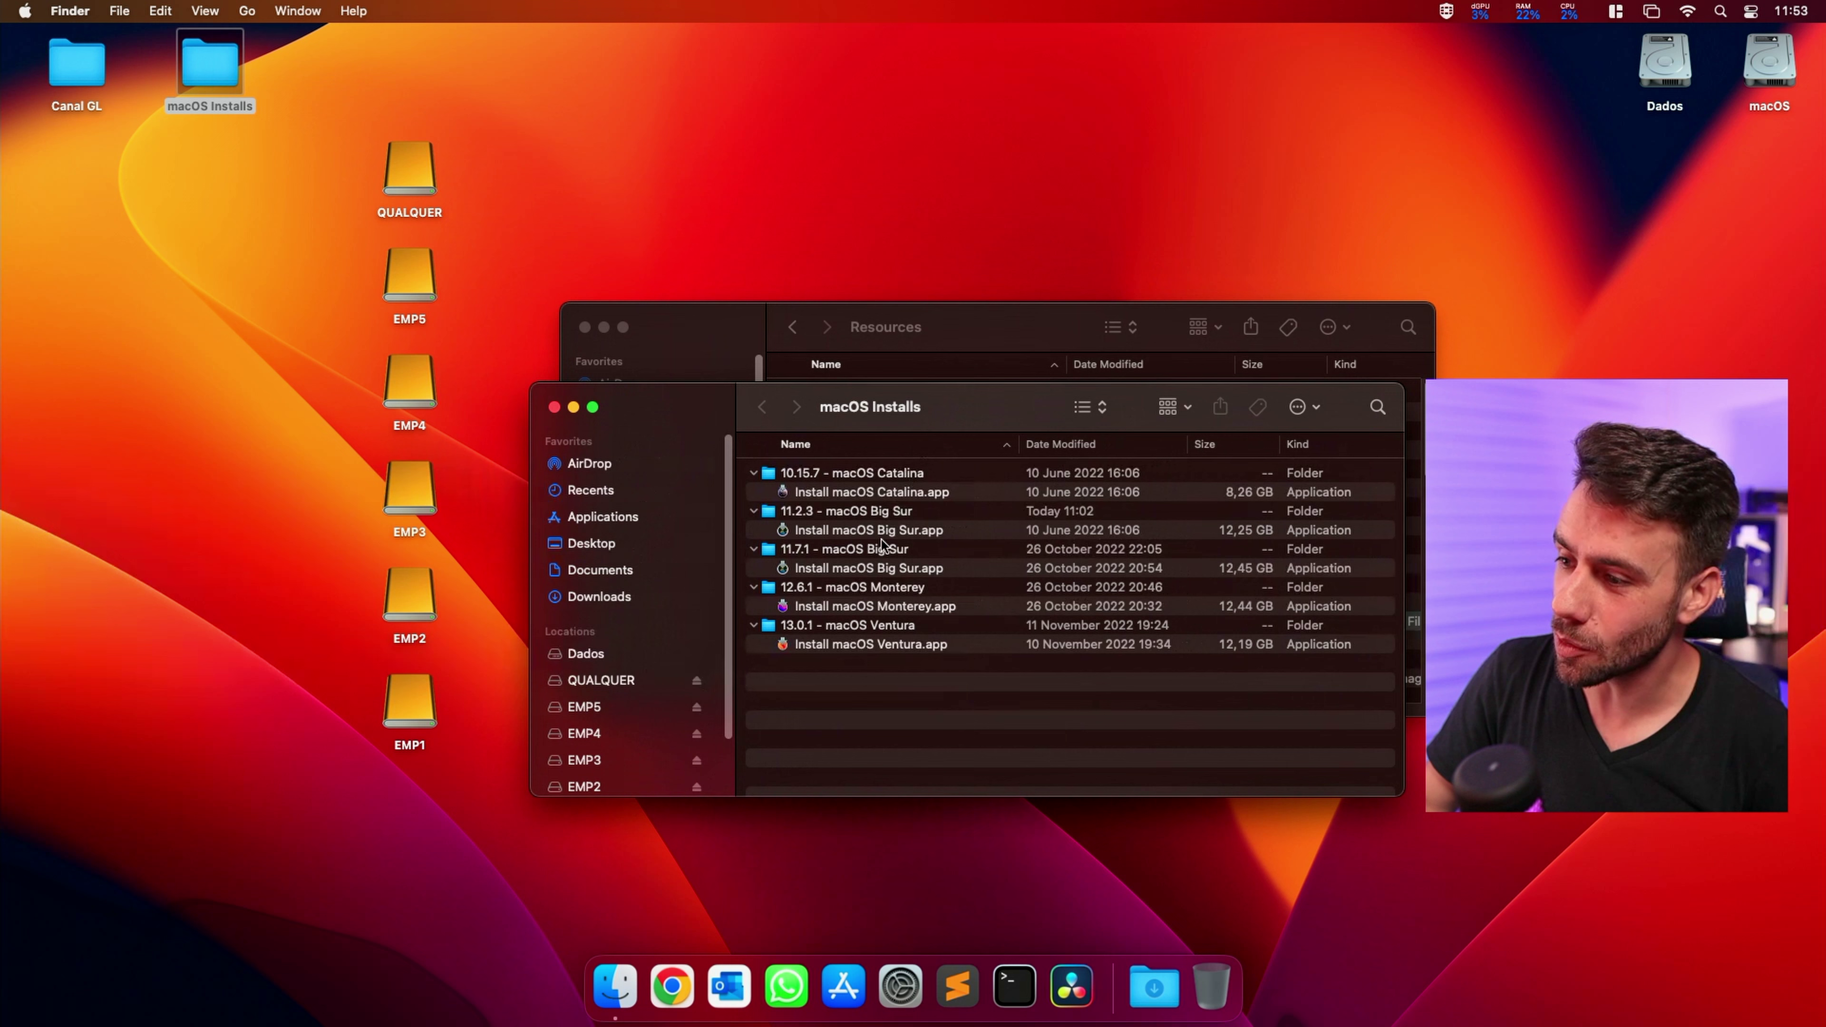
pyautogui.click(862, 640)
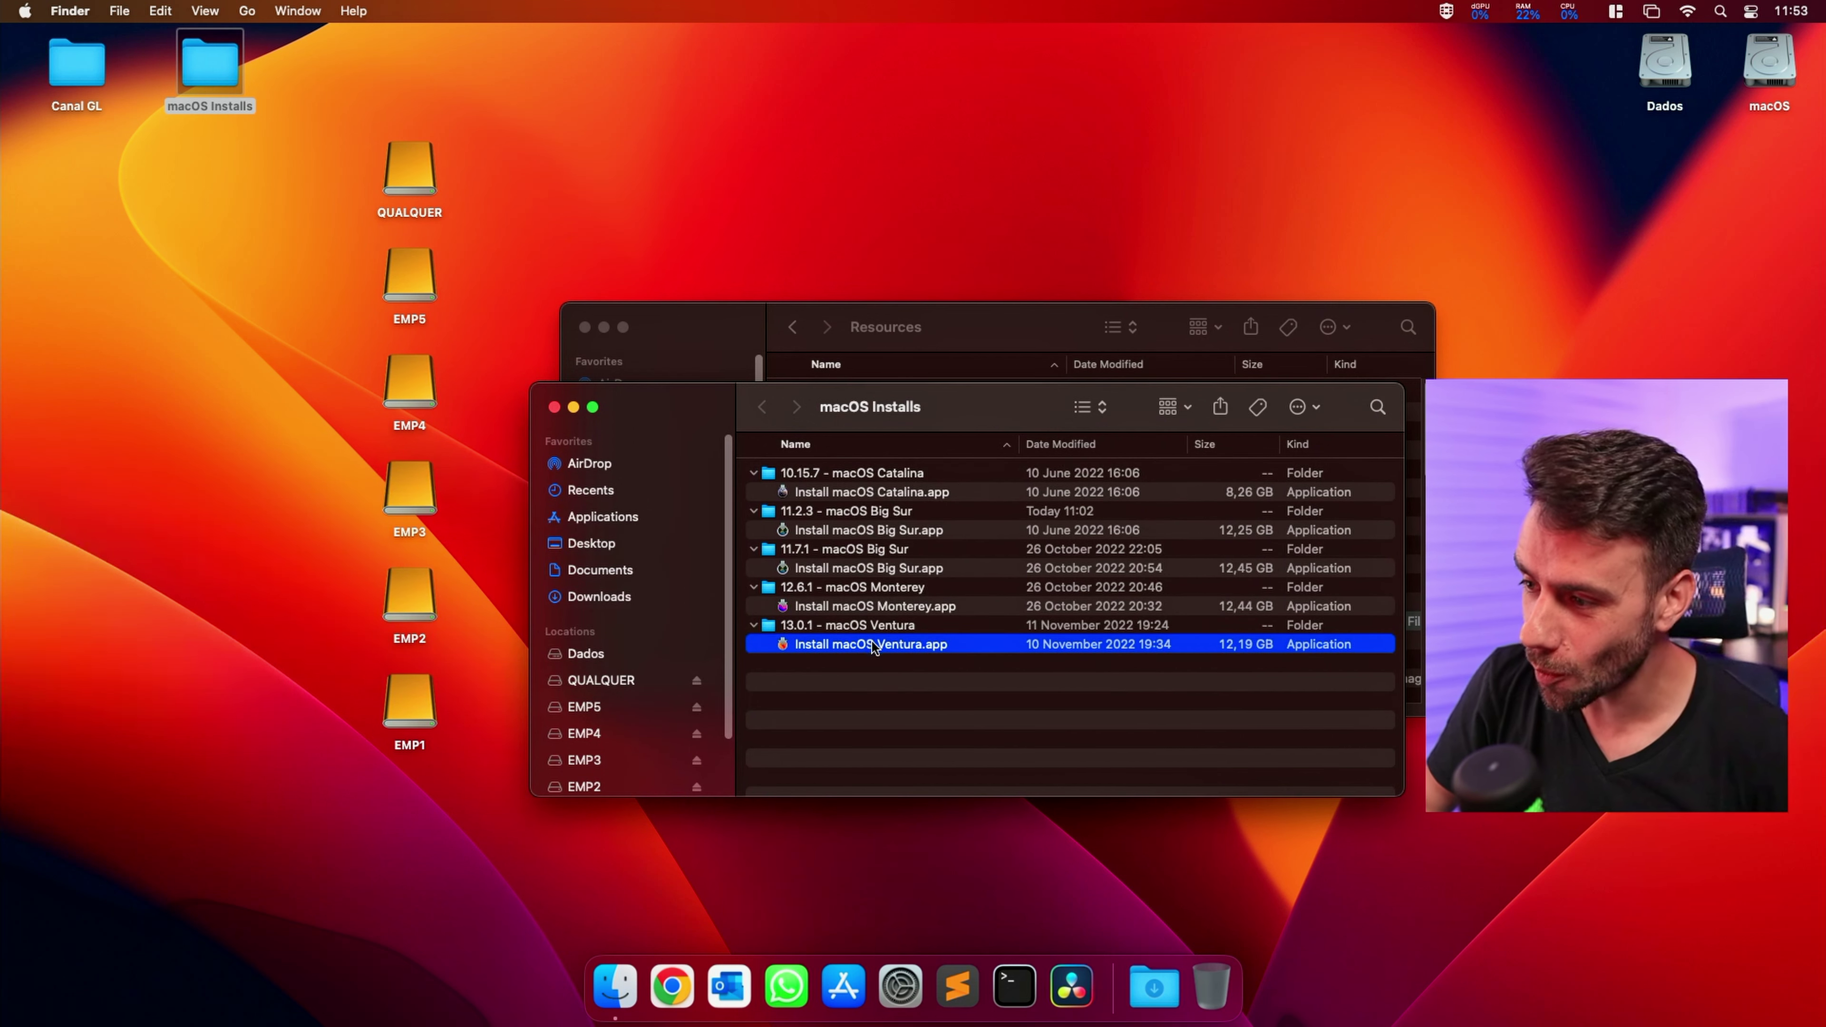
pyautogui.rightClick(874, 646)
pyautogui.click(880, 610)
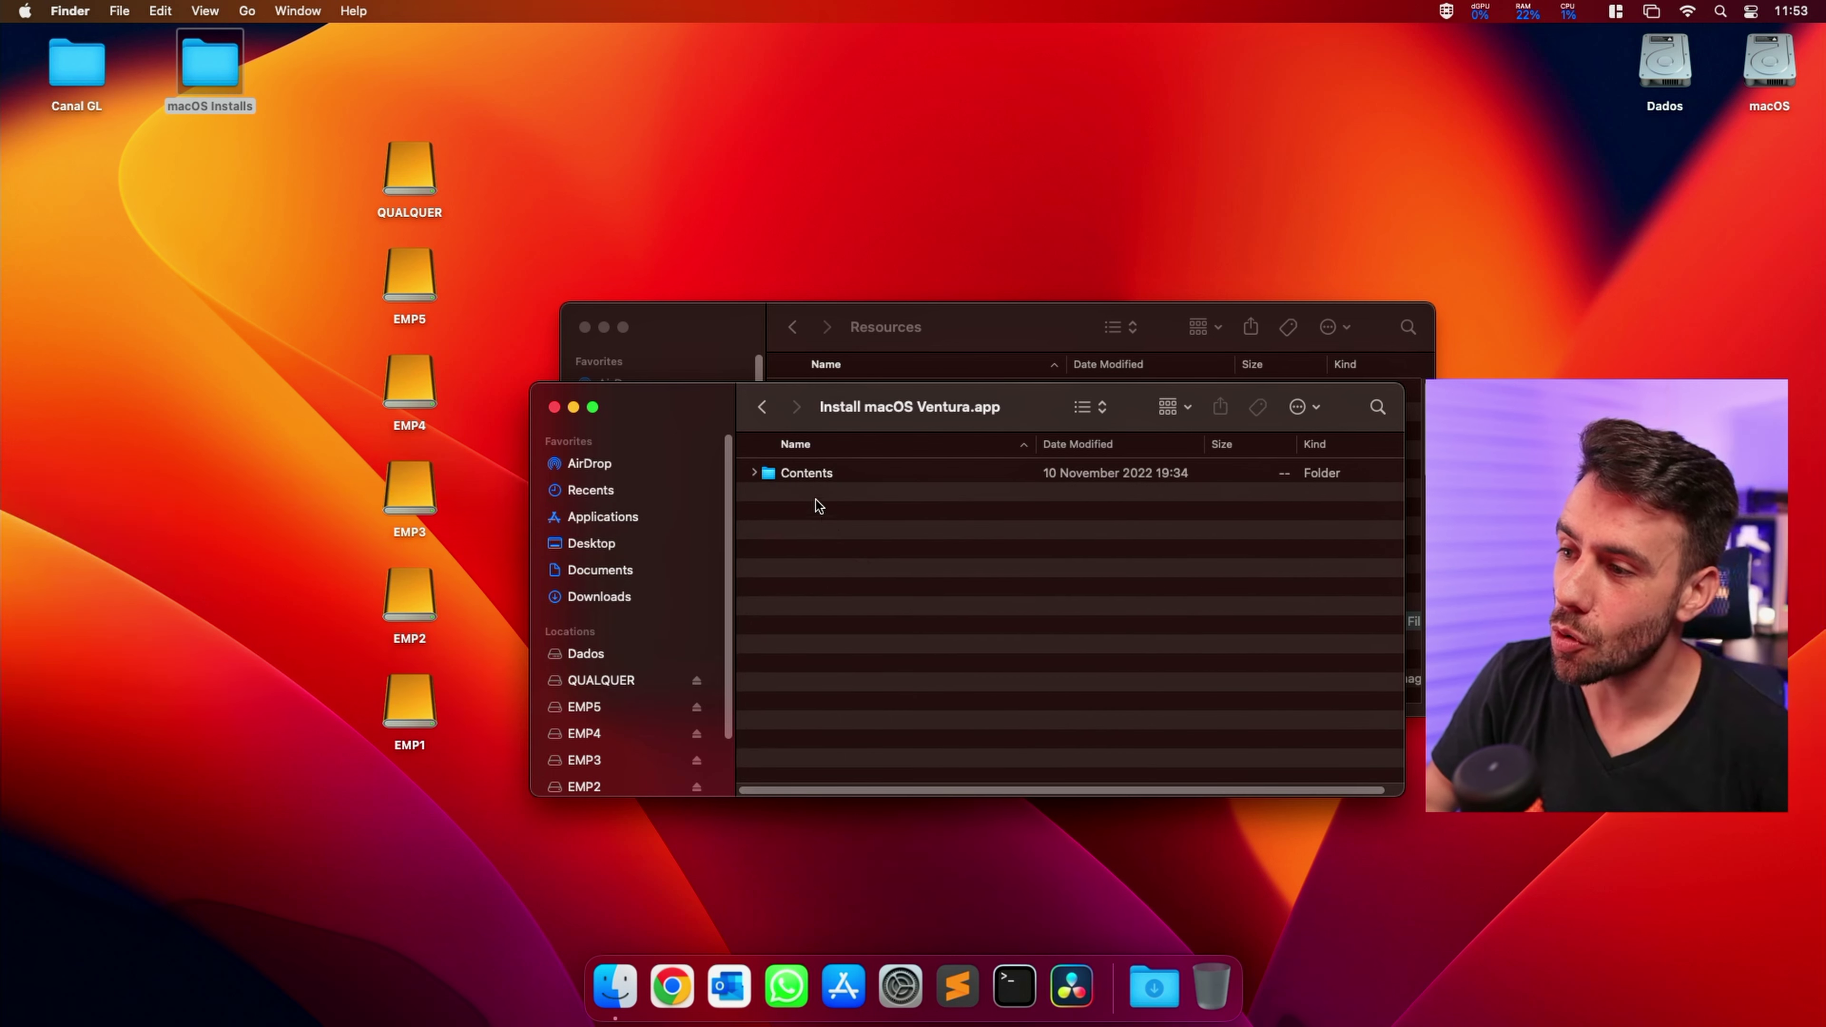
pyautogui.doubleClick(816, 476)
pyautogui.doubleClick(812, 606)
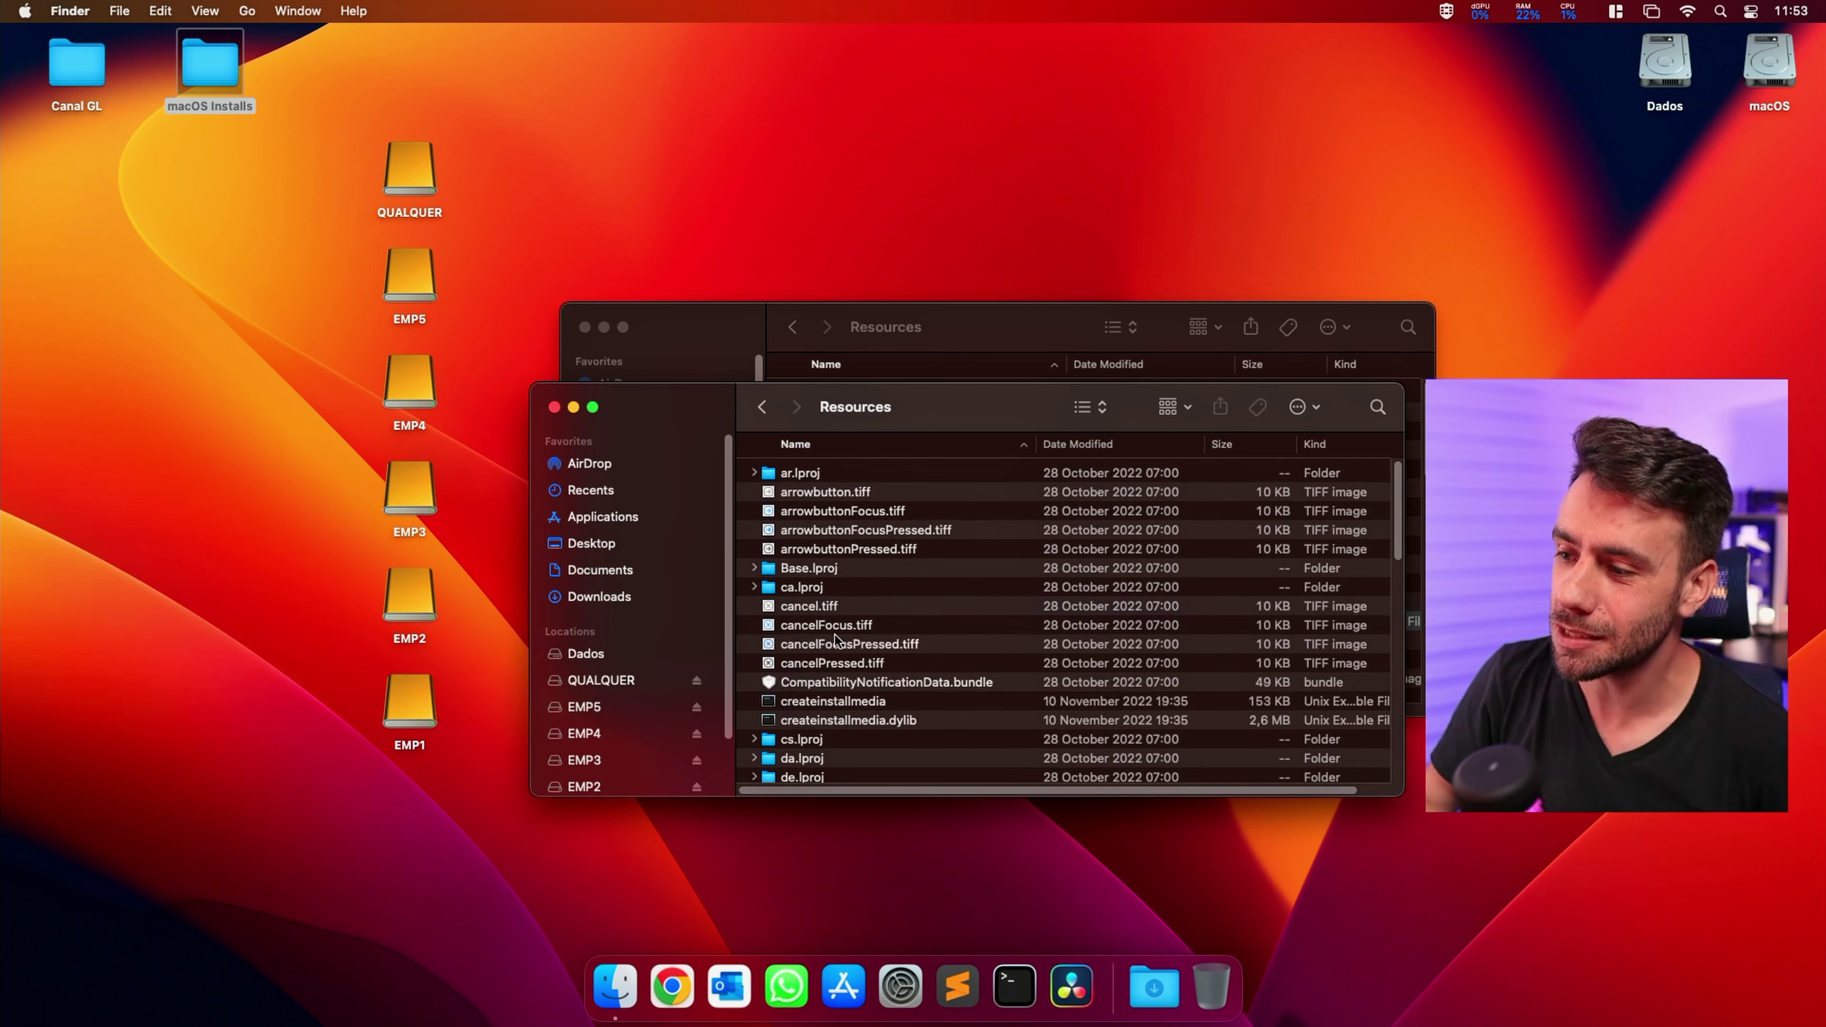
pyautogui.click(839, 700)
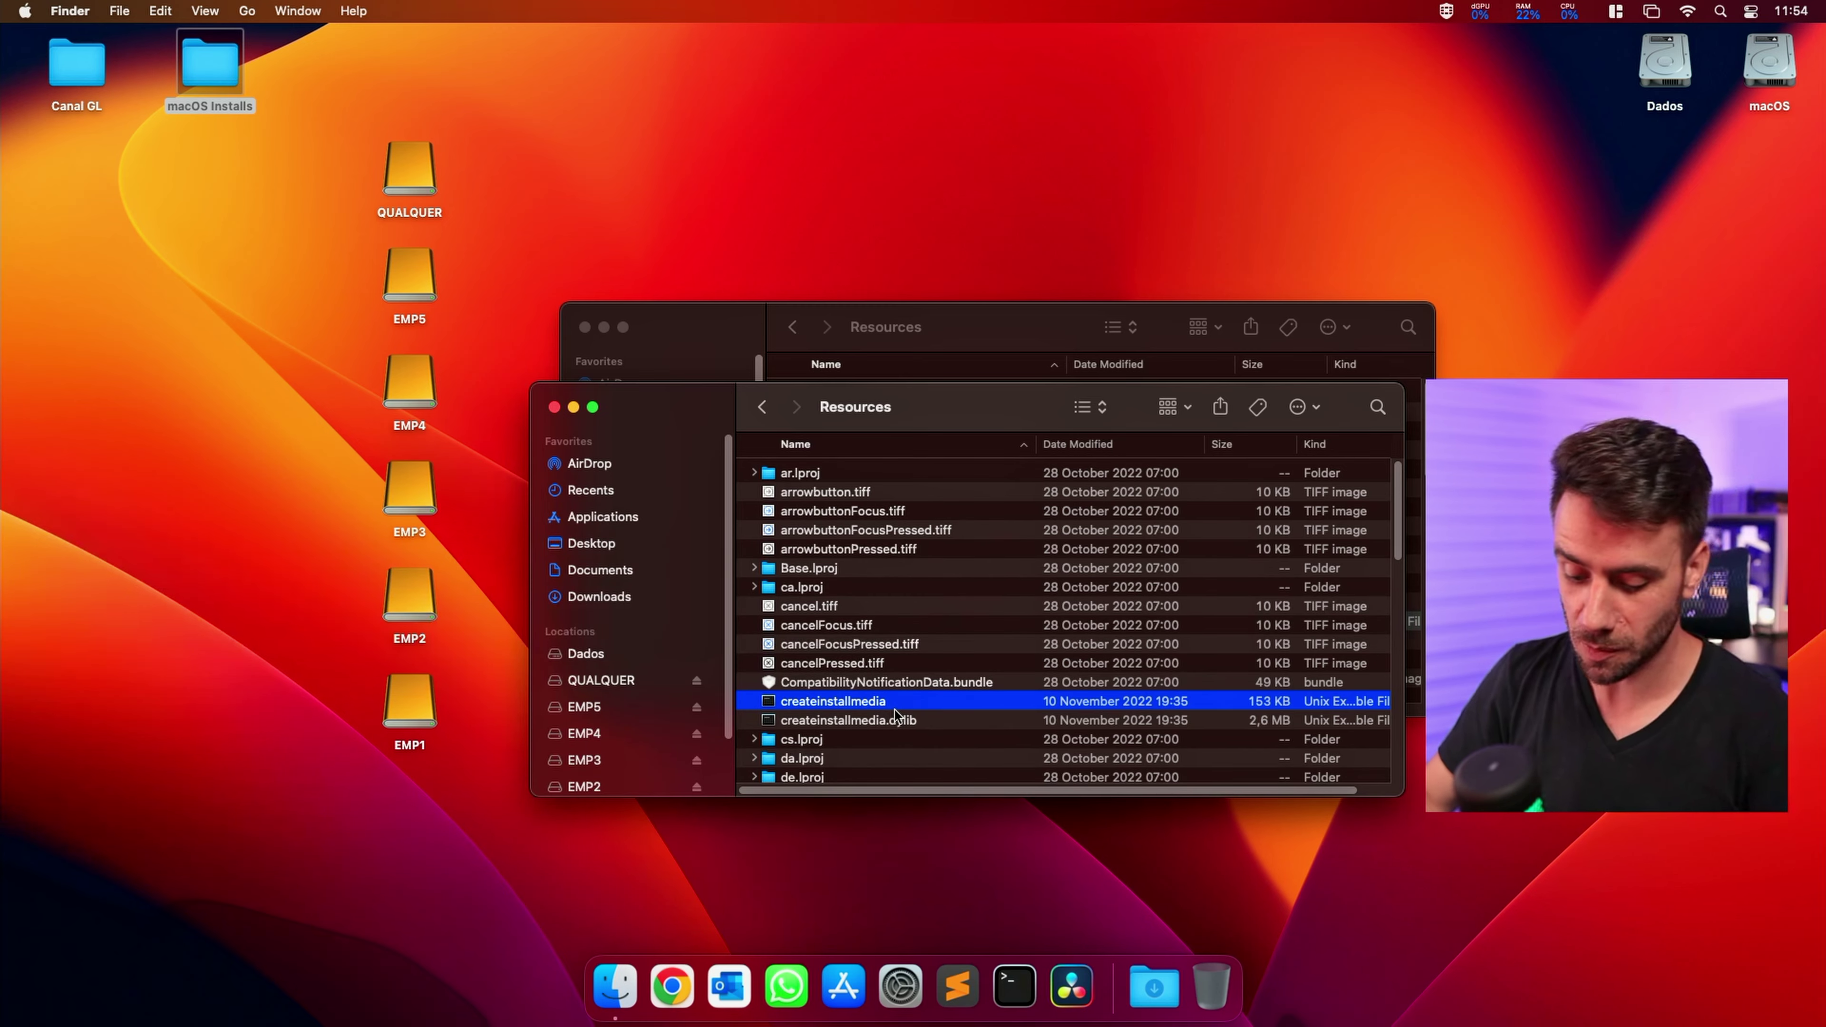
# - Put away the Ventura Resources window and move the Catalina Resources window higher on the desktop
pyautogui.press('super+m')
pyautogui.moveTo(942, 316); pyautogui.dragTo(931, 148)
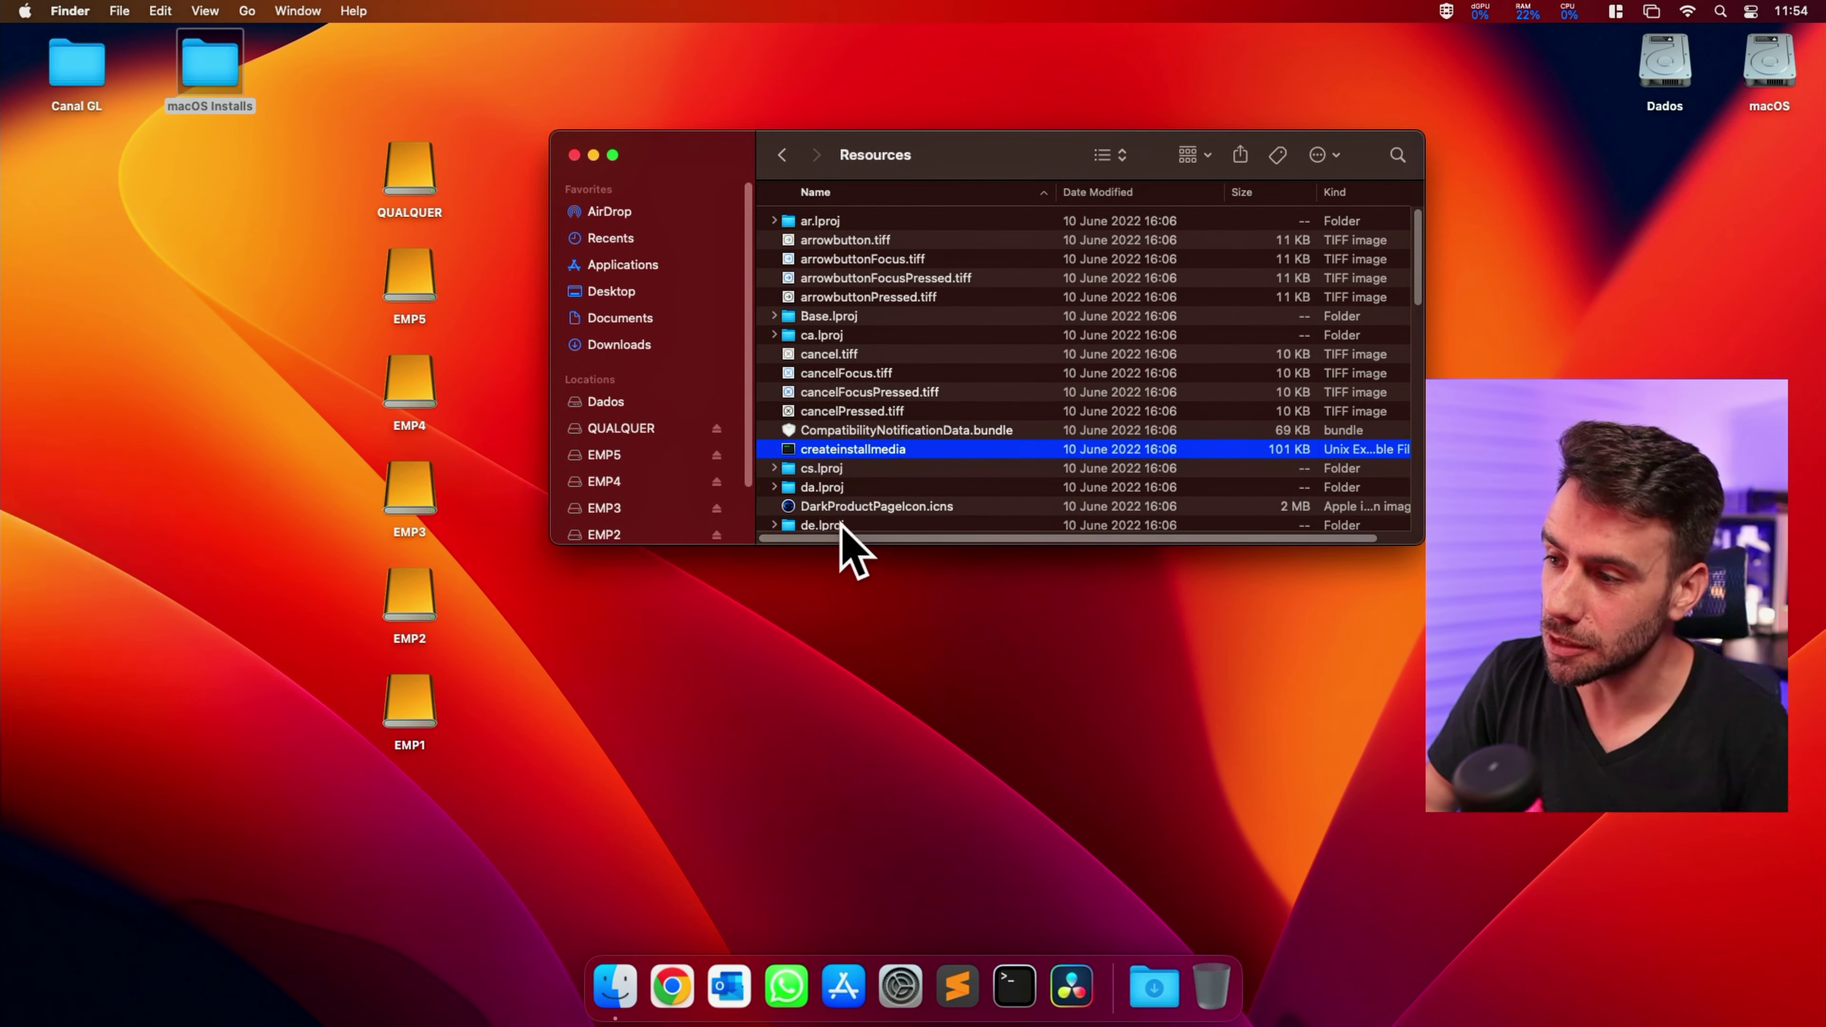
pyautogui.moveTo(978, 155); pyautogui.dragTo(1072, 83)
# - Open Terminal and shrink its window to 121×19, placed so it overlaps less of the Catalina Resources window
pyautogui.press('F4')
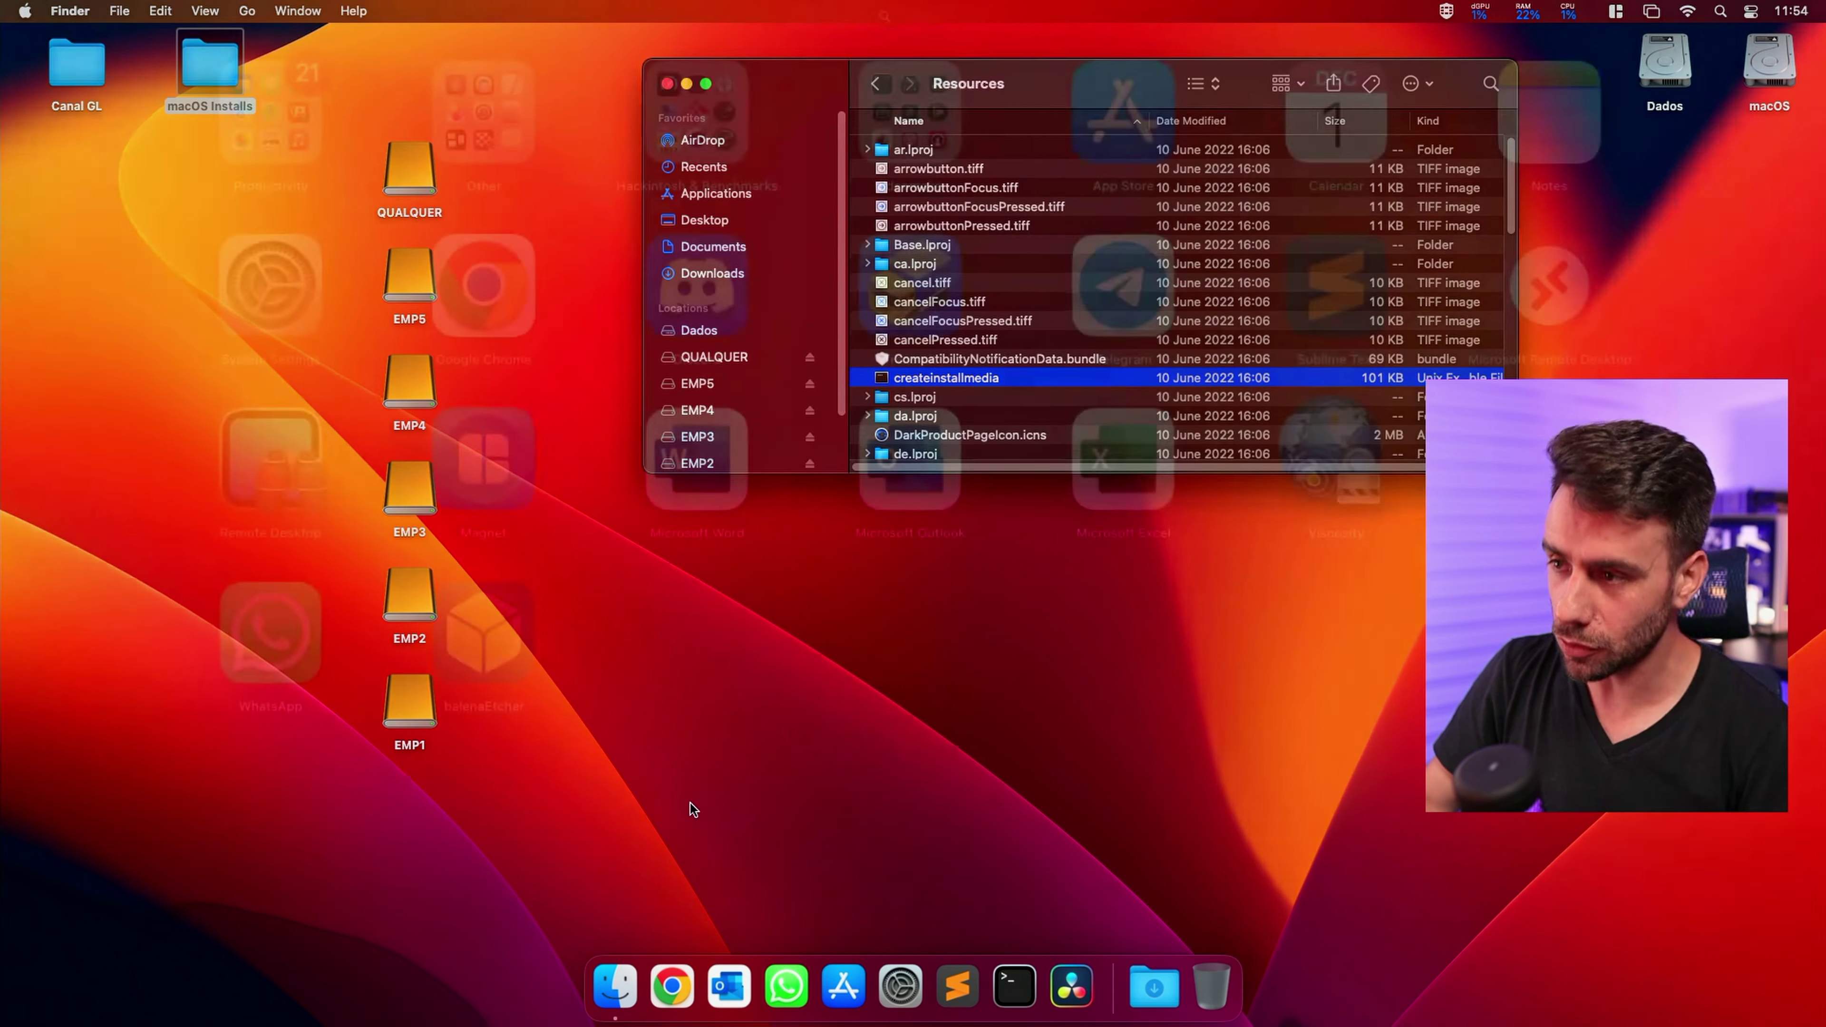
pyautogui.write('termi')
pyautogui.press('Return')
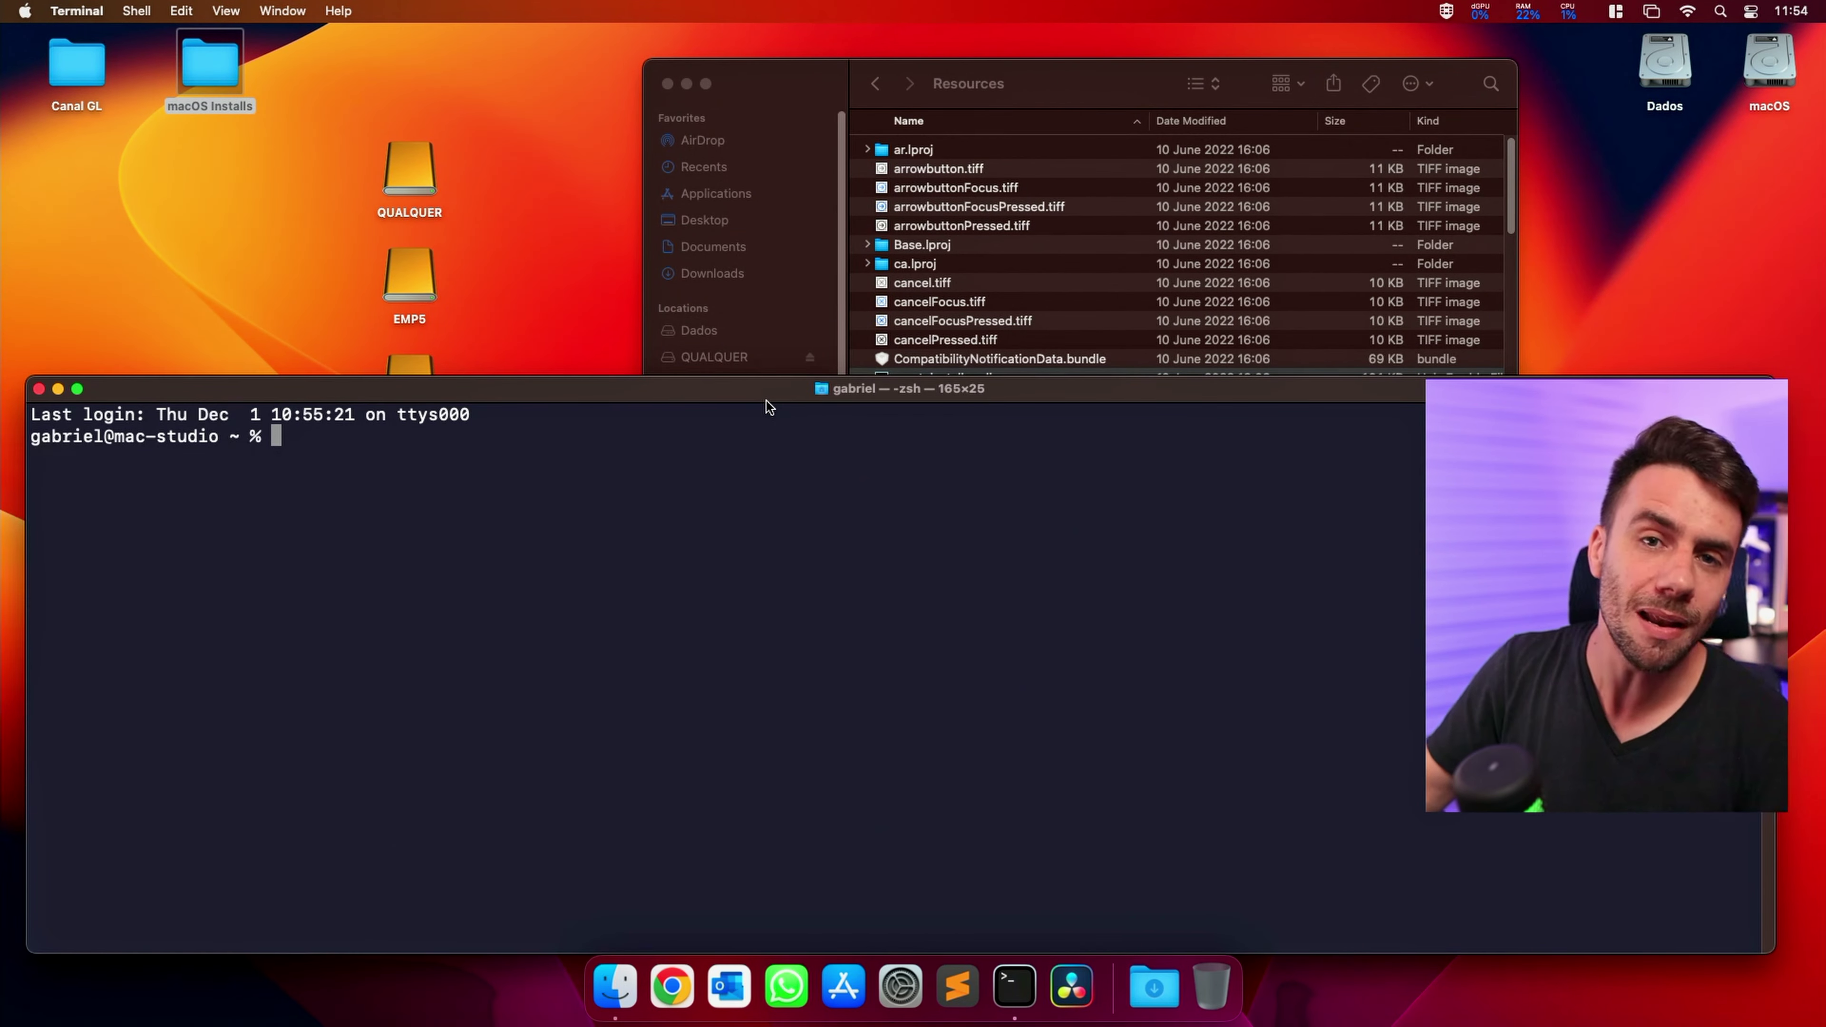
pyautogui.moveTo(31, 377); pyautogui.dragTo(488, 511)
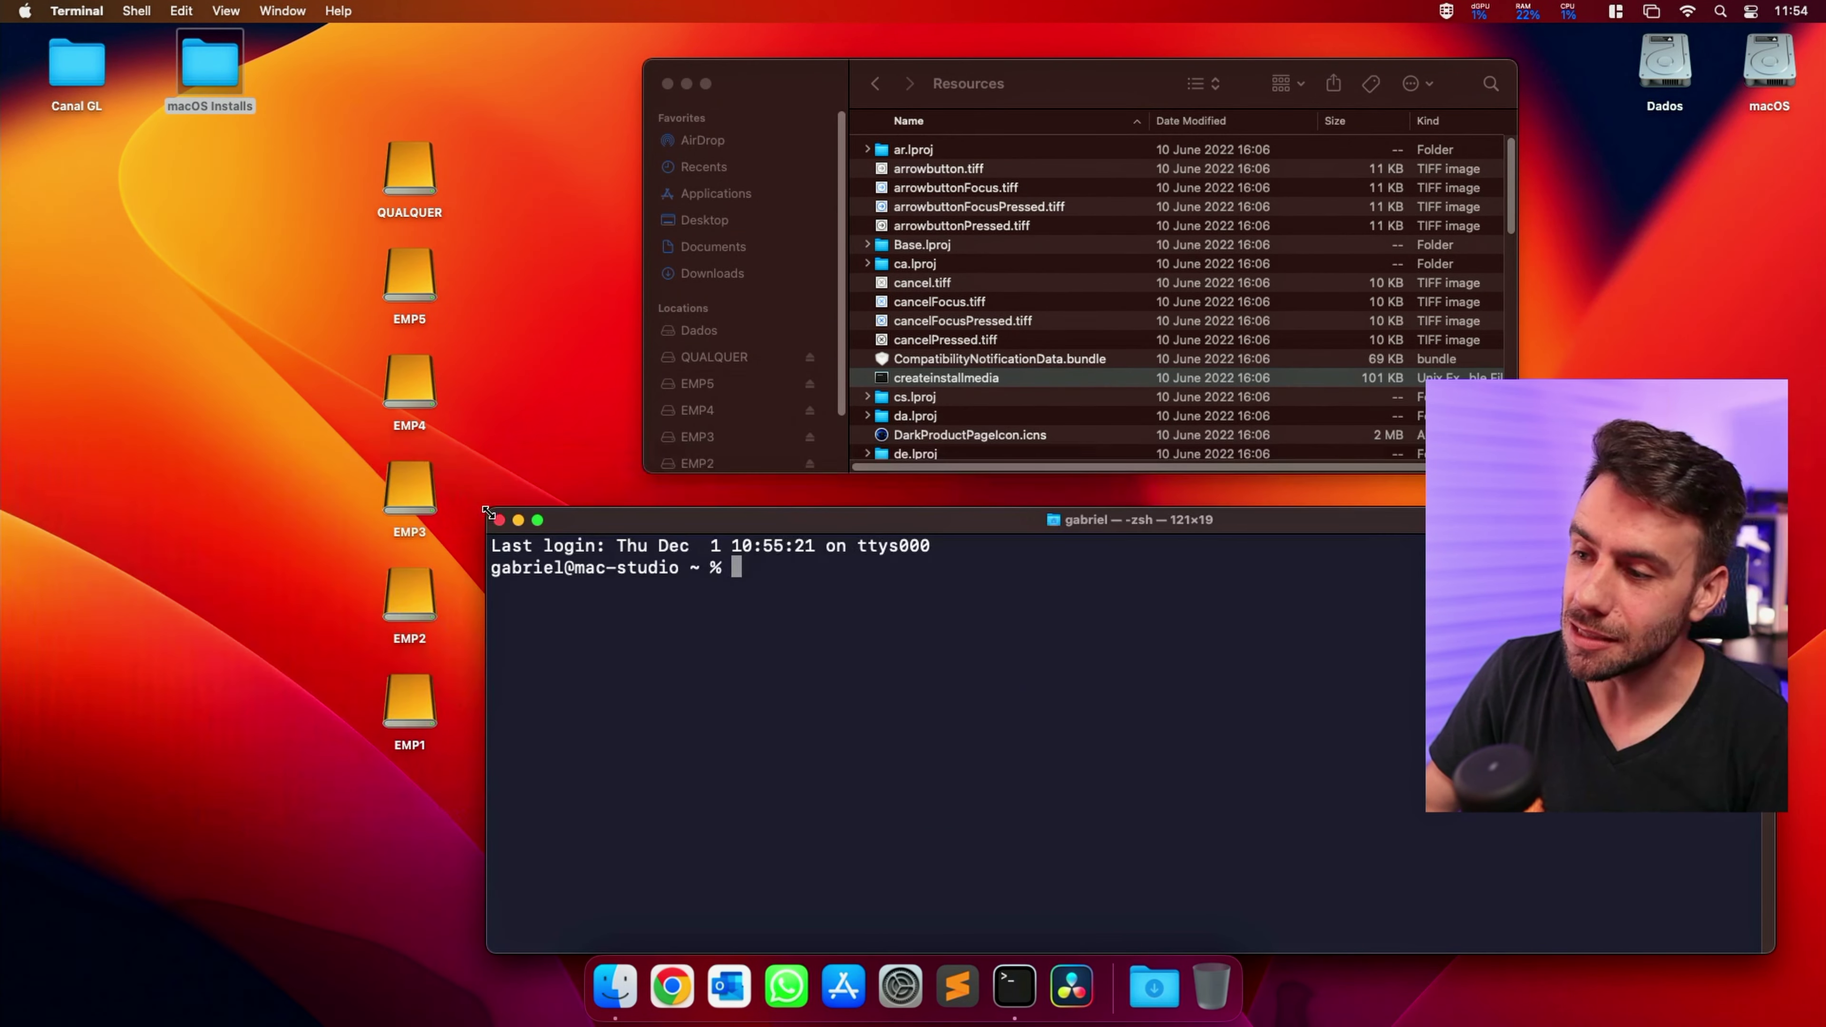
pyautogui.moveTo(719, 523); pyautogui.dragTo(331, 389)
# - Start a root shell with sudo su - and enter the account password
pyautogui.write('sud')
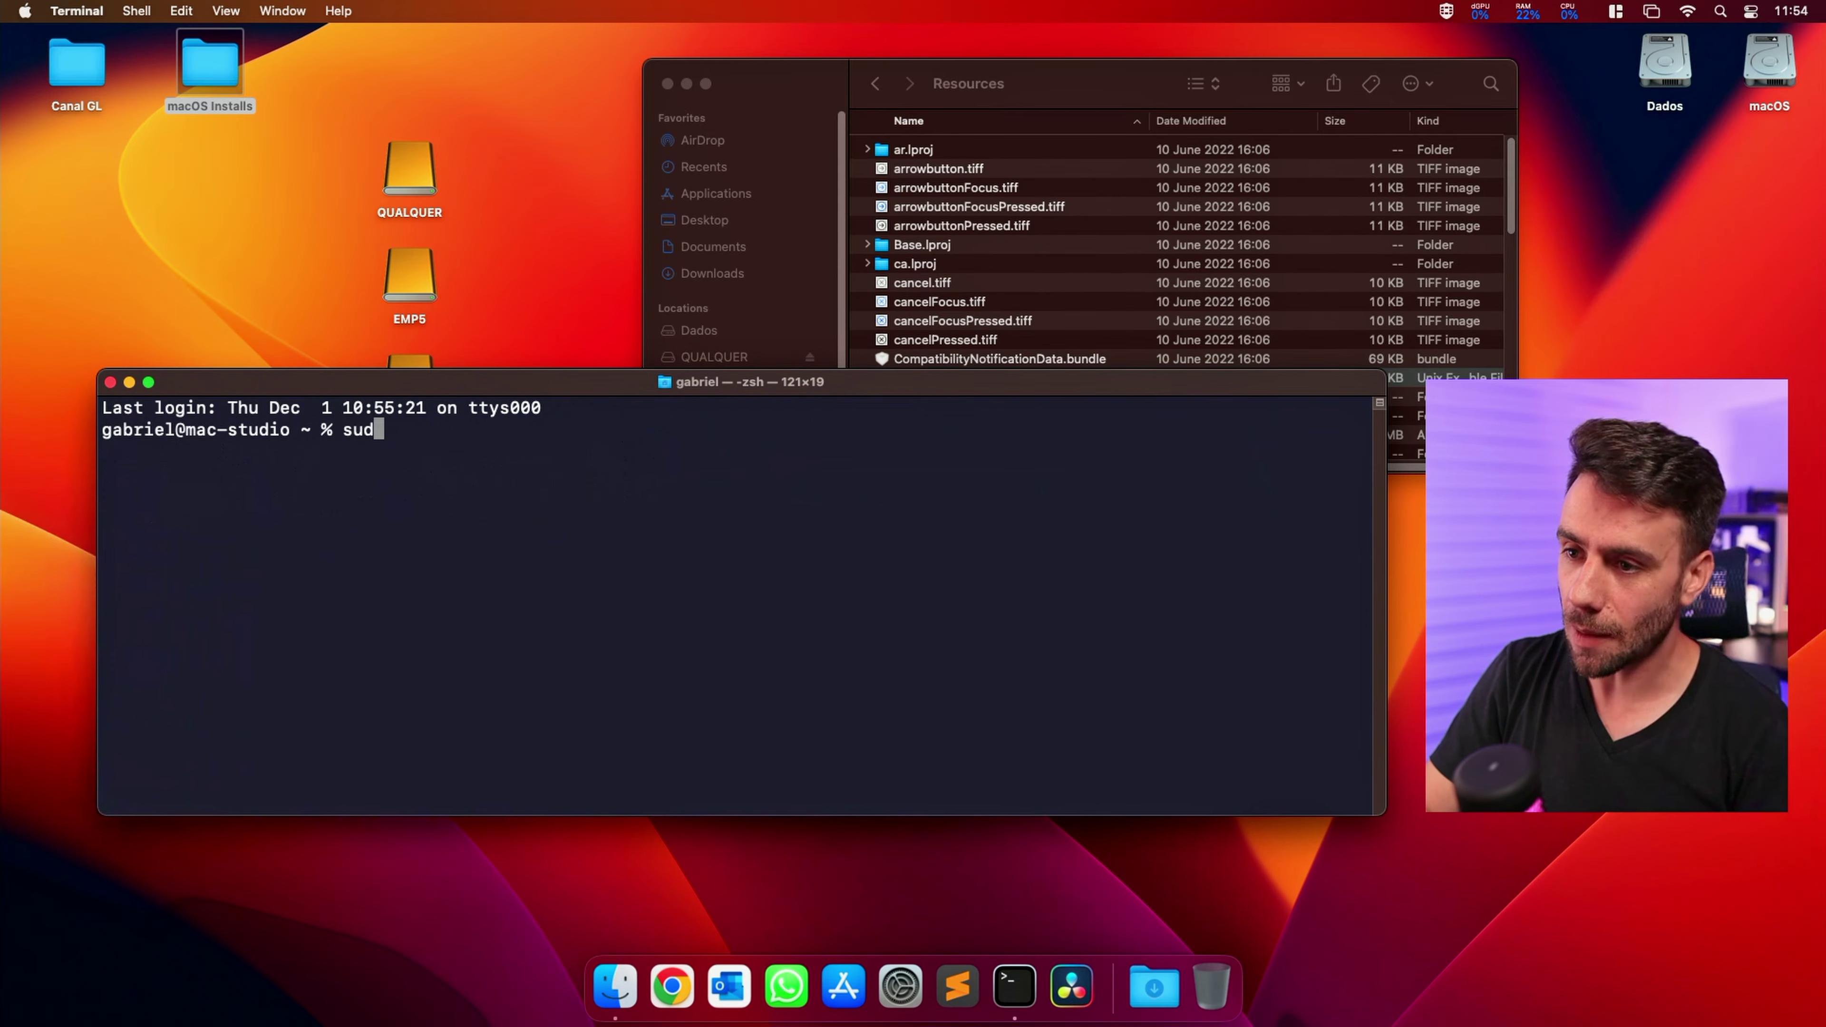
pyautogui.write('ov su -')
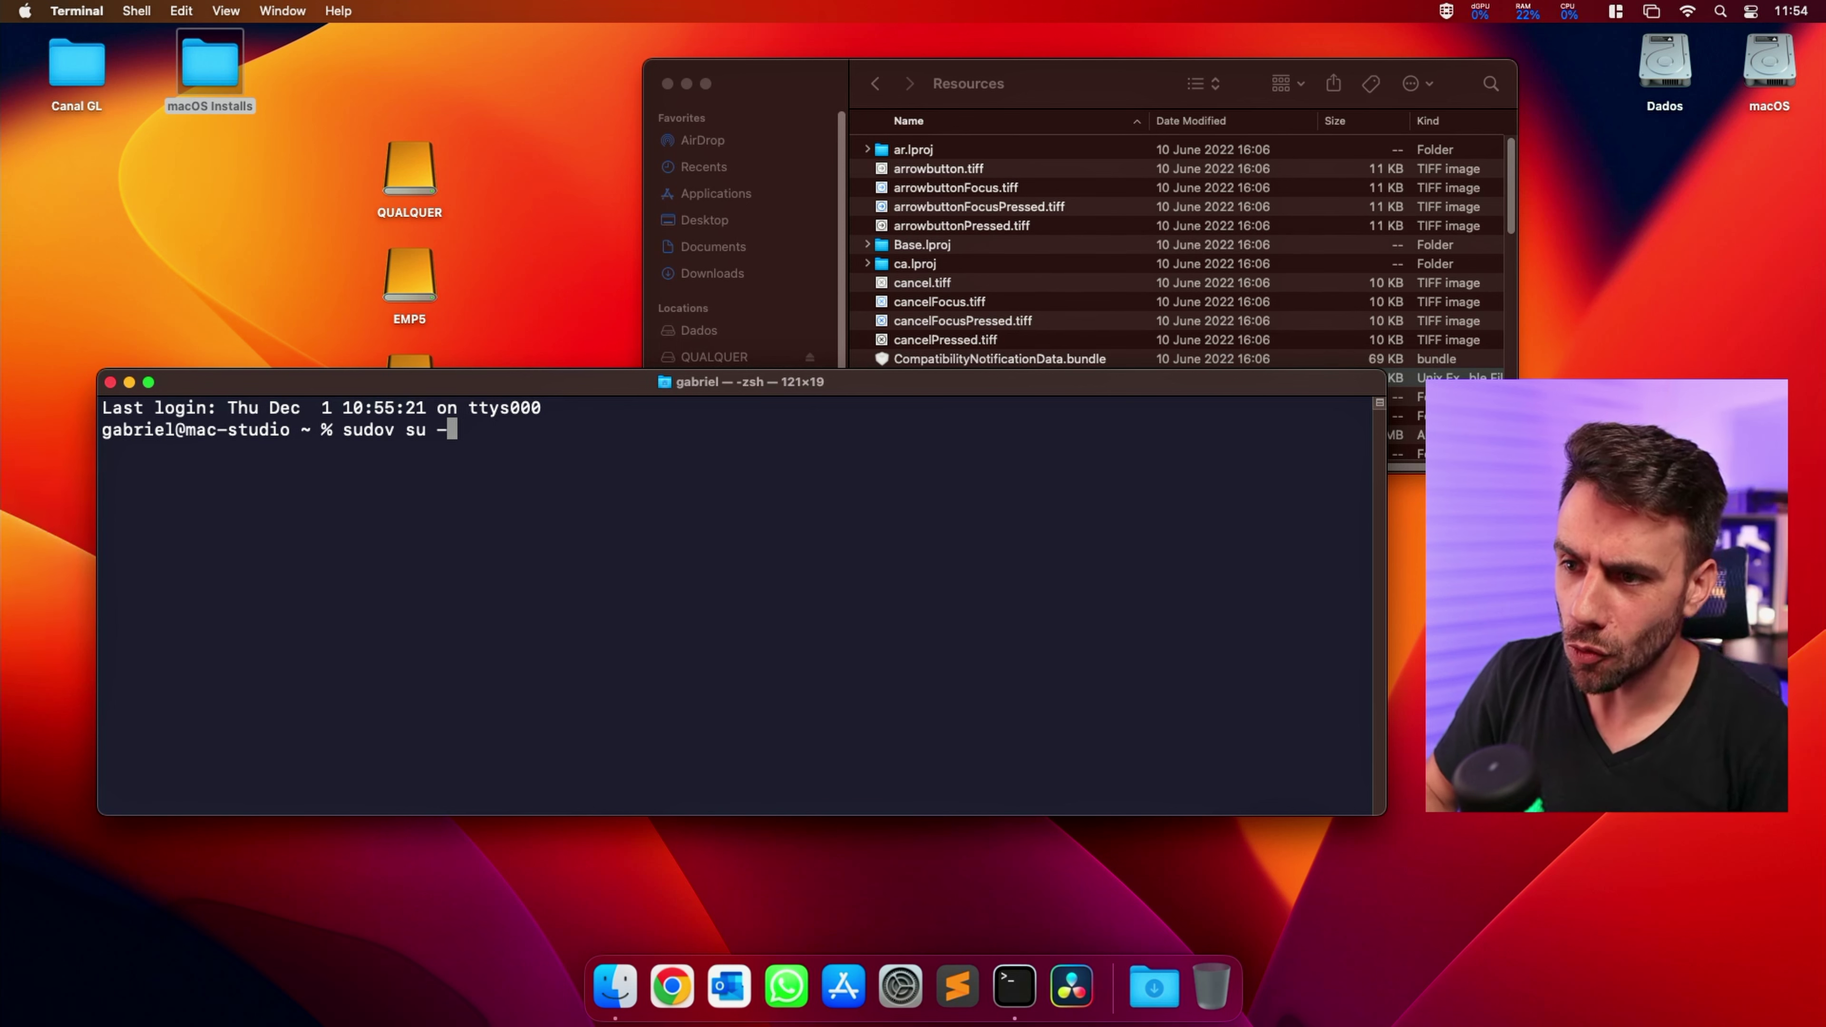
pyautogui.press('Left')
pyautogui.press('Left')
pyautogui.press('Left')
pyautogui.press('Left')
pyautogui.press('Left')
pyautogui.press('BackSpace')
pyautogui.press('Return')
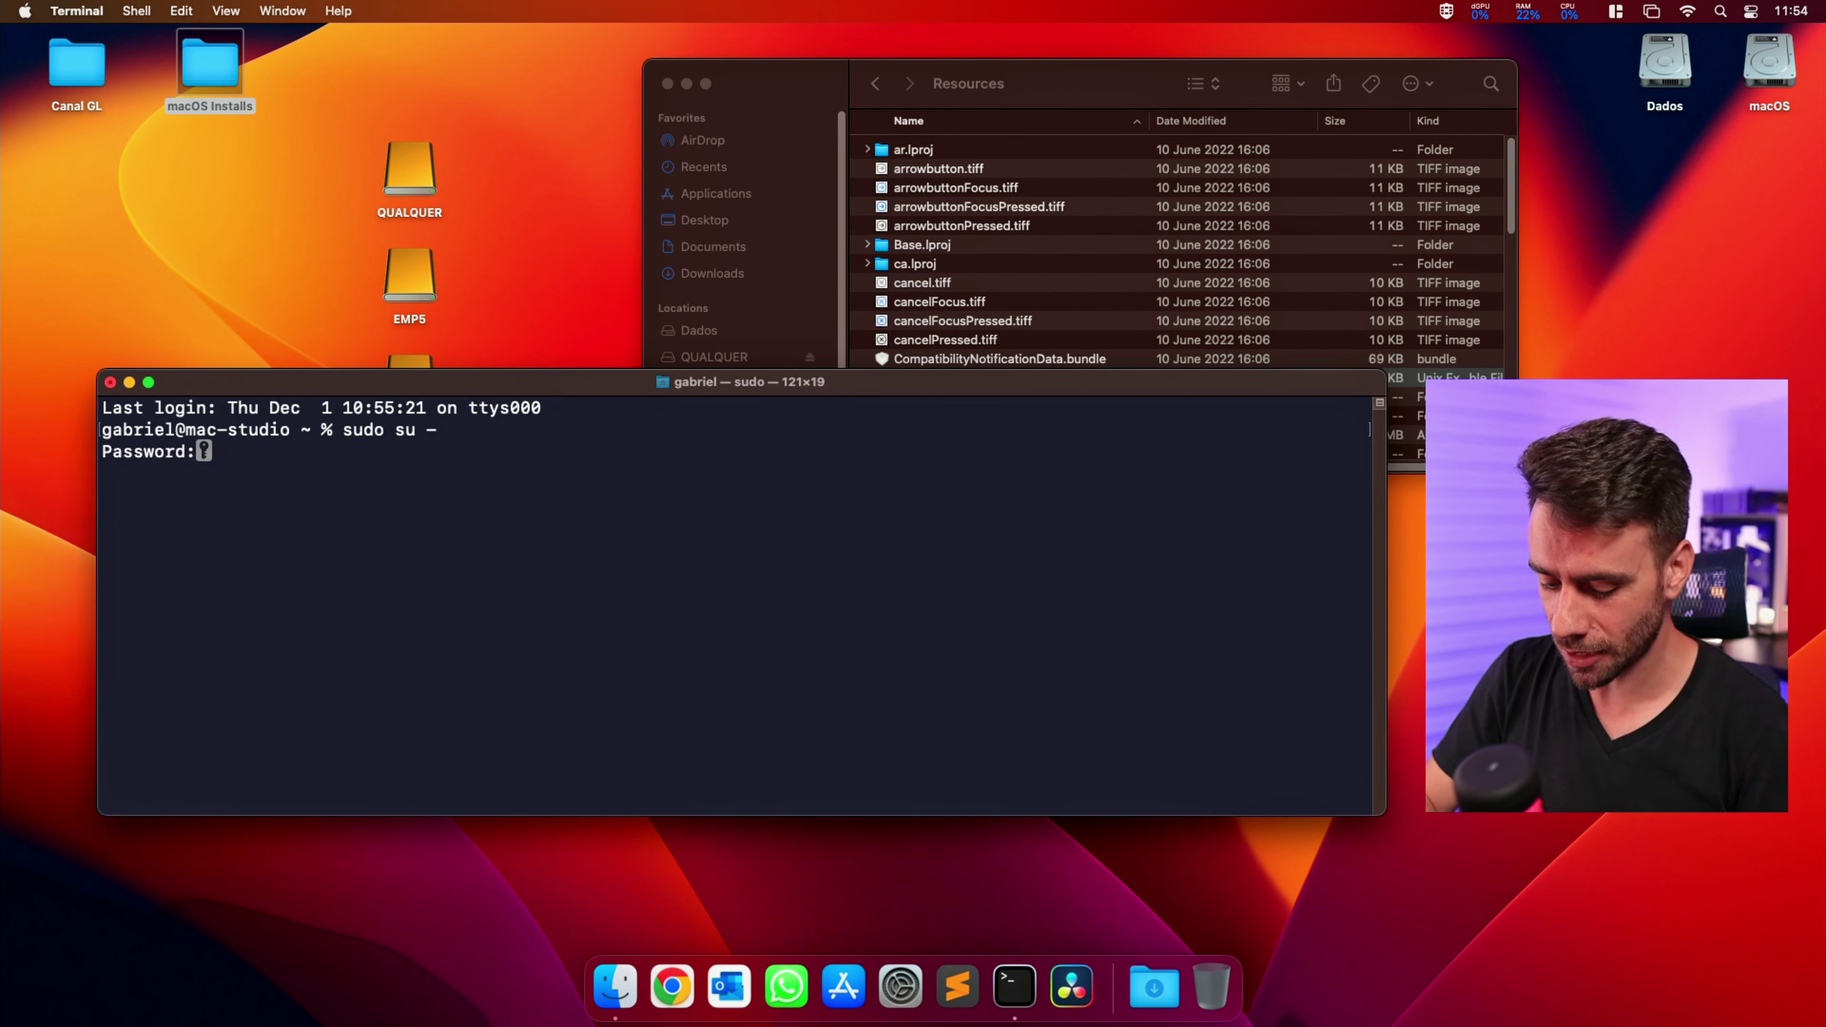
pyautogui.press('Return')
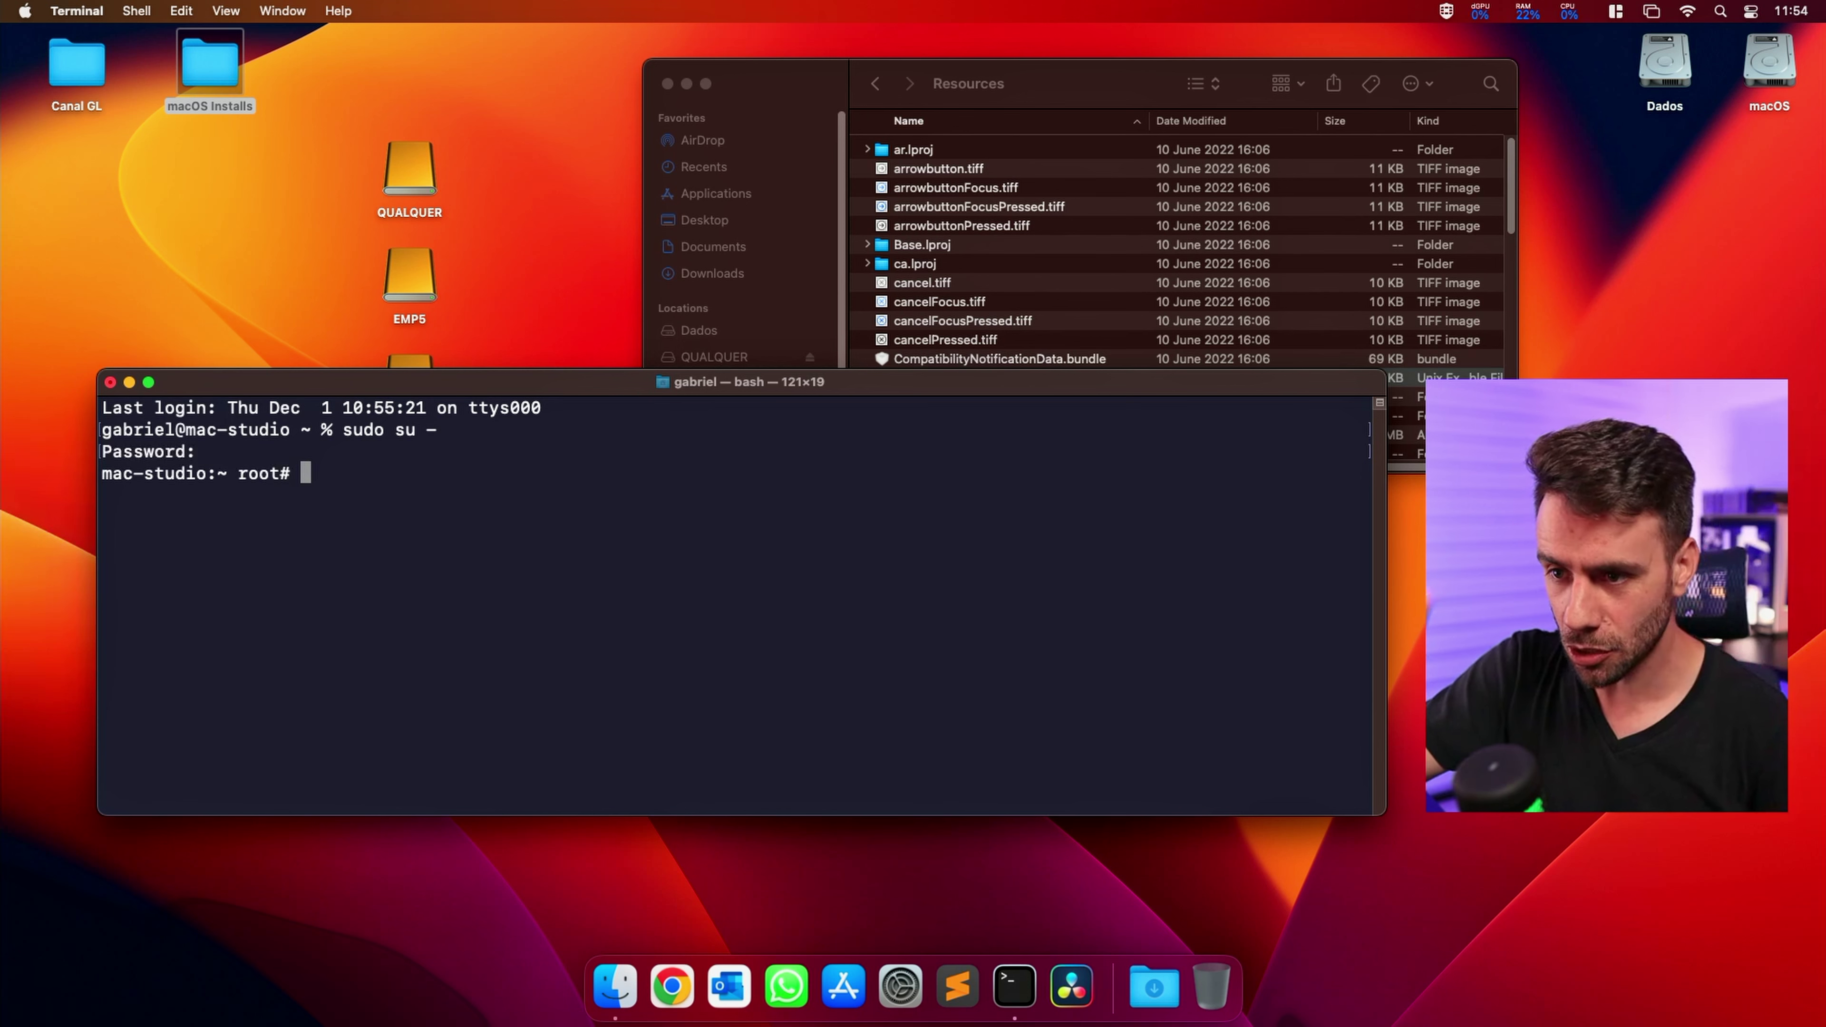
pyautogui.moveTo(535, 382); pyautogui.dragTo(528, 390)
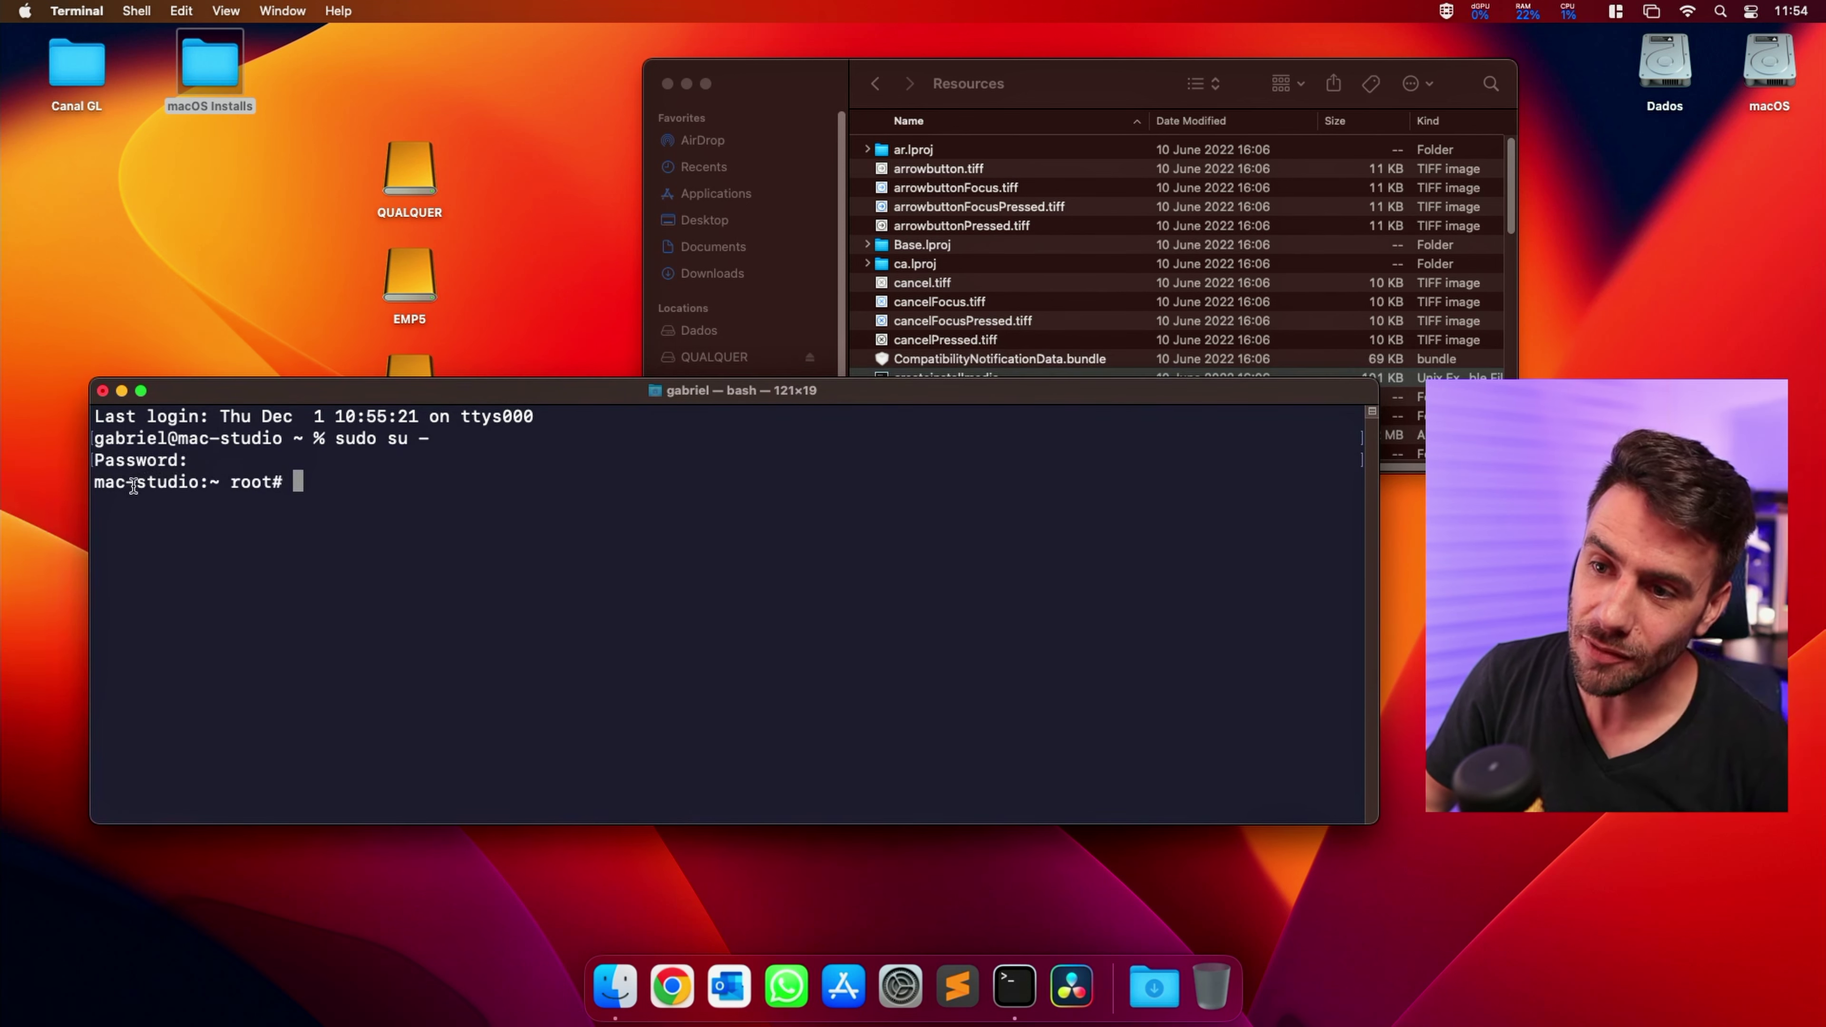
pyautogui.moveTo(230, 481); pyautogui.dragTo(283, 482)
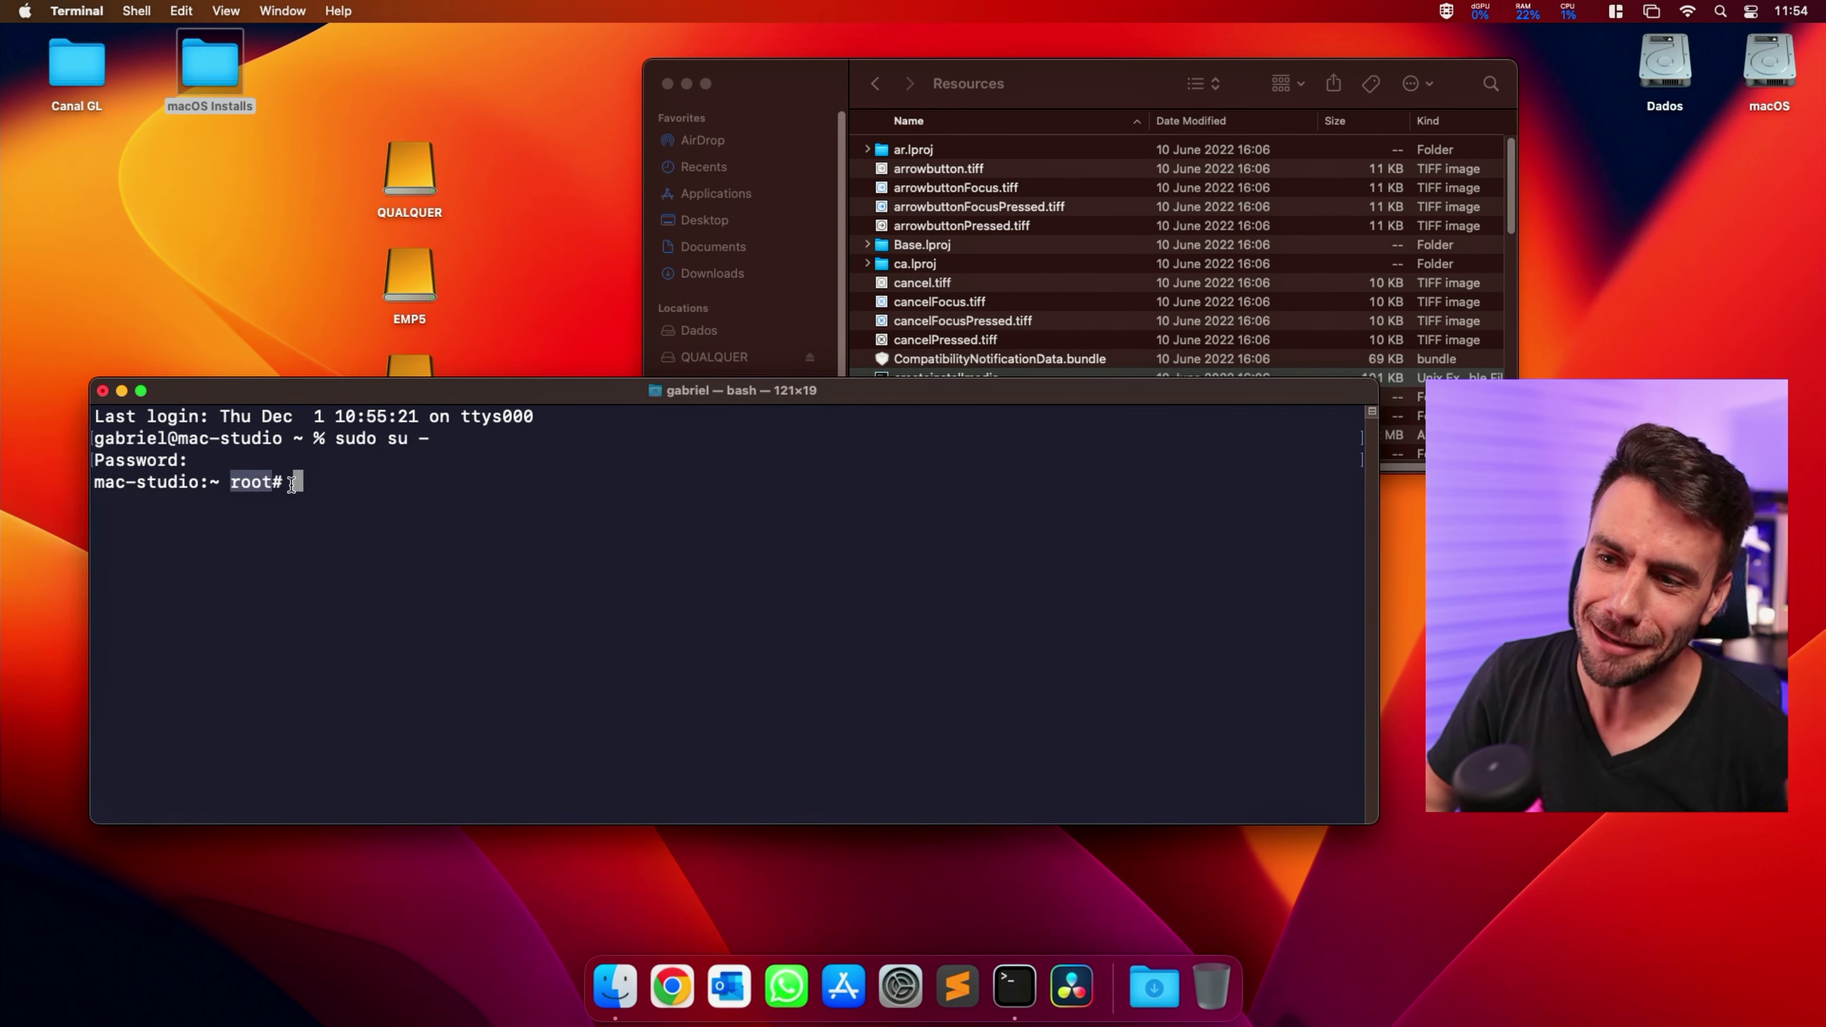
pyautogui.click(280, 487)
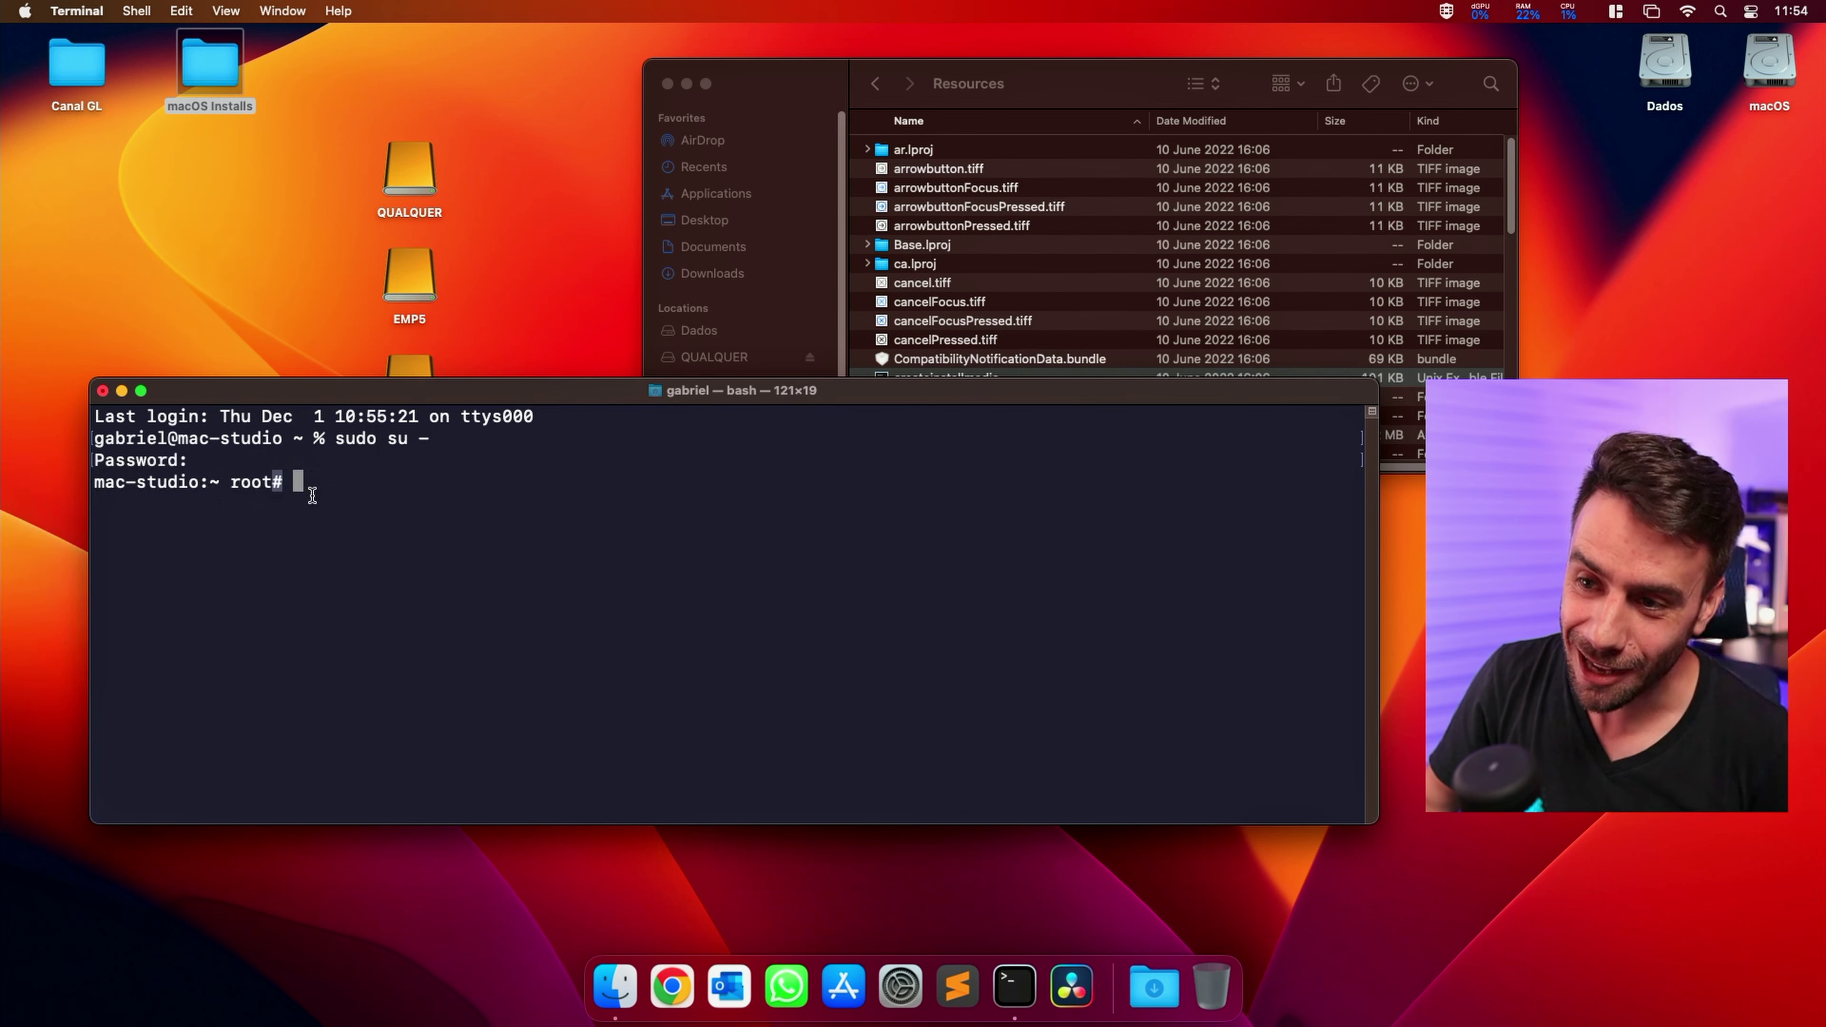
pyautogui.moveTo(334, 439); pyautogui.dragTo(431, 442)
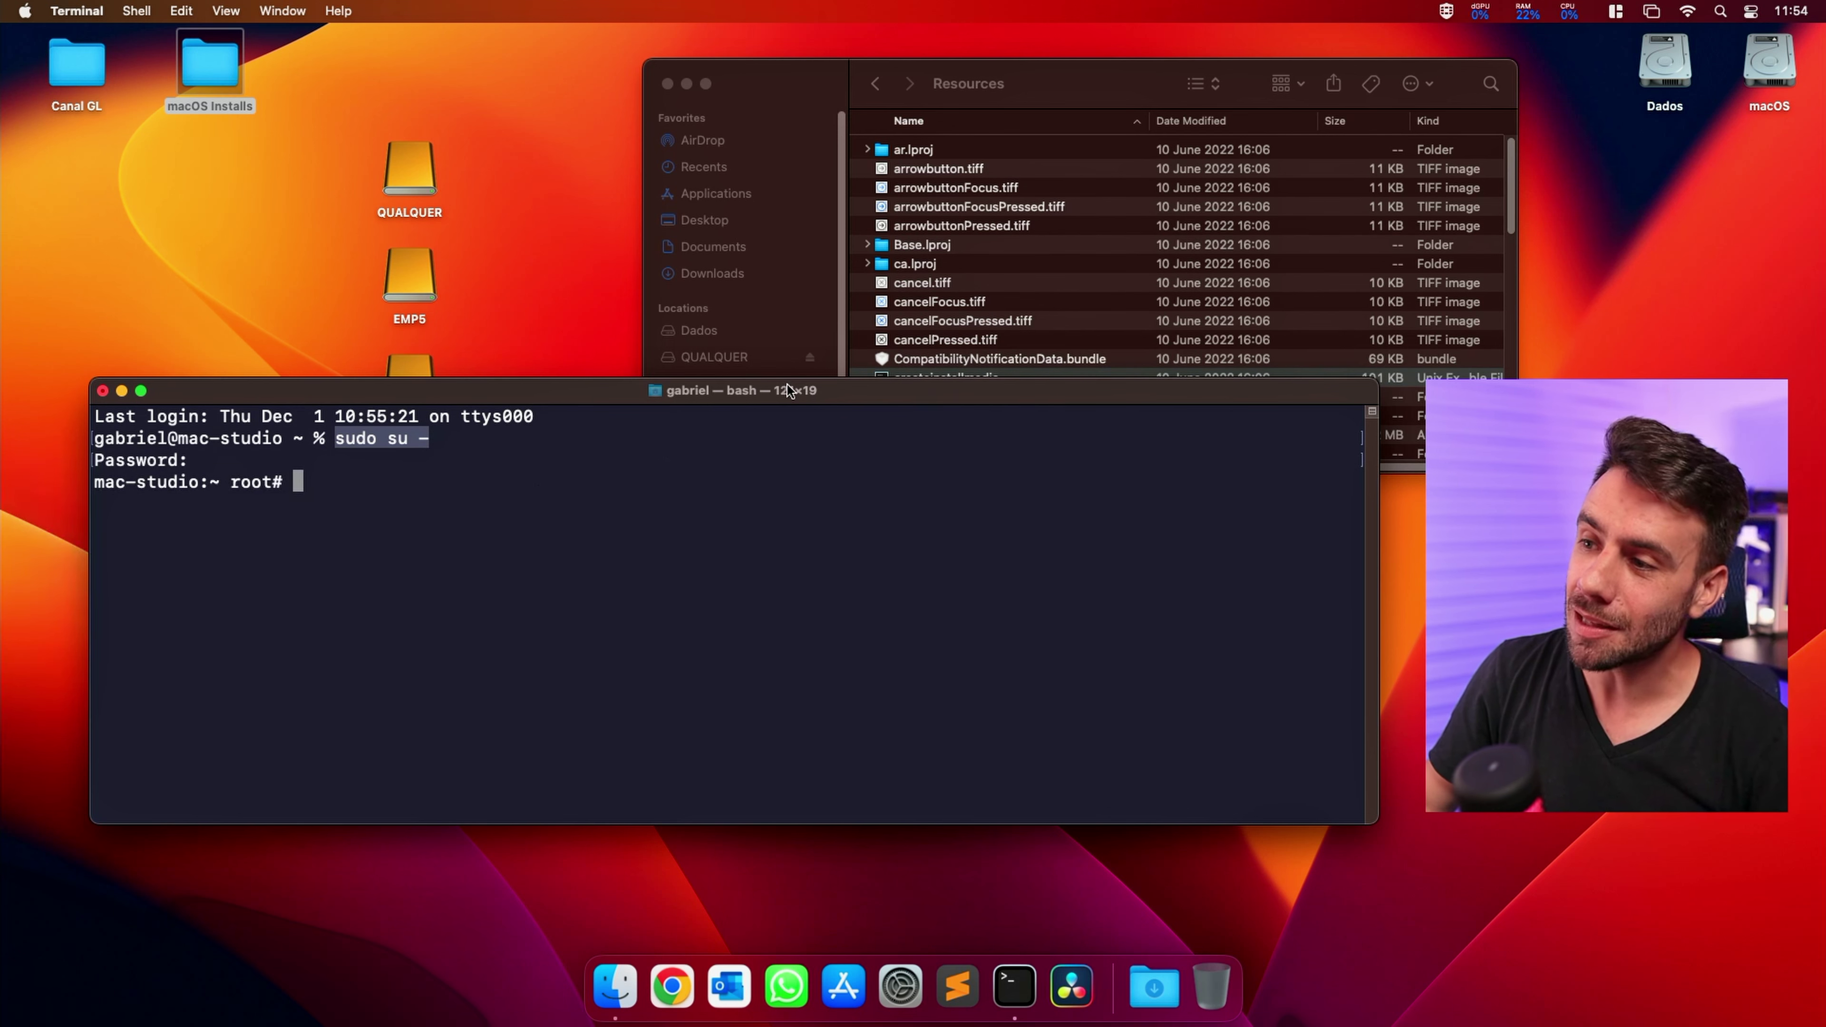
# - Arrange the Finder and Terminal windows and insert the path of Catalina's createinstallmedia file at the root prompt
pyautogui.moveTo(1087, 68); pyautogui.dragTo(1158, 46)
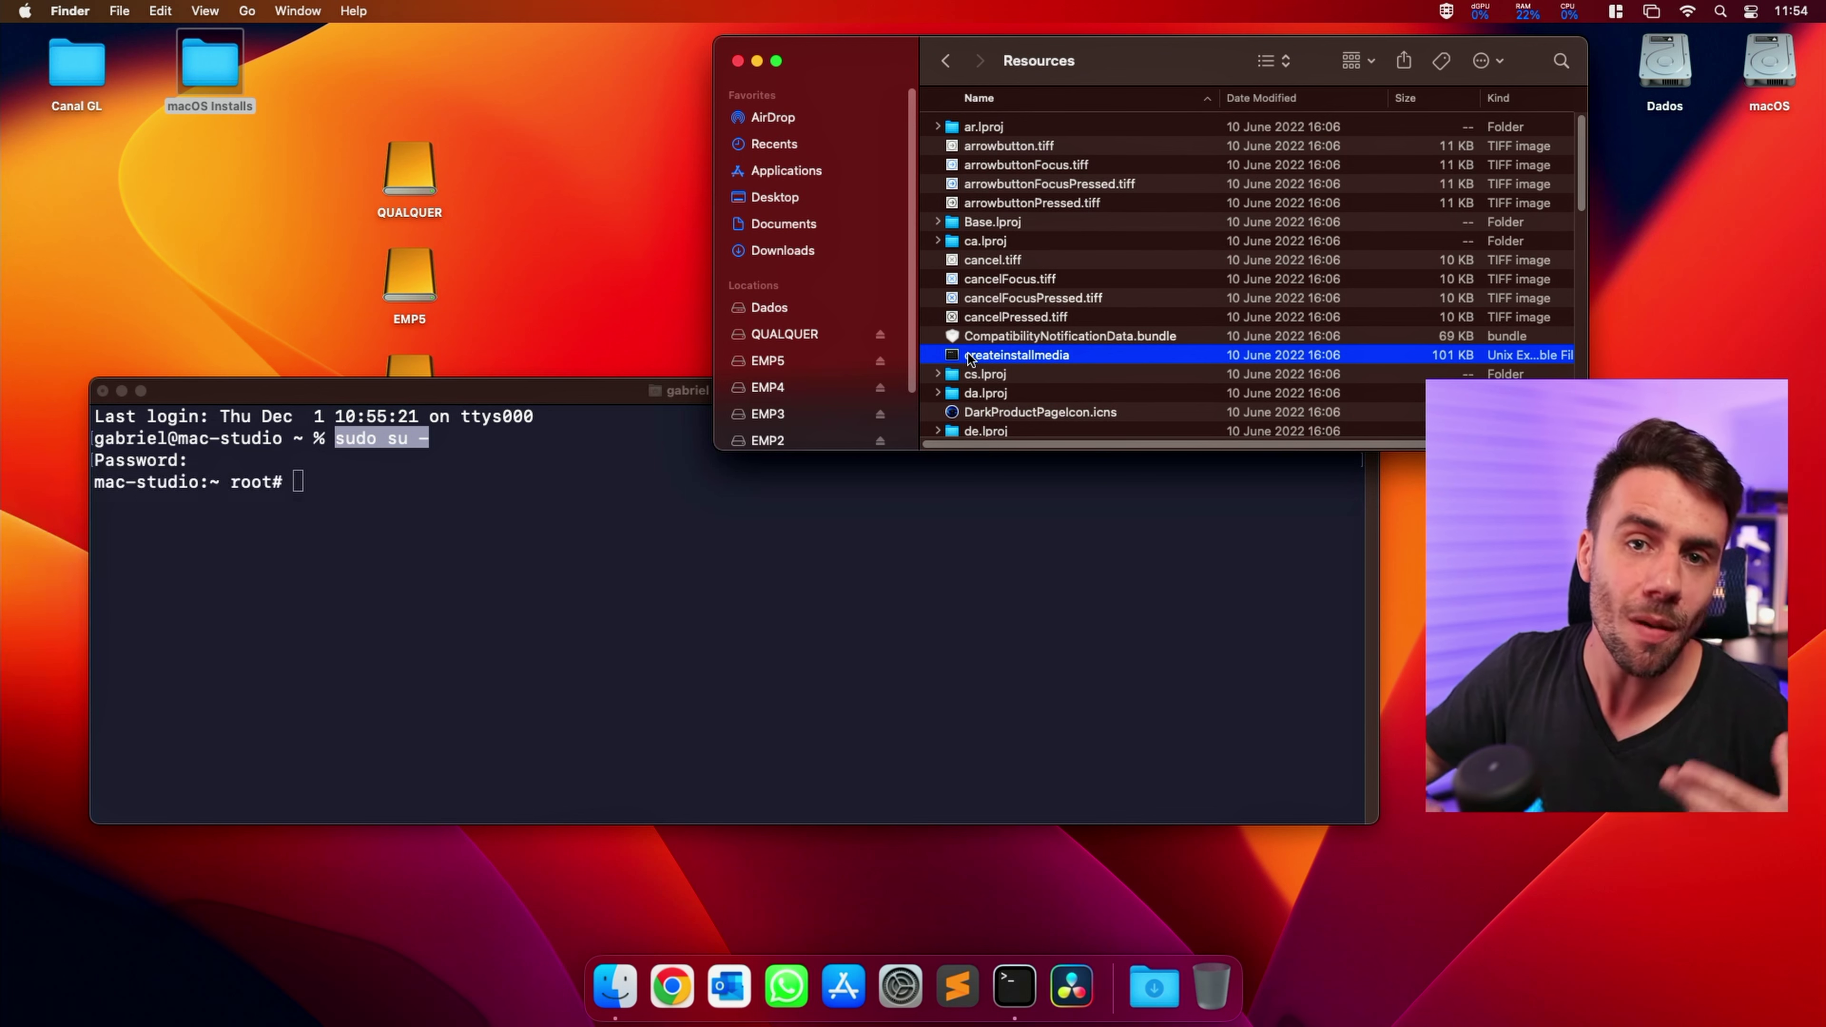
pyautogui.moveTo(547, 394); pyautogui.dragTo(519, 453)
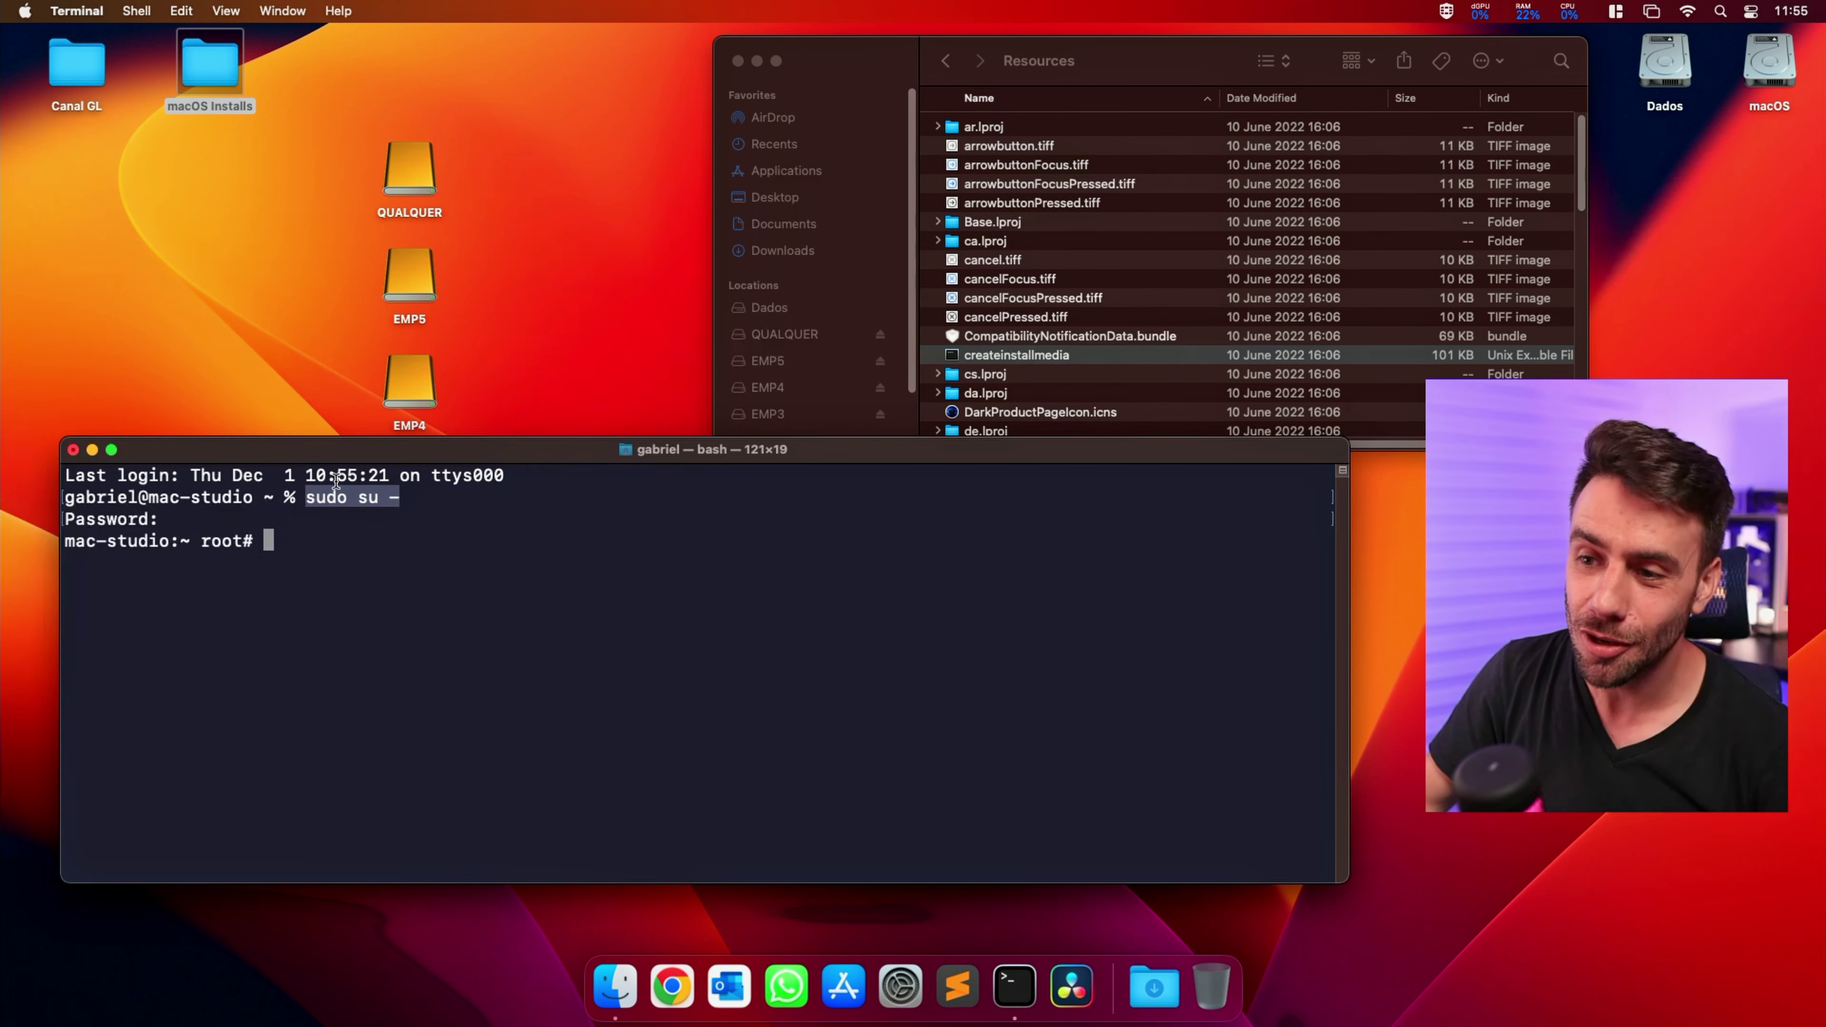
pyautogui.moveTo(1029, 357); pyautogui.dragTo(400, 596)
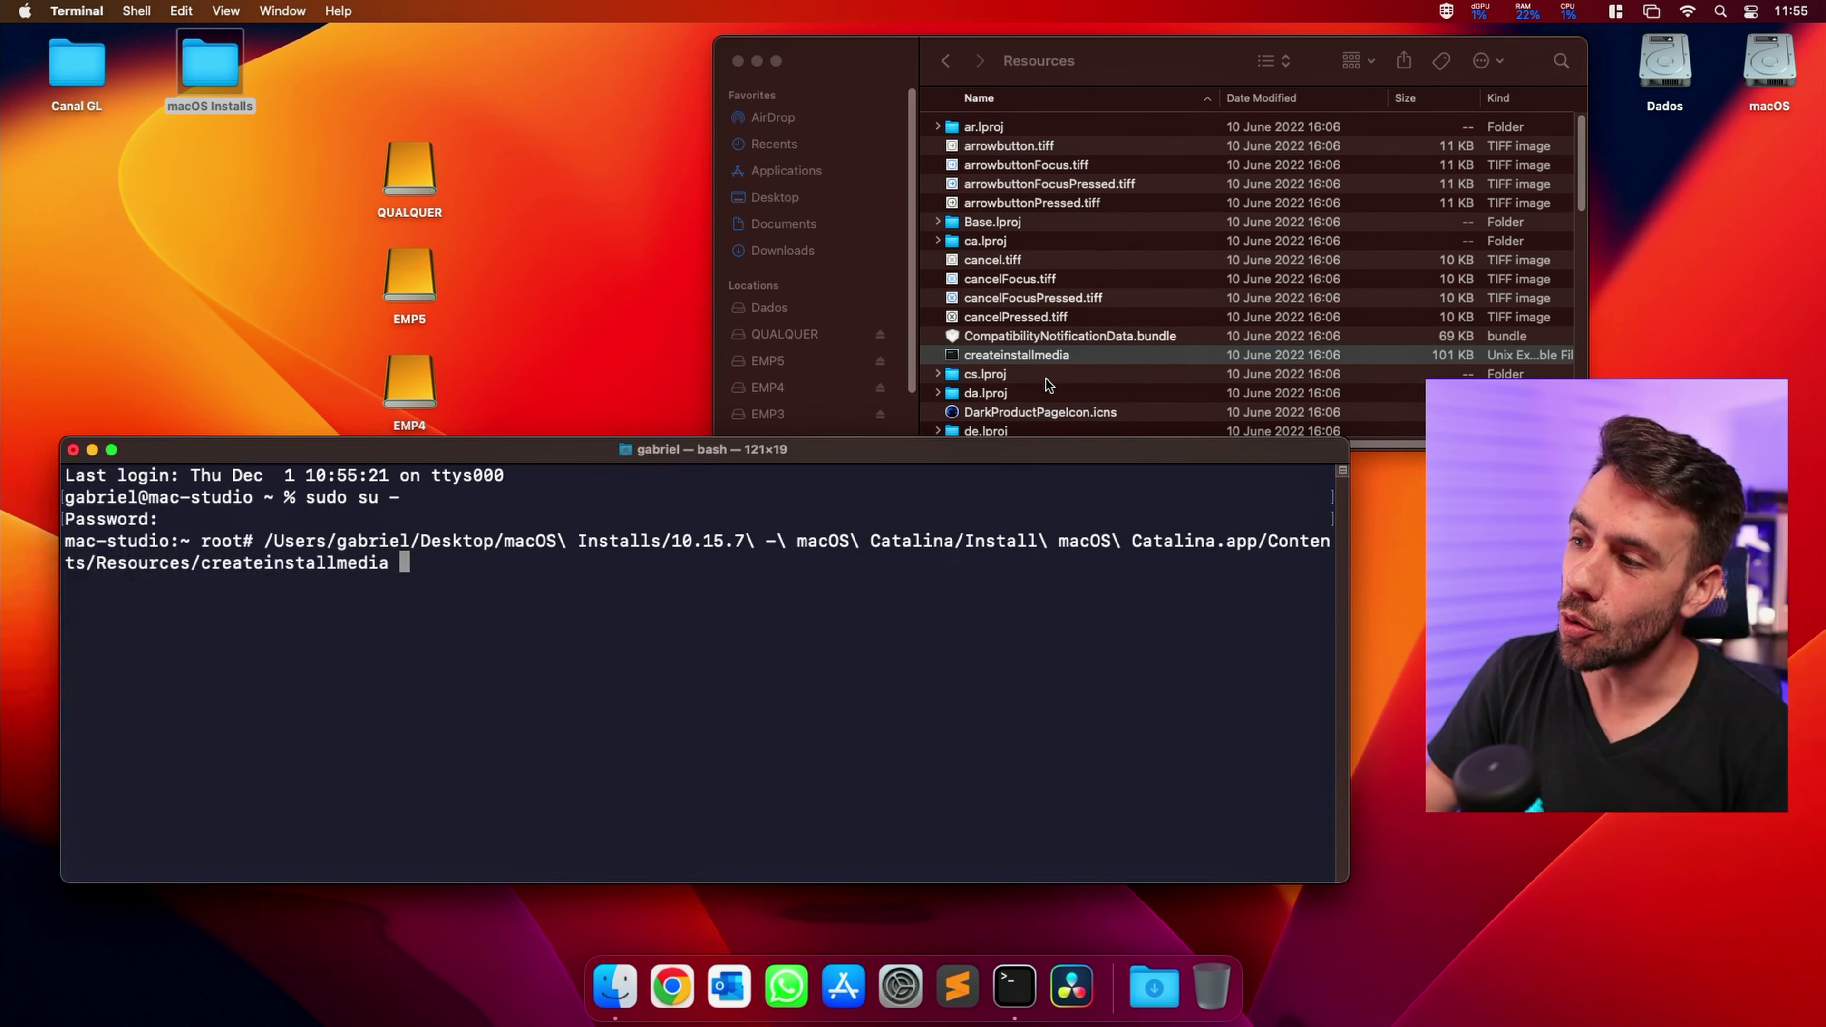
pyautogui.moveTo(264, 541); pyautogui.dragTo(392, 563)
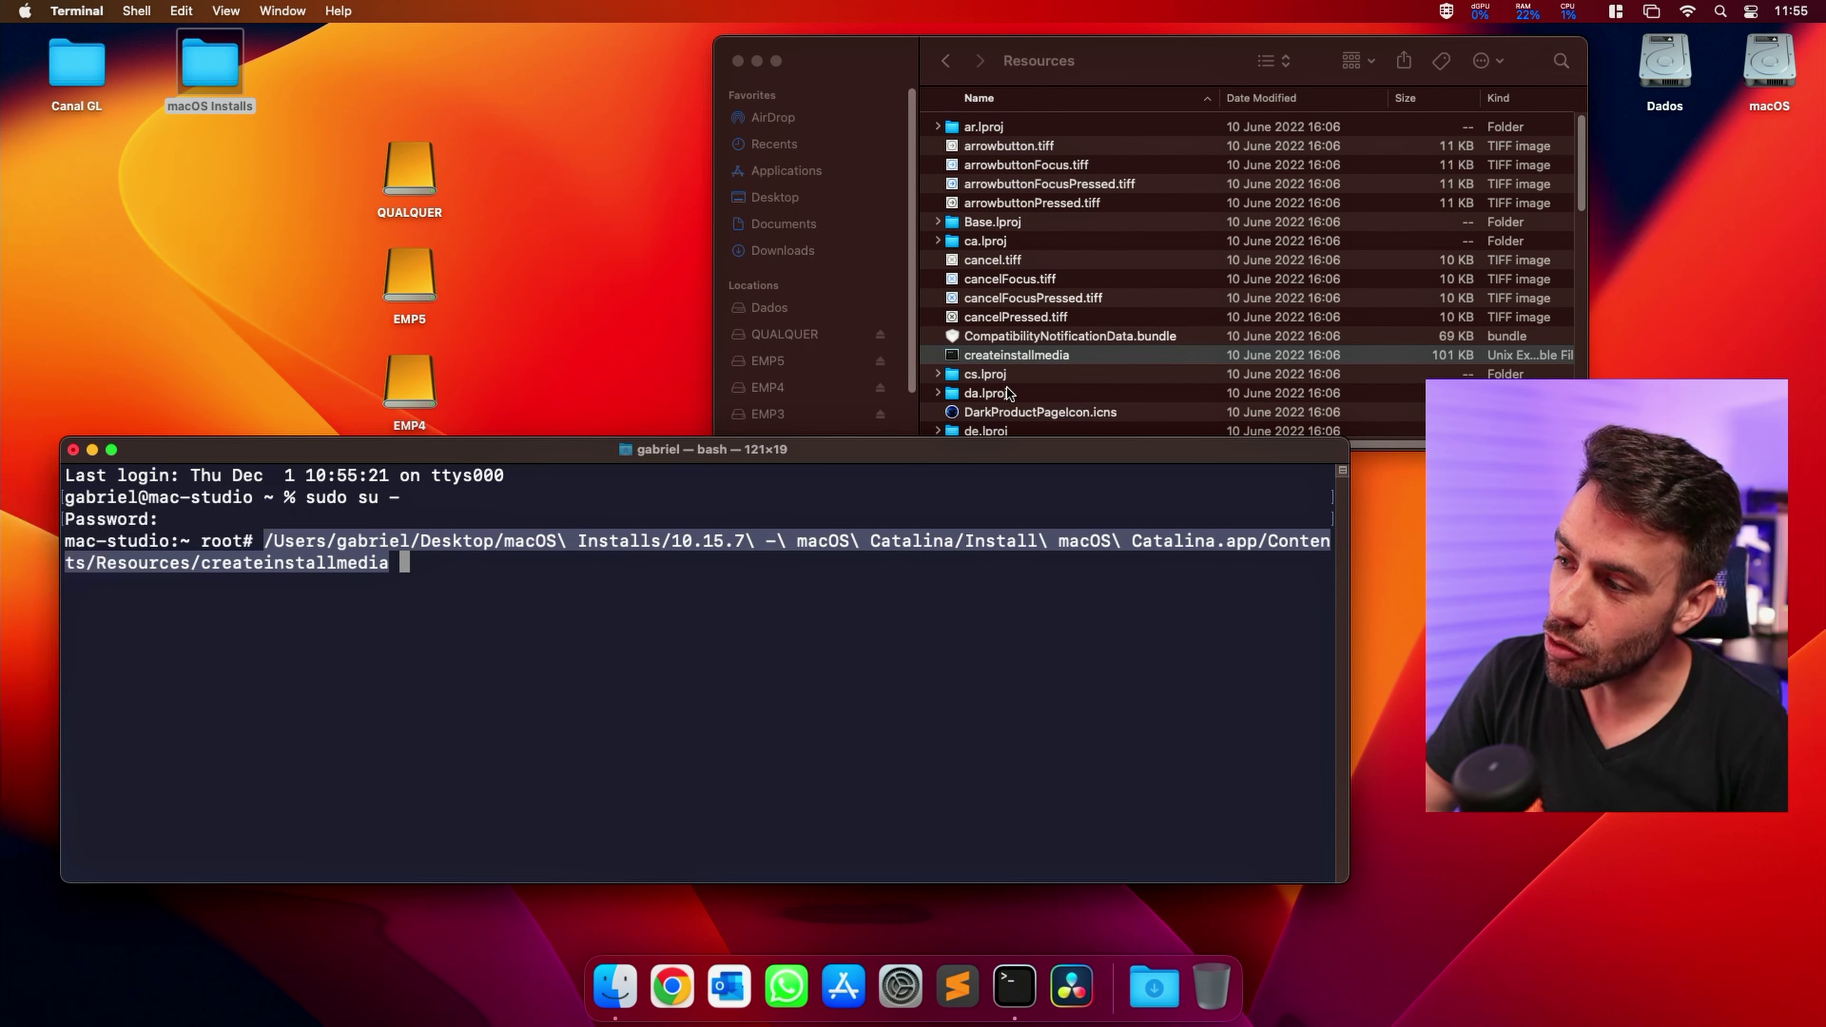
pyautogui.click(800, 595)
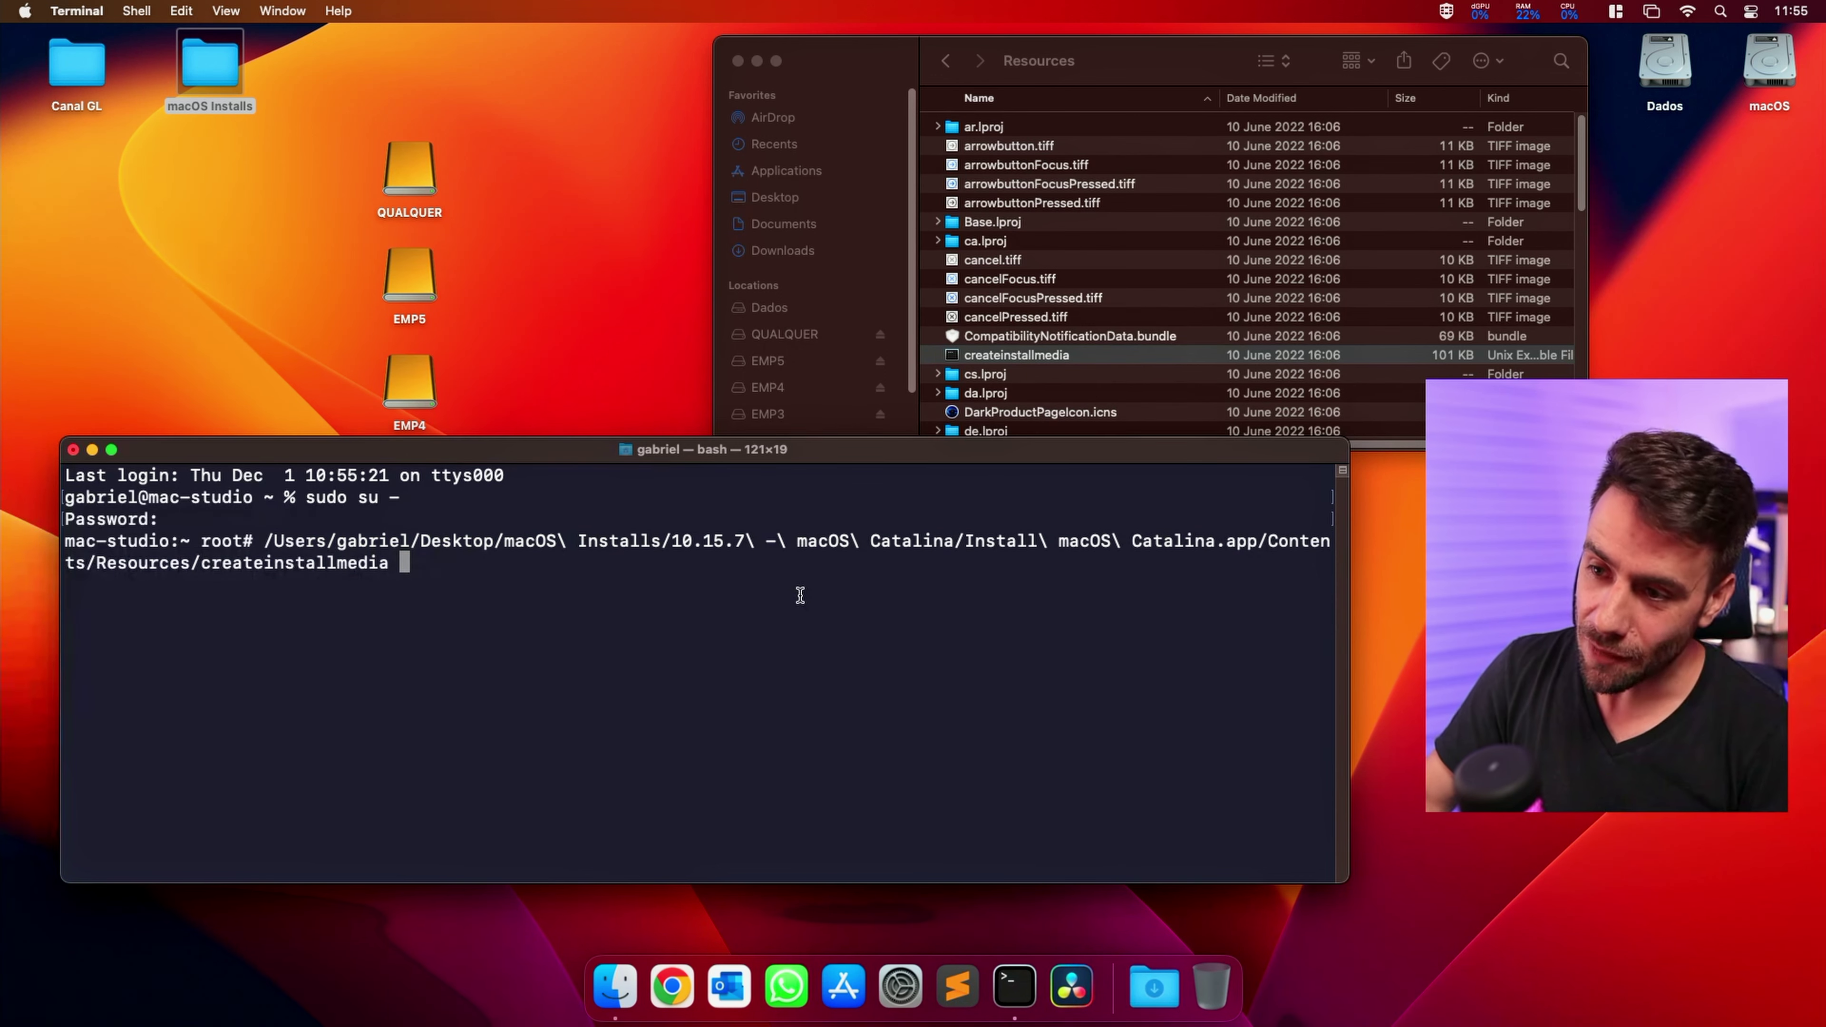
# - Add the --volume option to the createinstallmedia command with the EMP1 volume's path, /Volumes/EMP1
pyautogui.write('--volum')
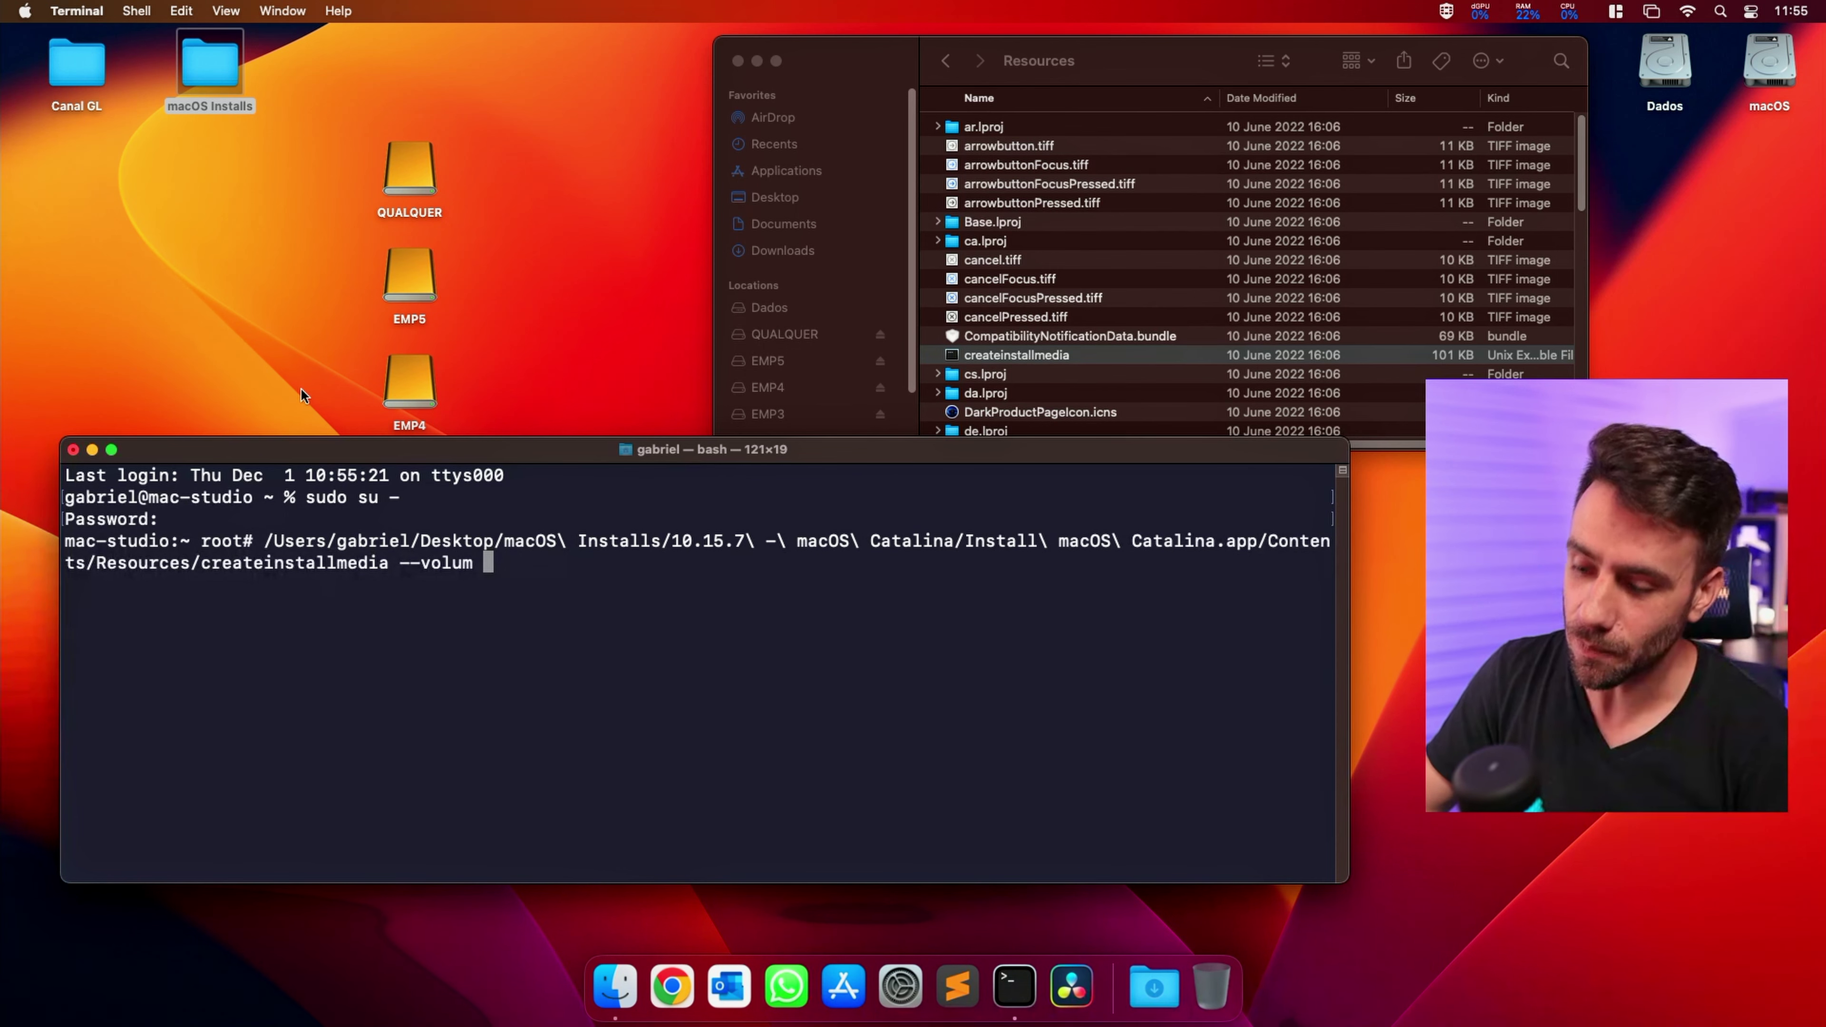
pyautogui.press('BackSpace')
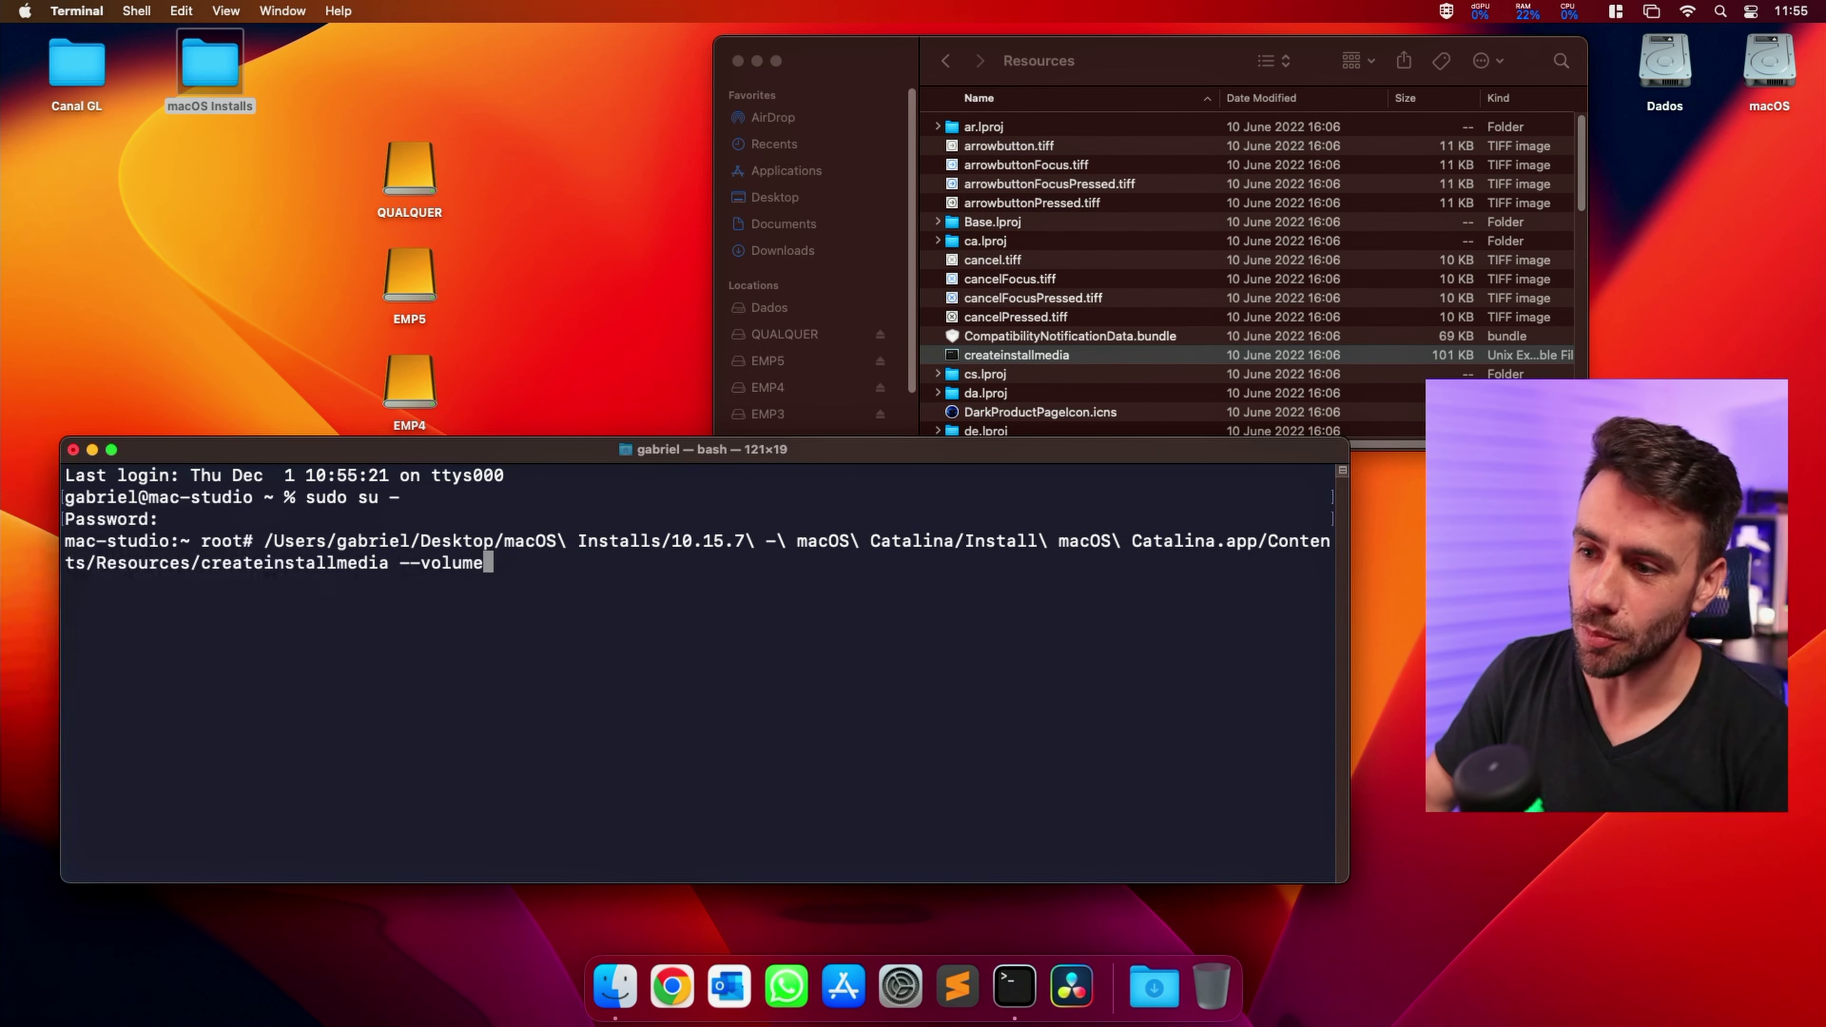
pyautogui.write('e')
pyautogui.moveTo(430, 448); pyautogui.dragTo(829, 518)
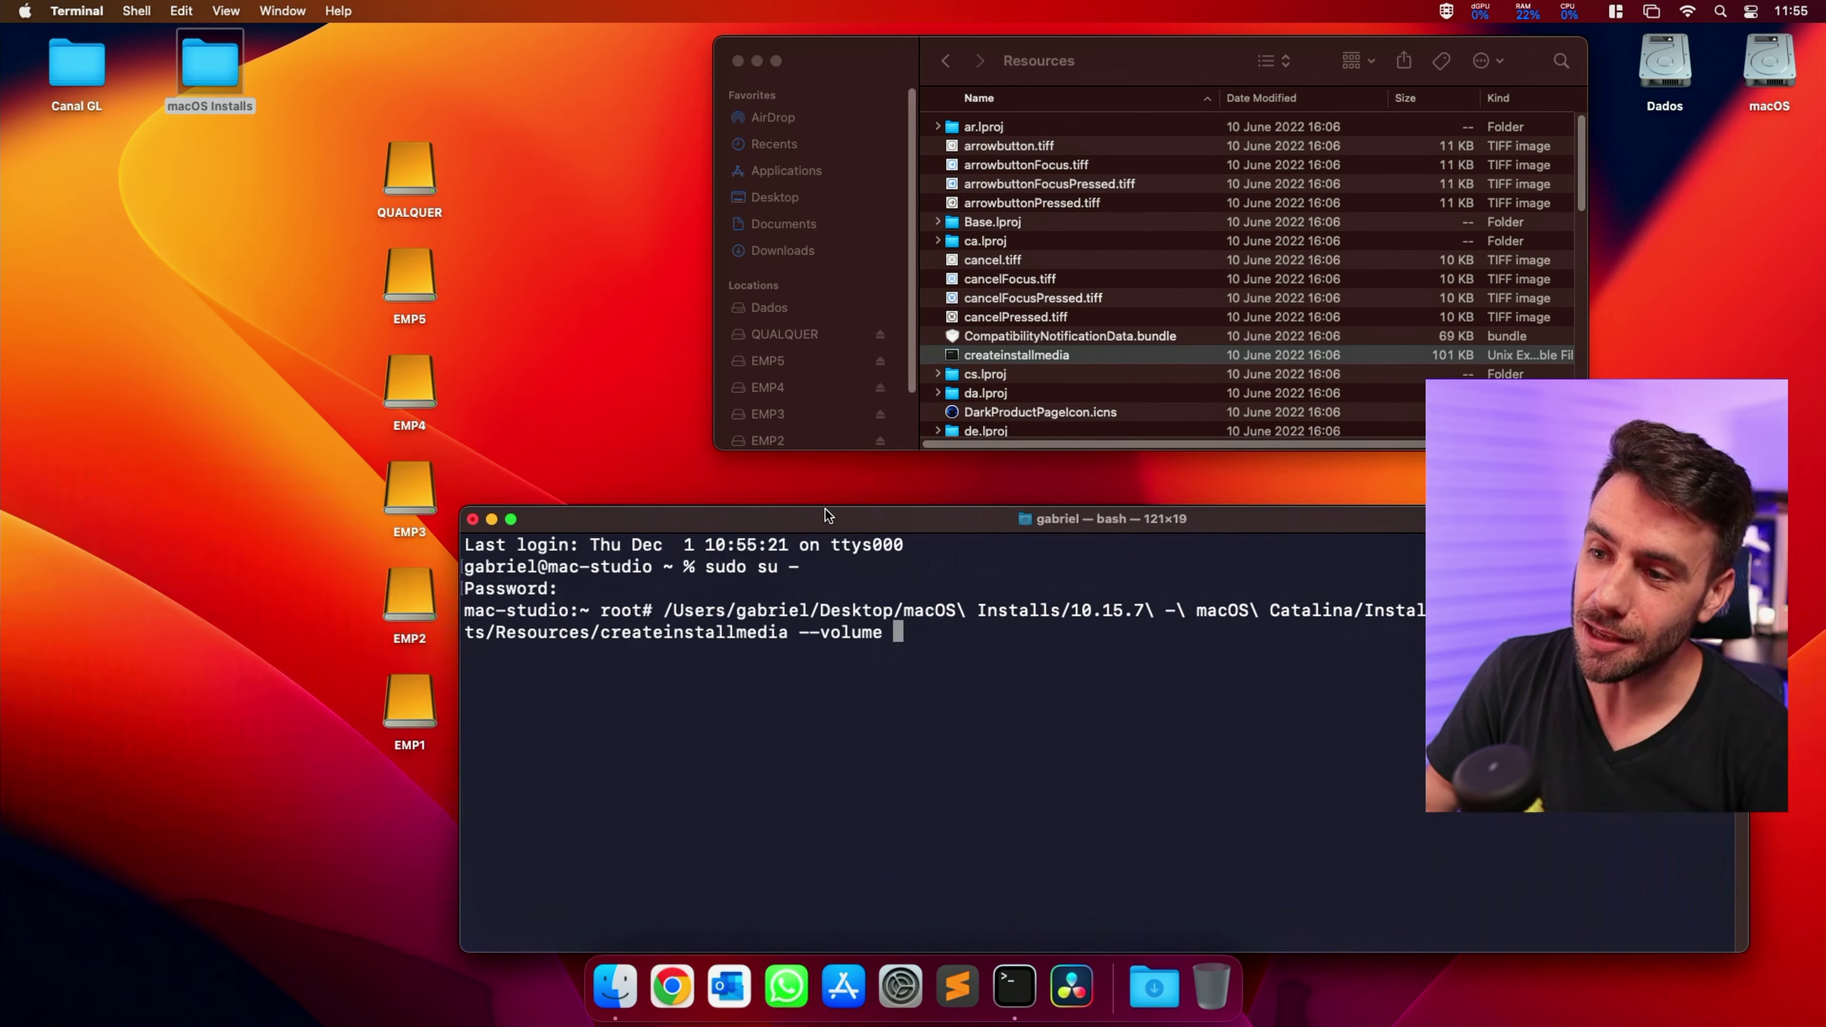
pyautogui.moveTo(278, 247); pyautogui.dragTo(407, 762)
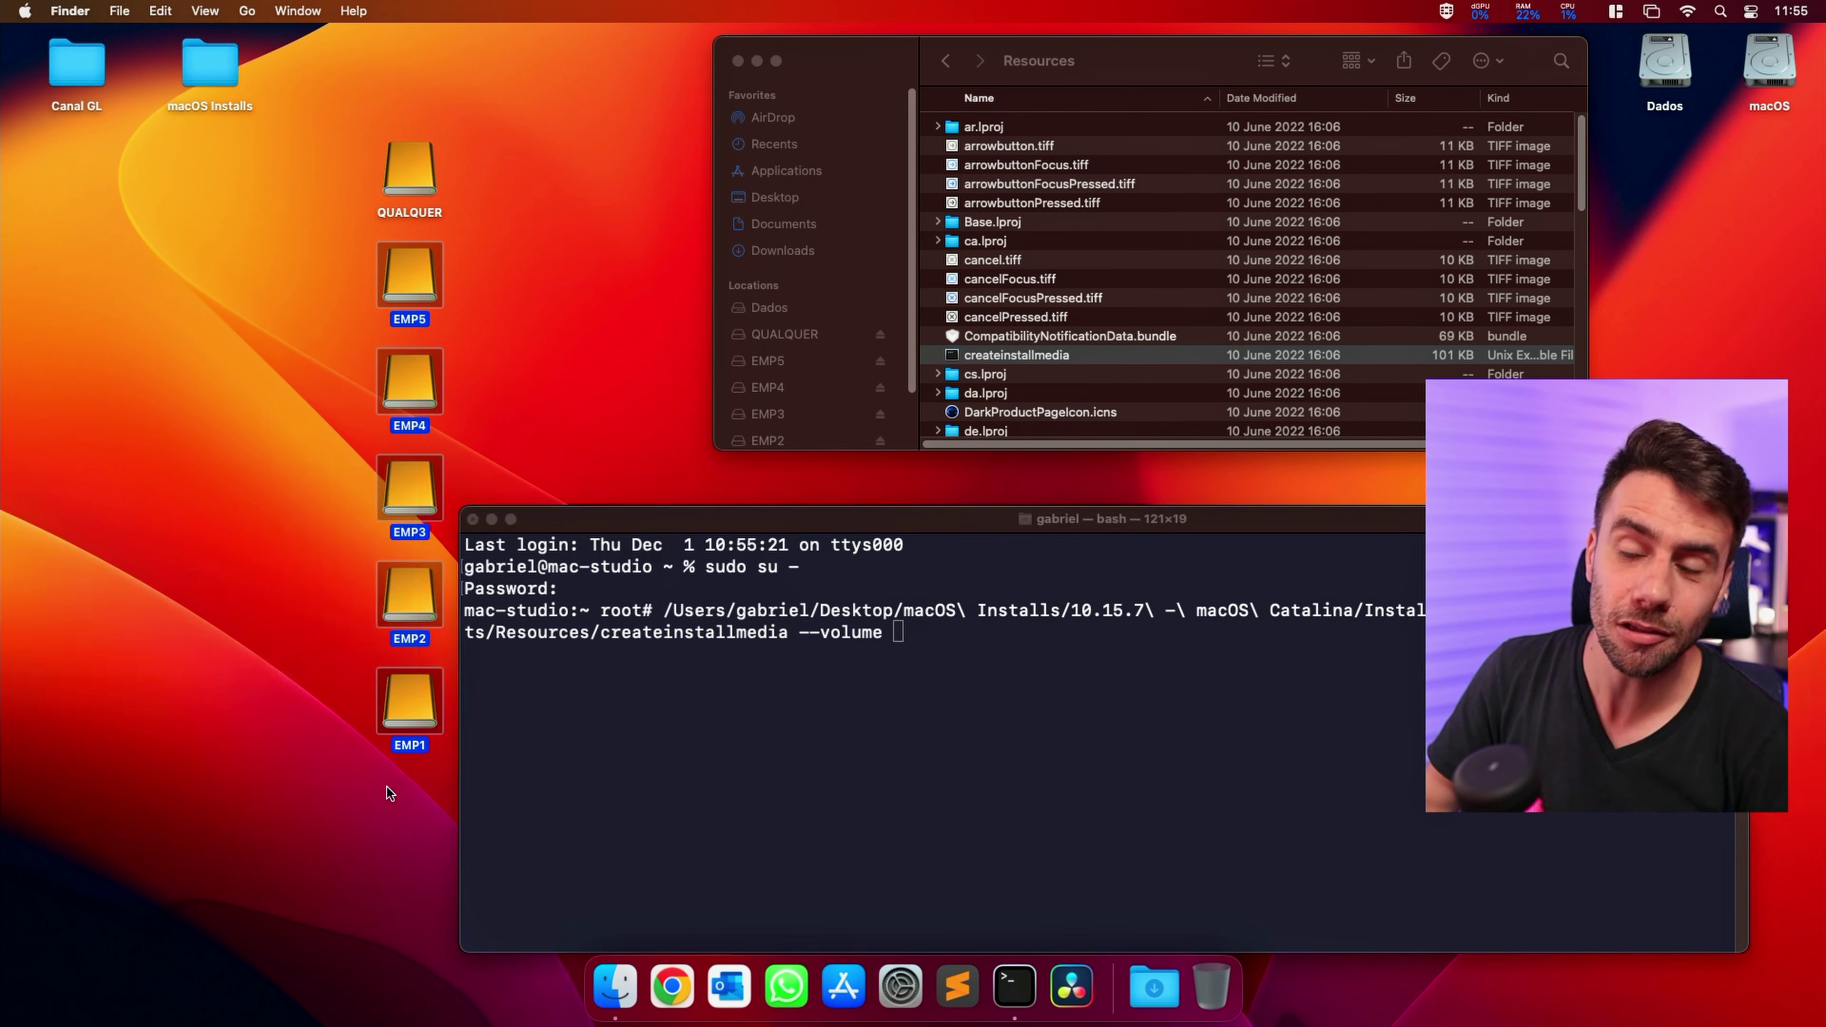
pyautogui.click(316, 820)
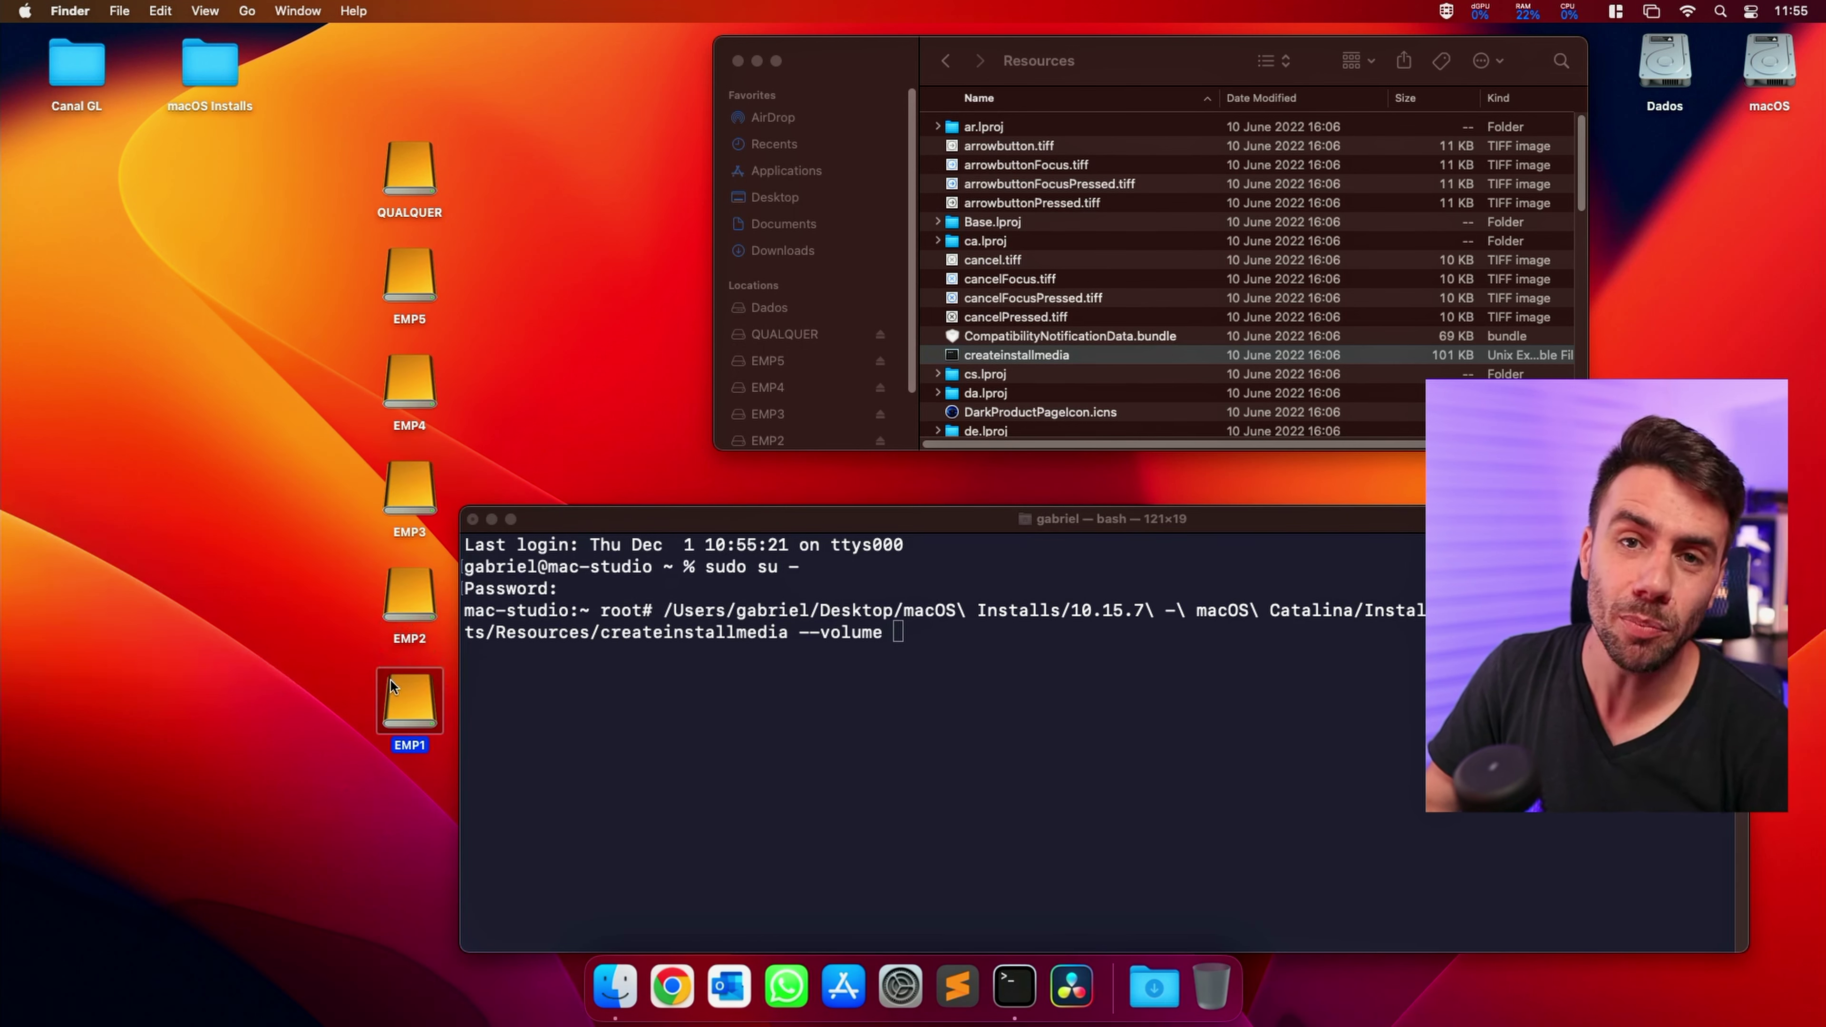
pyautogui.moveTo(392, 687); pyautogui.dragTo(956, 633)
pyautogui.moveTo(975, 509); pyautogui.dragTo(617, 386)
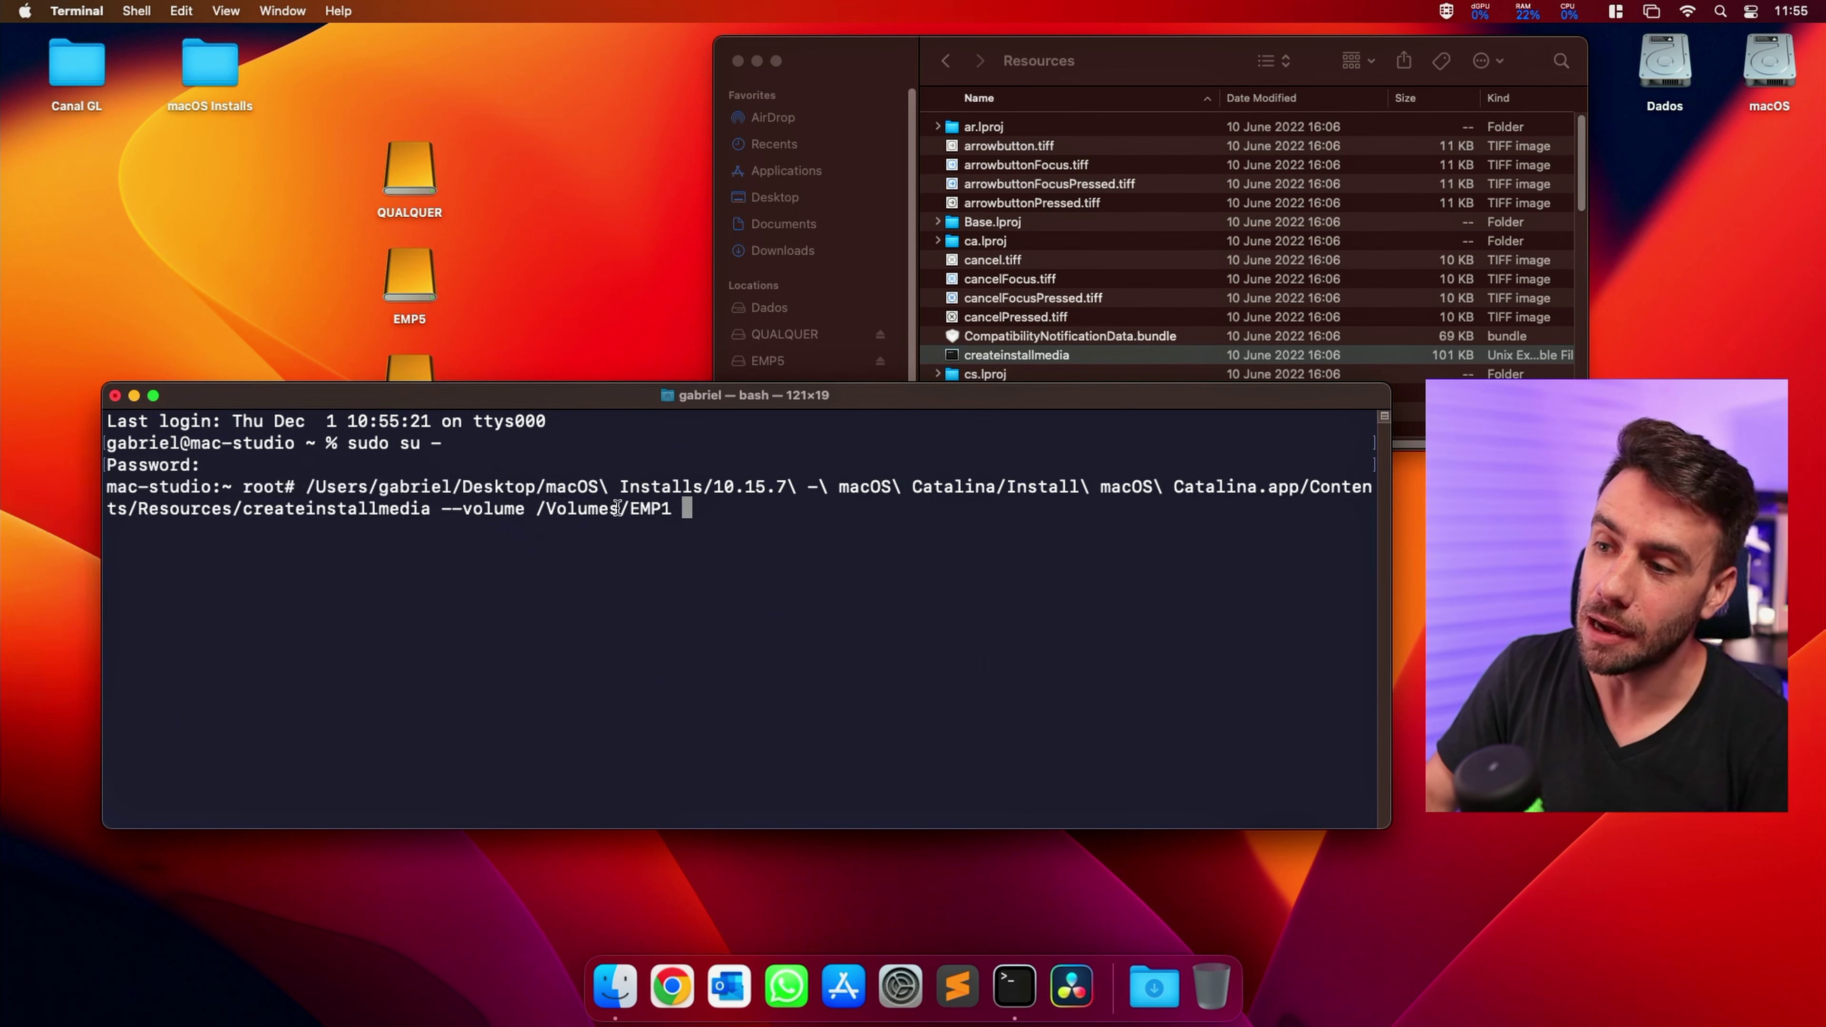
# - Append --nointeraction to the command, run it, and check the output through the install media message
pyautogui.write('--')
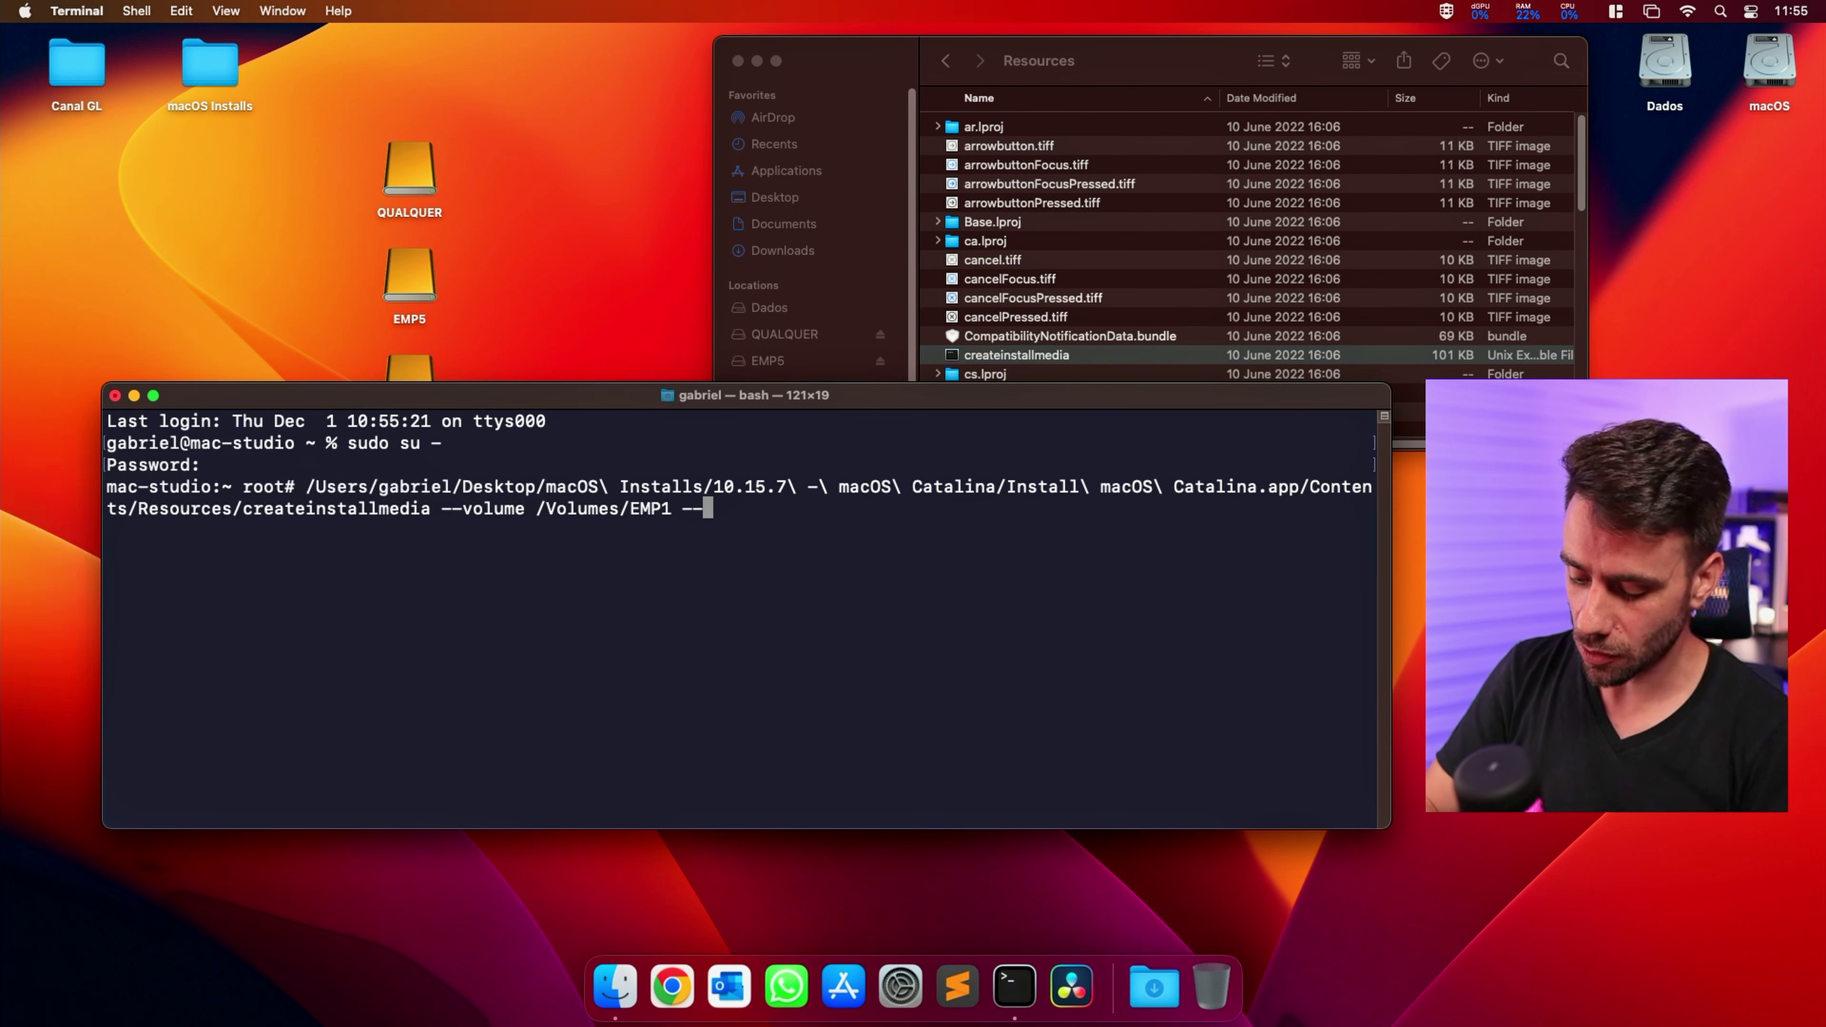
pyautogui.write('nointeraction')
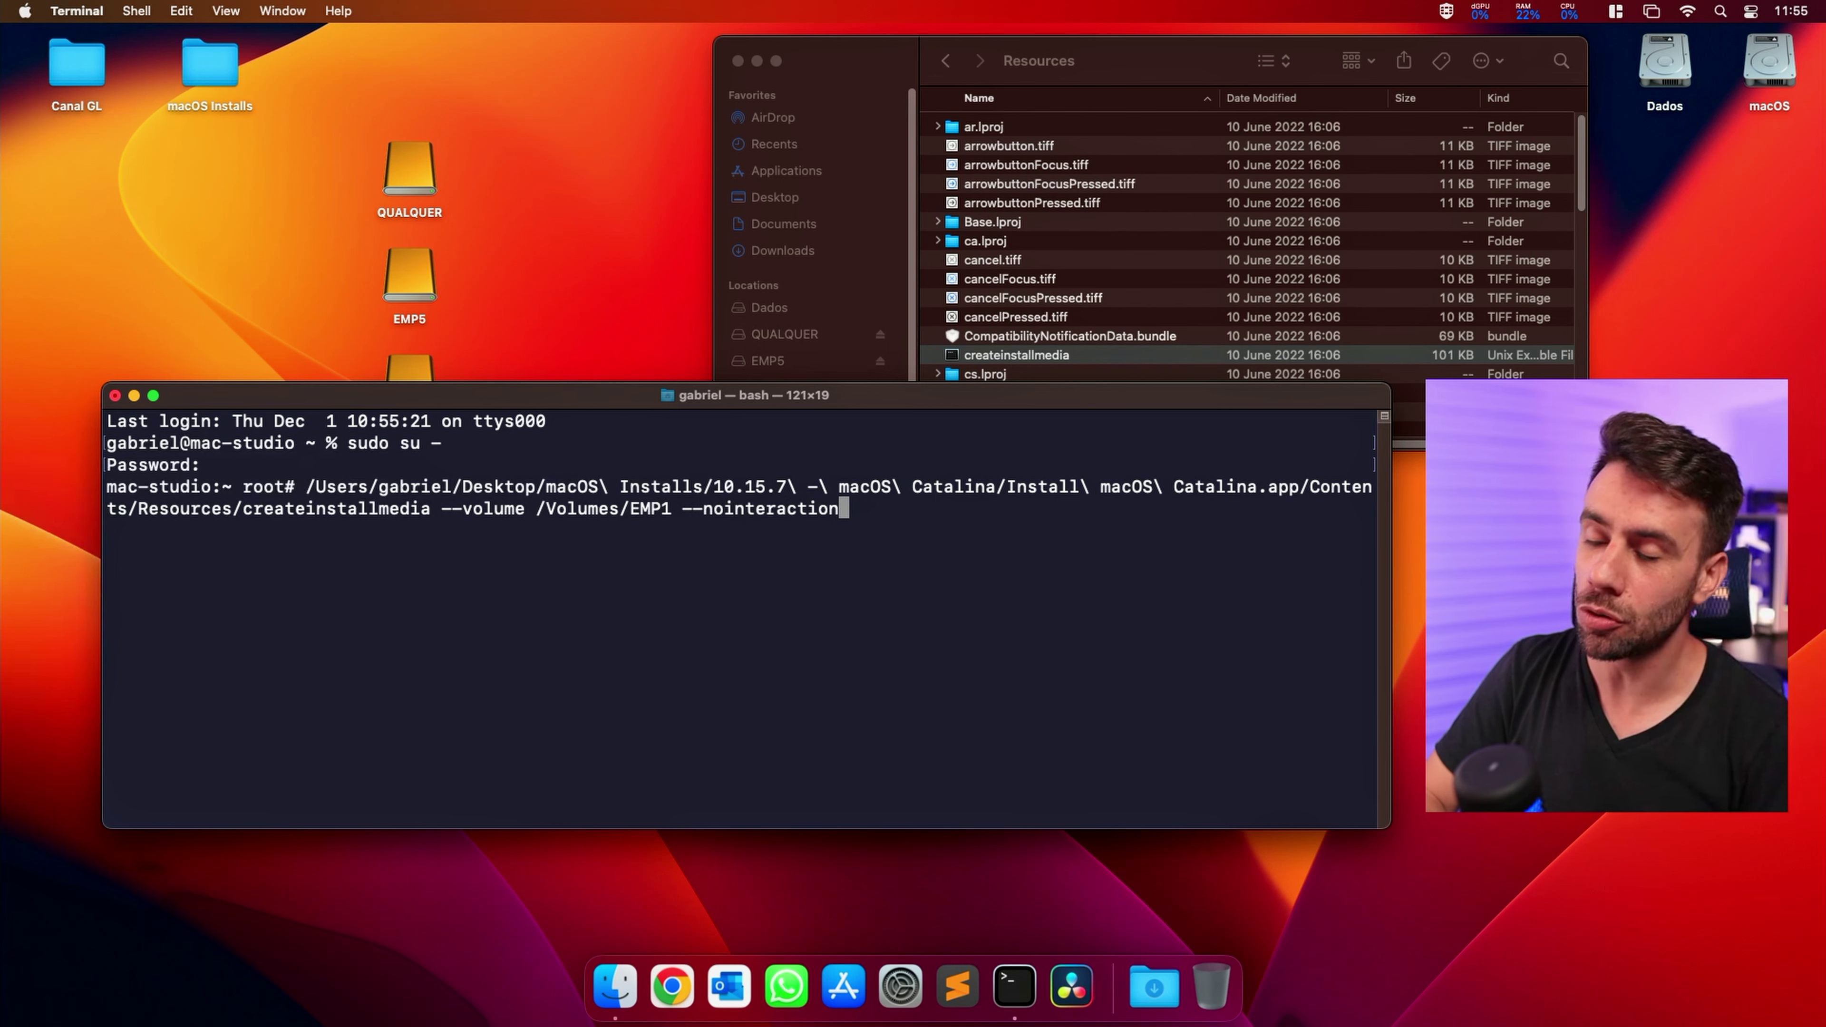
pyautogui.press('Return')
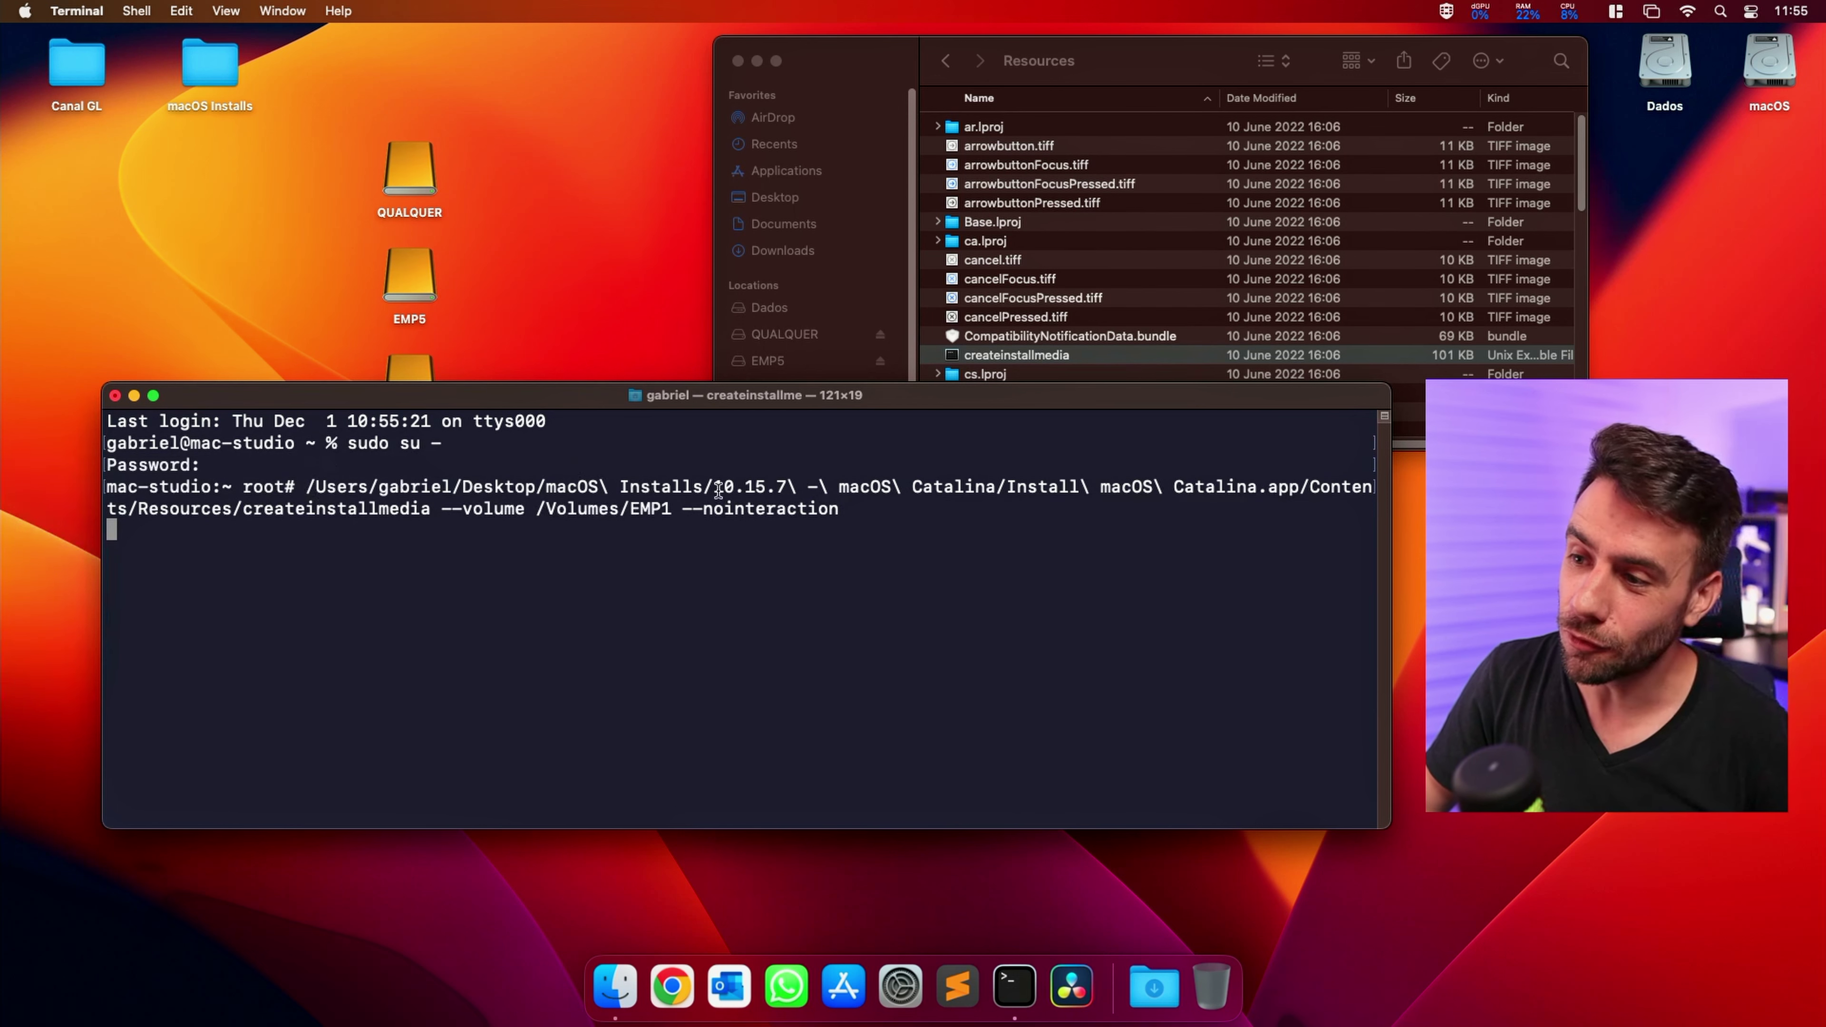
pyautogui.moveTo(537, 509); pyautogui.dragTo(669, 507)
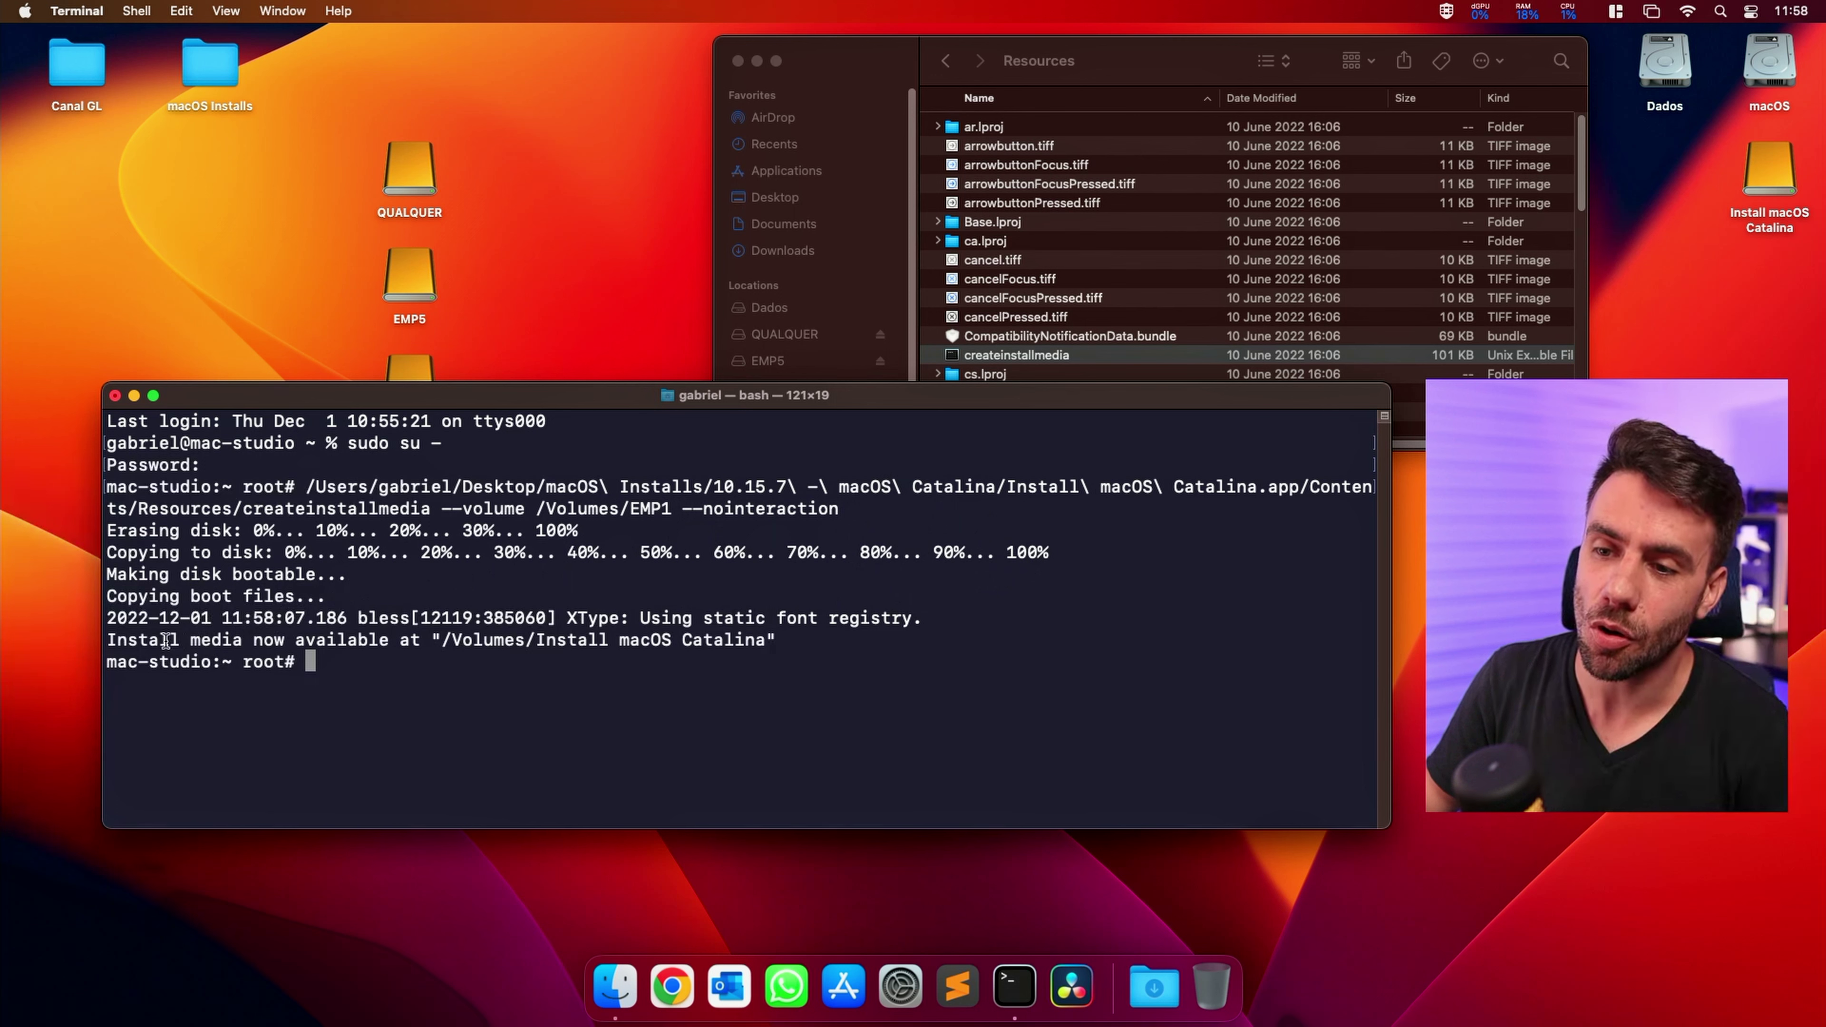
pyautogui.moveTo(110, 637); pyautogui.dragTo(362, 640)
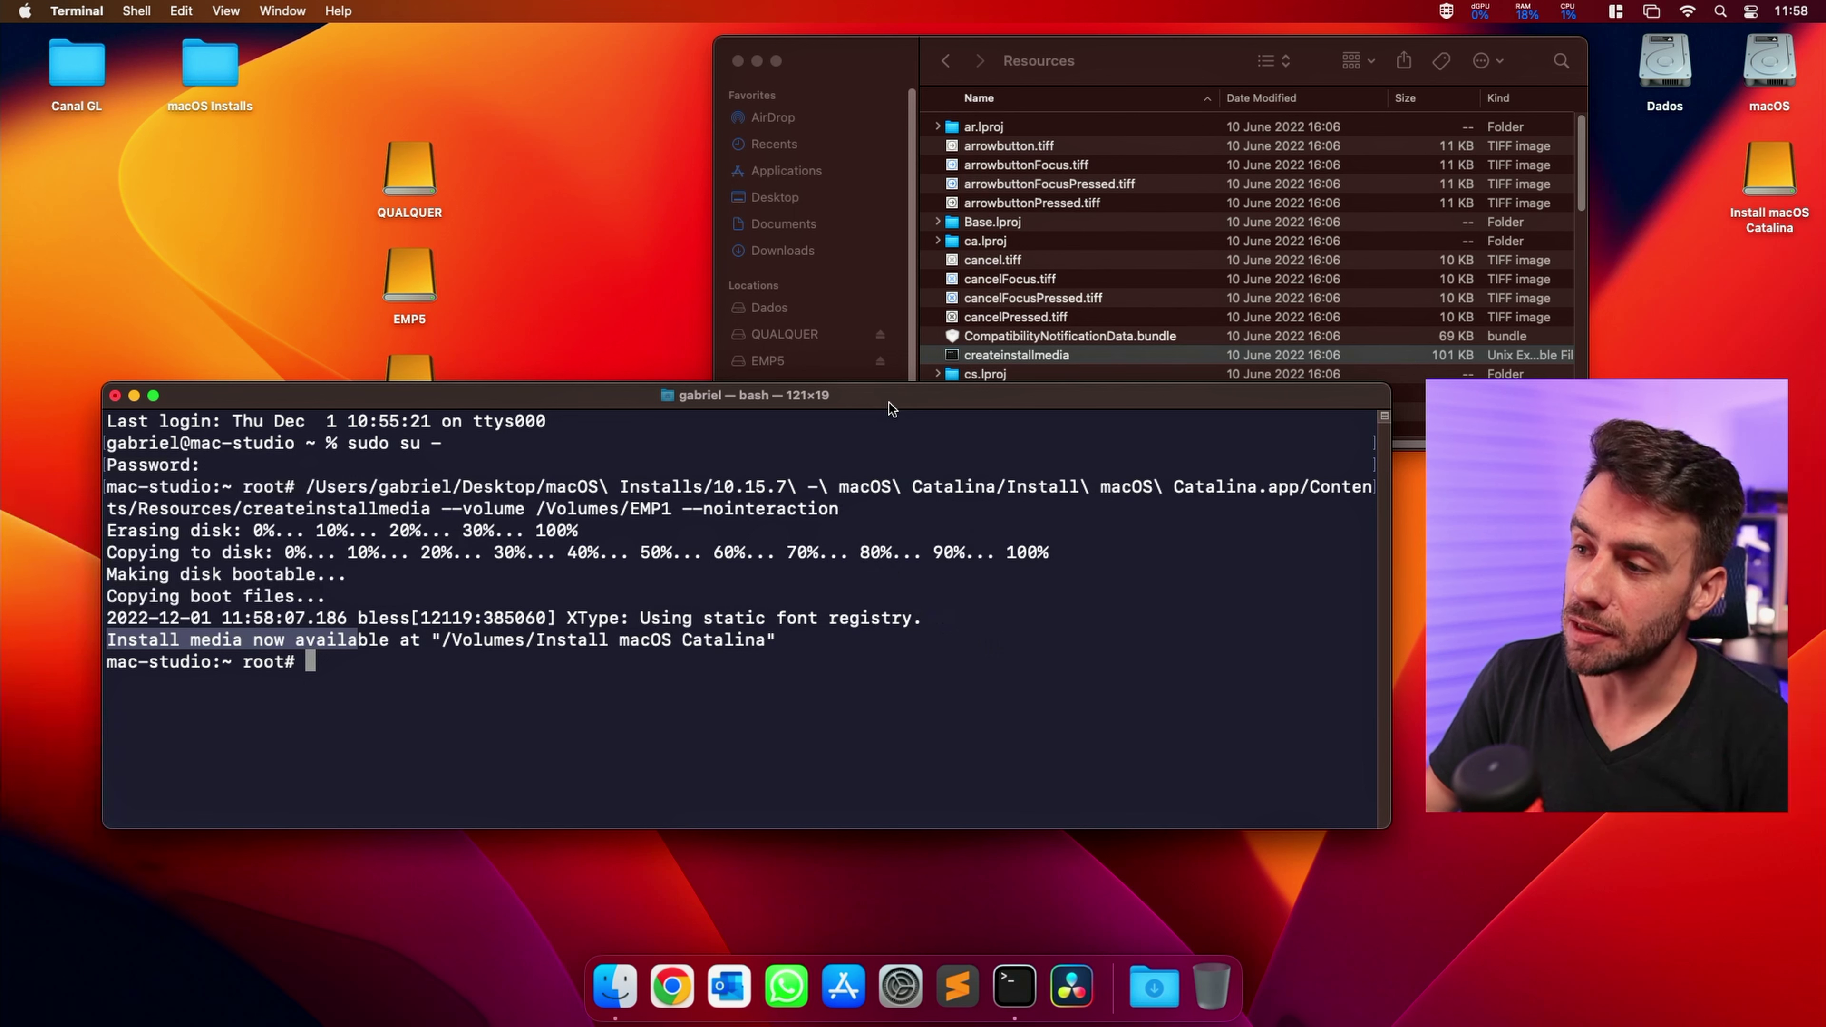
# - Move the Install macOS Catalina volume beside QUALQUER on the desktop and clear the open windows from view
pyautogui.moveTo(892, 403); pyautogui.dragTo(1000, 521)
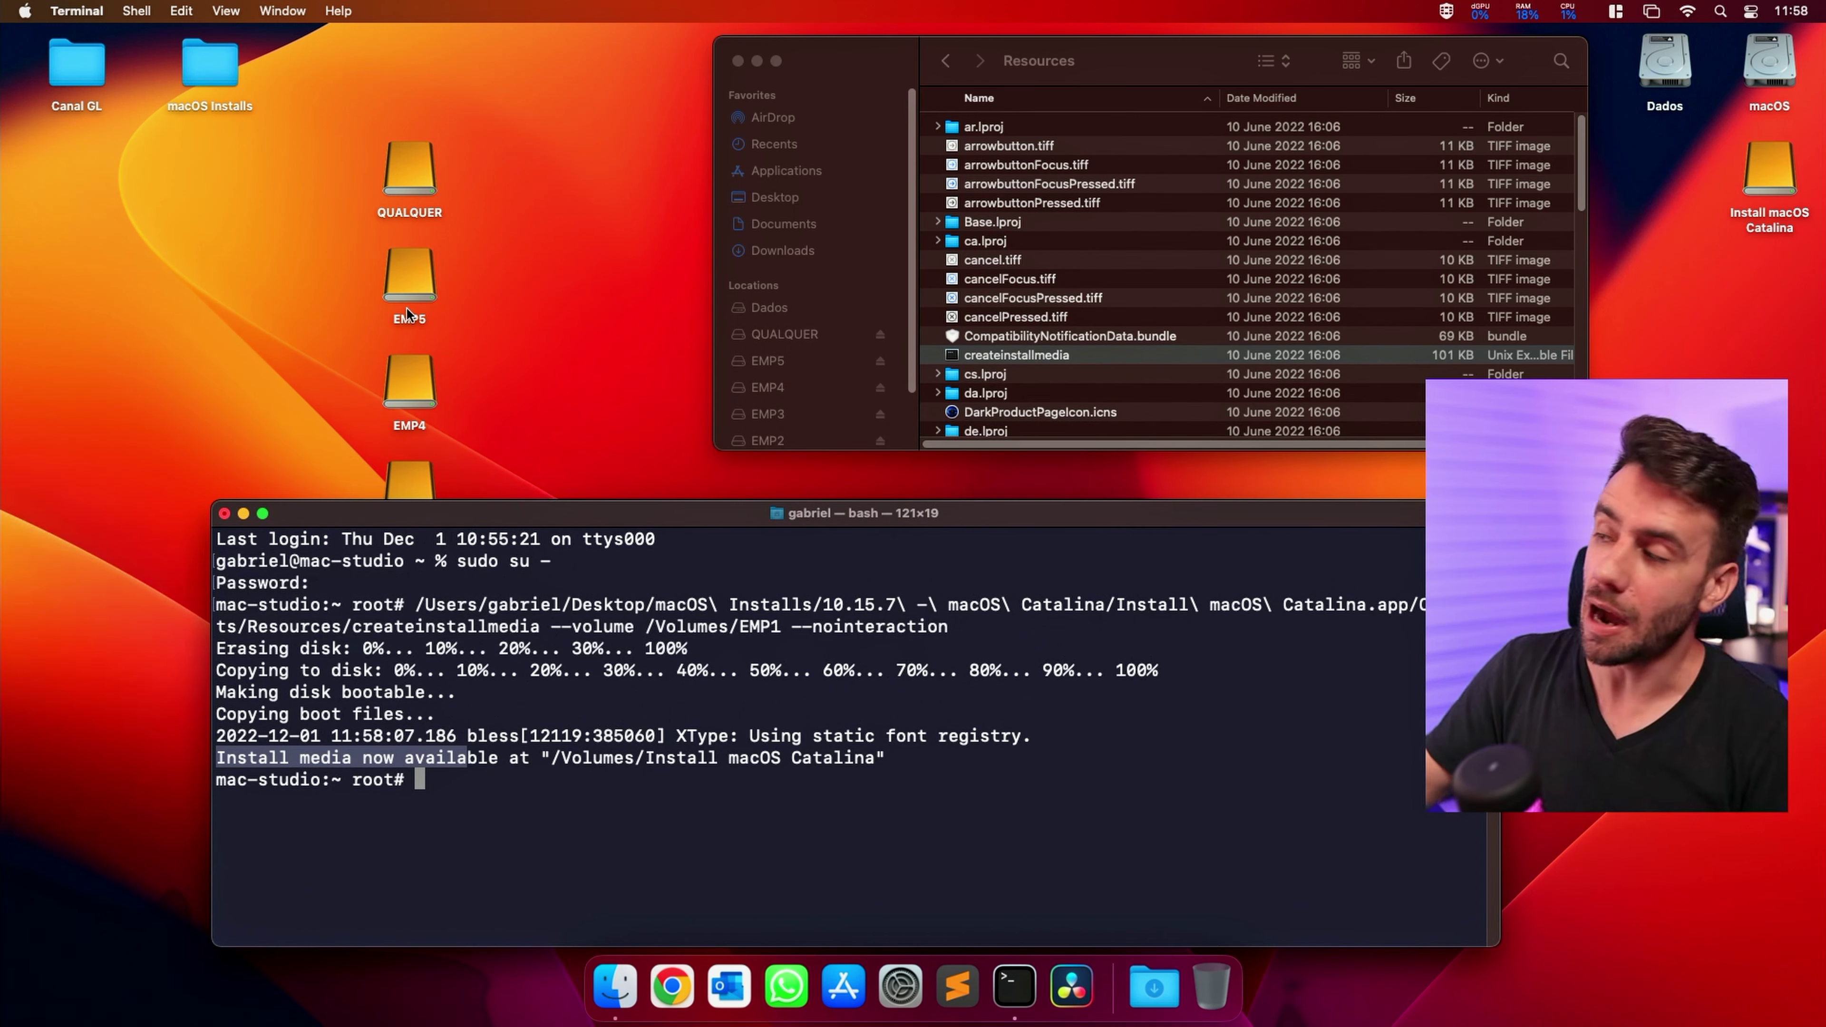
pyautogui.moveTo(1754, 172); pyautogui.dragTo(549, 267)
pyautogui.press('F11')
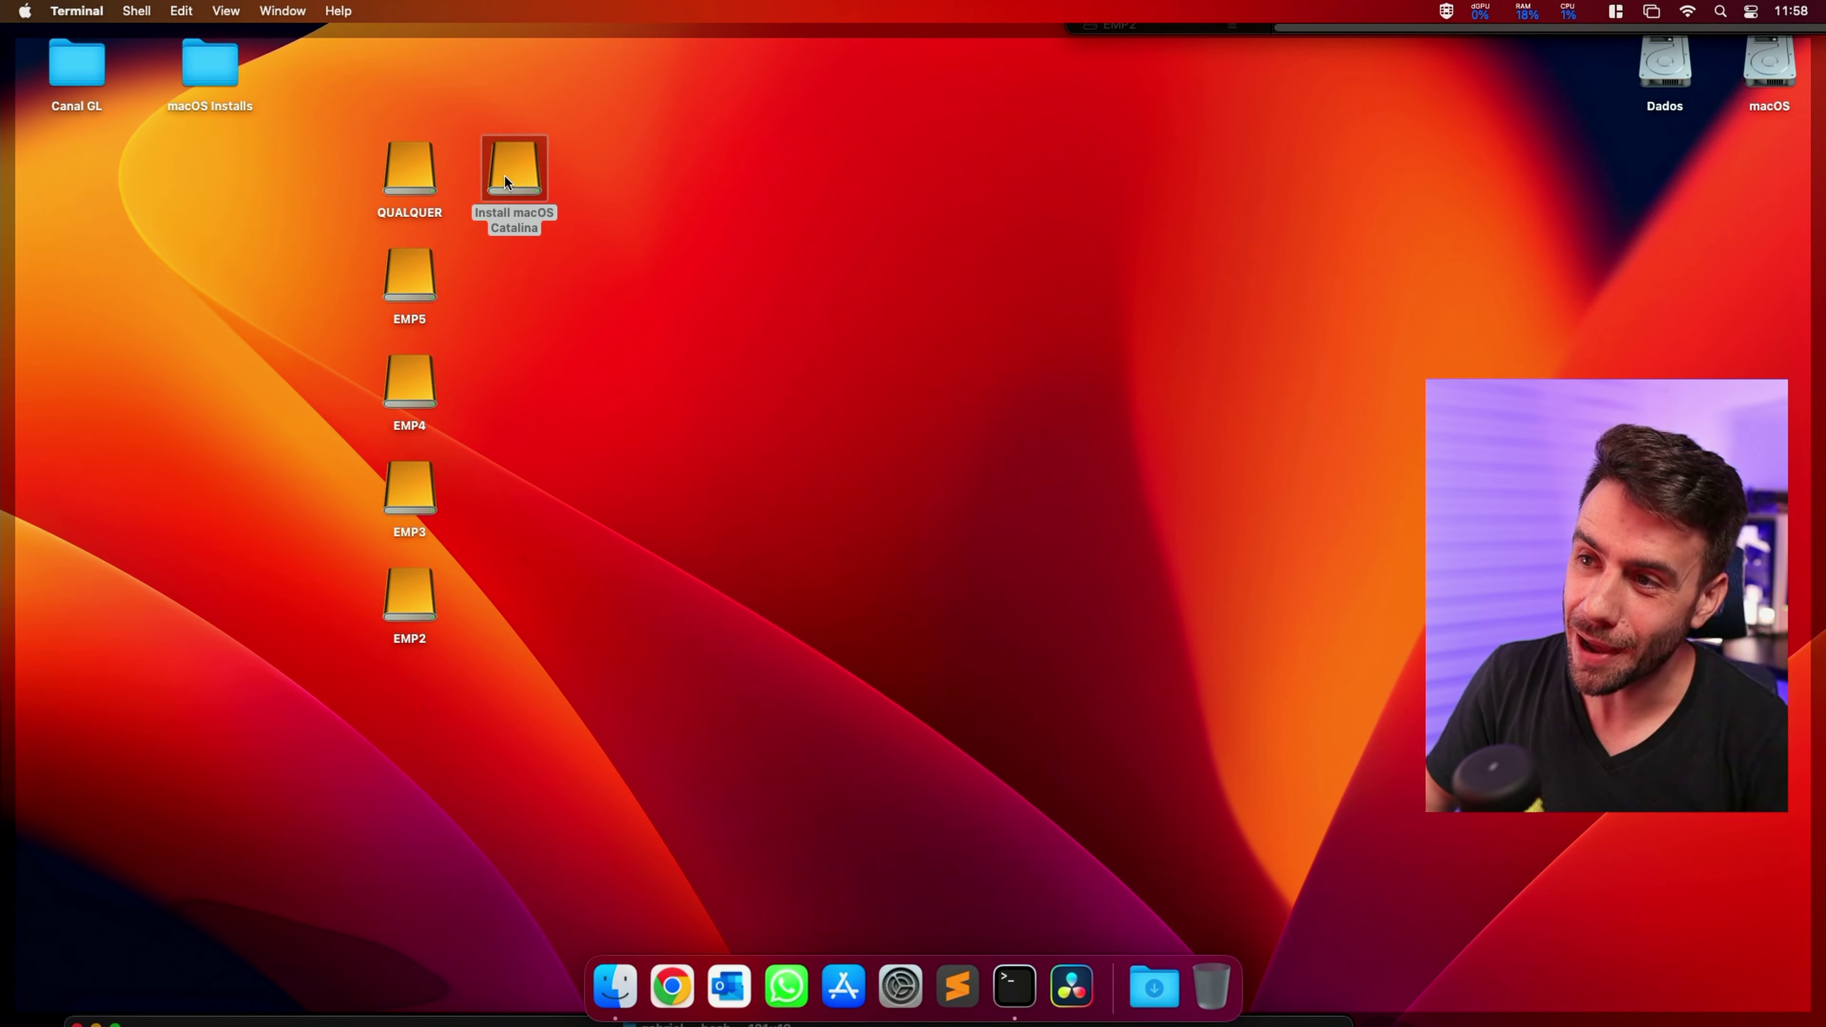
# - Open the macOS Installs folder and collapse all of its macOS version folders
pyautogui.doubleClick(210, 72)
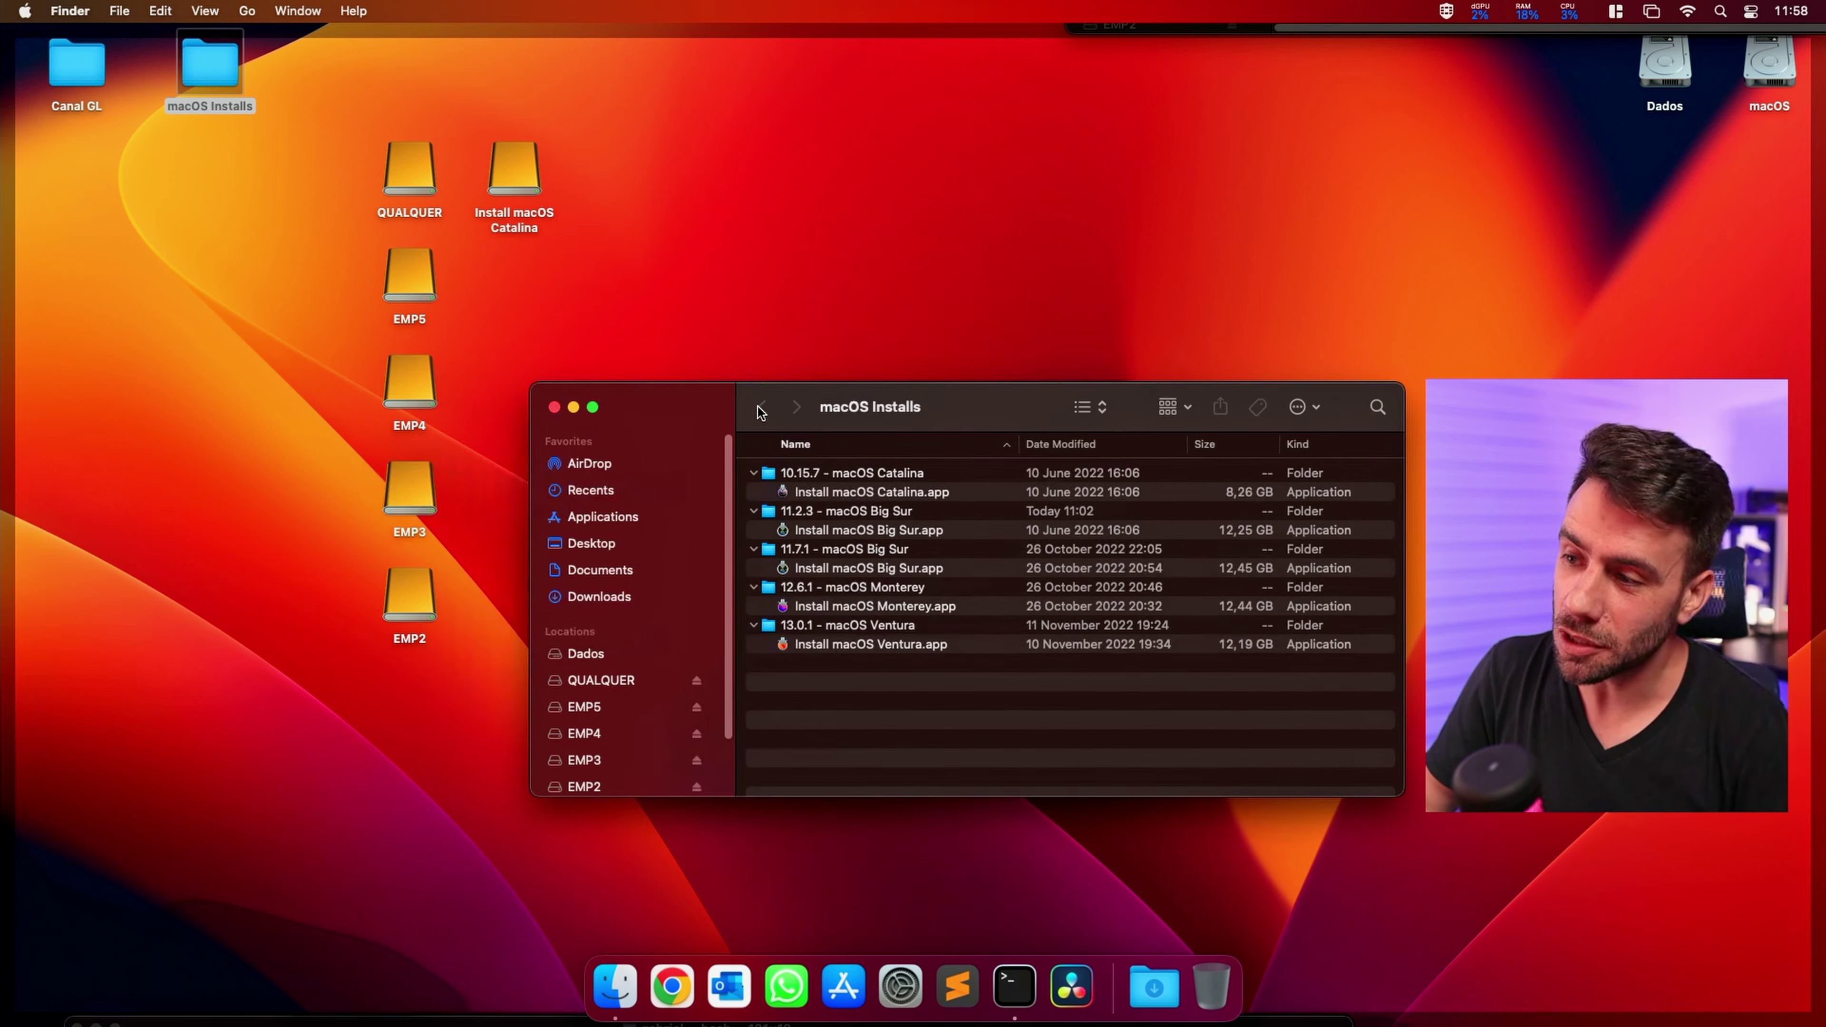
pyautogui.click(813, 474)
pyautogui.press('super+a')
pyautogui.press('Left')
pyautogui.press('Down')
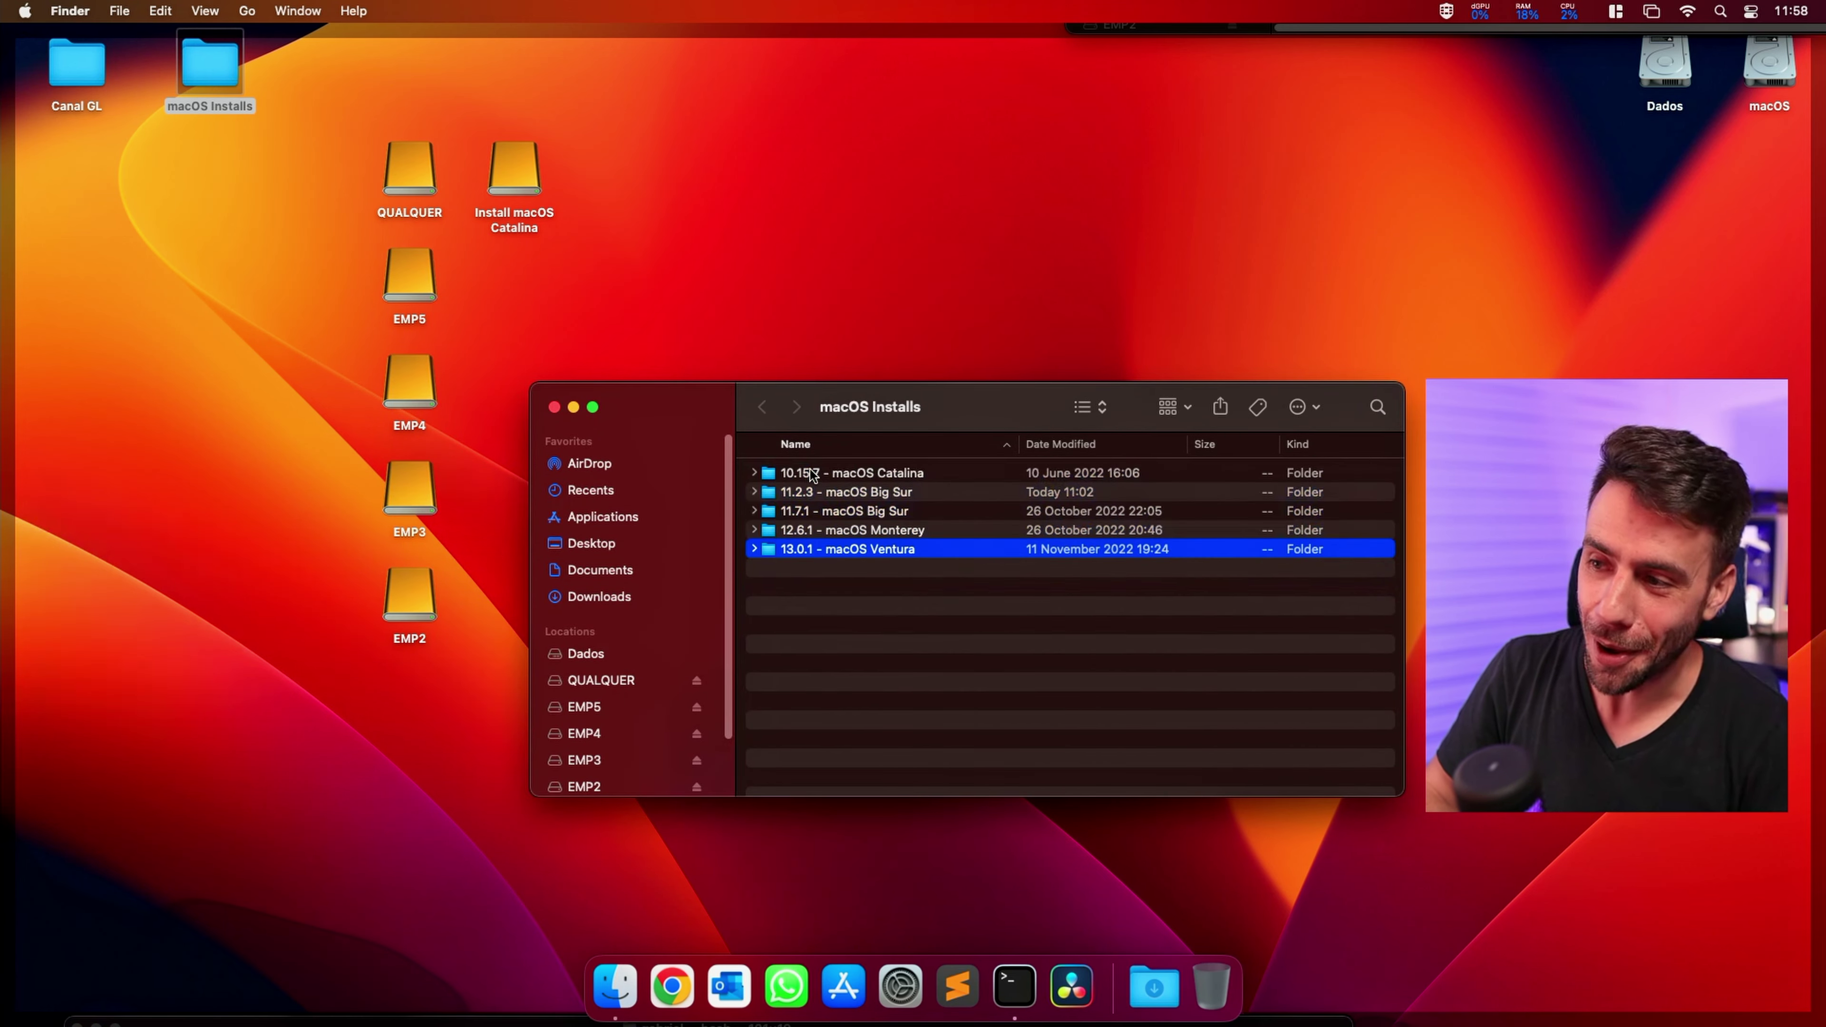
# - Rename the Install macOS Catalina volume to 10.15.7 - macOS Catalina, matching its installer folder's name
pyautogui.press('Up')
pyautogui.press('Up')
pyautogui.press('Up')
pyautogui.press('Up')
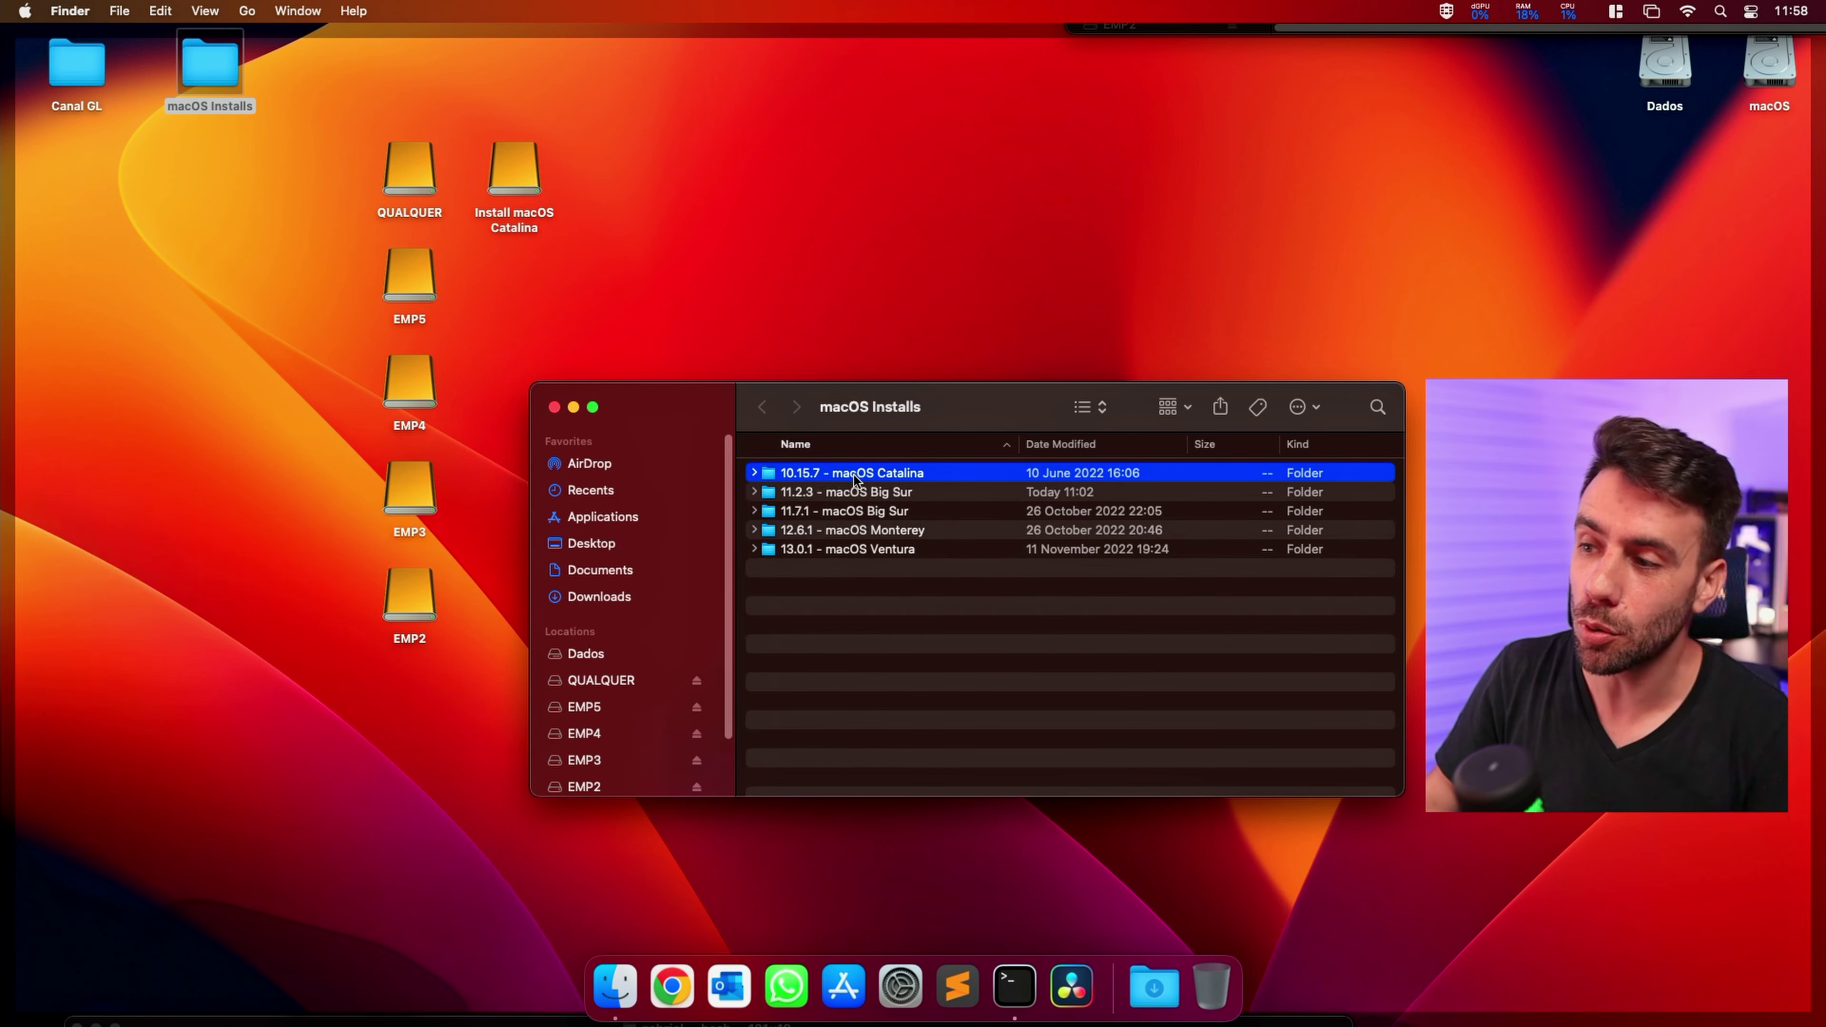
pyautogui.click(525, 158)
pyautogui.press('Return')
pyautogui.write('10.15.7 - macOS Catalina')
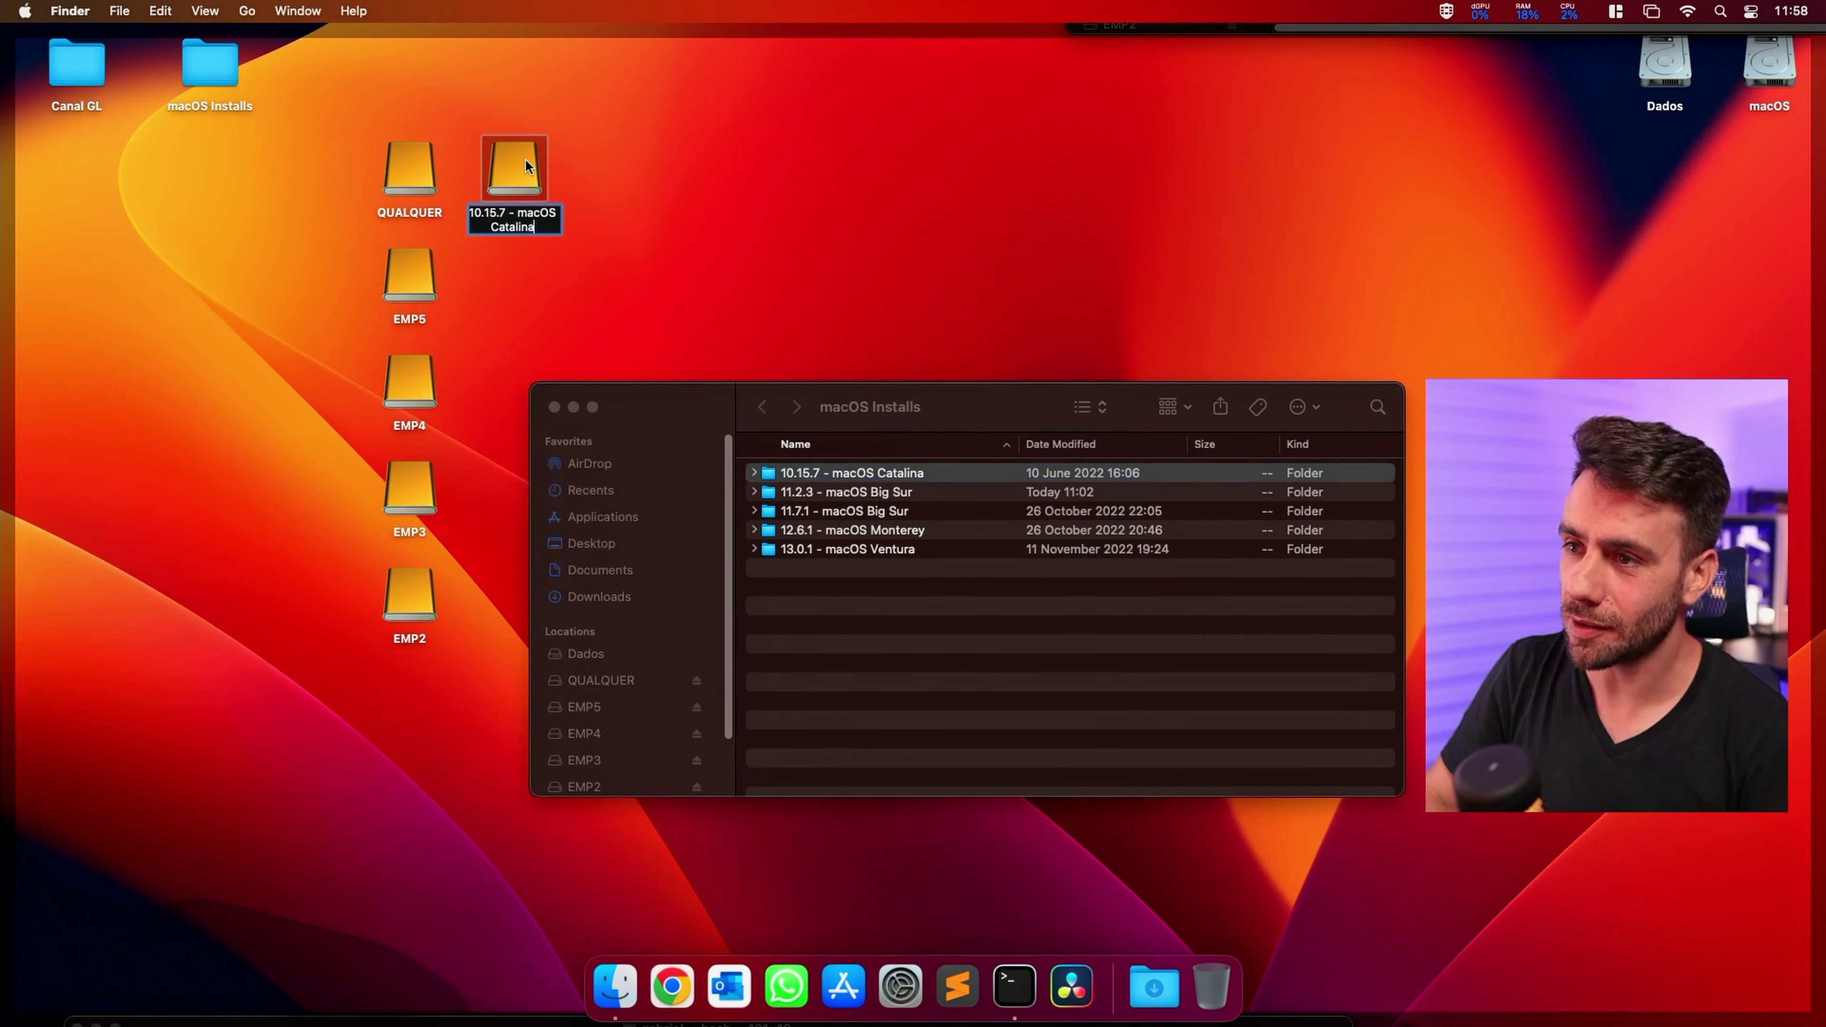
pyautogui.press('Return')
pyautogui.click(745, 513)
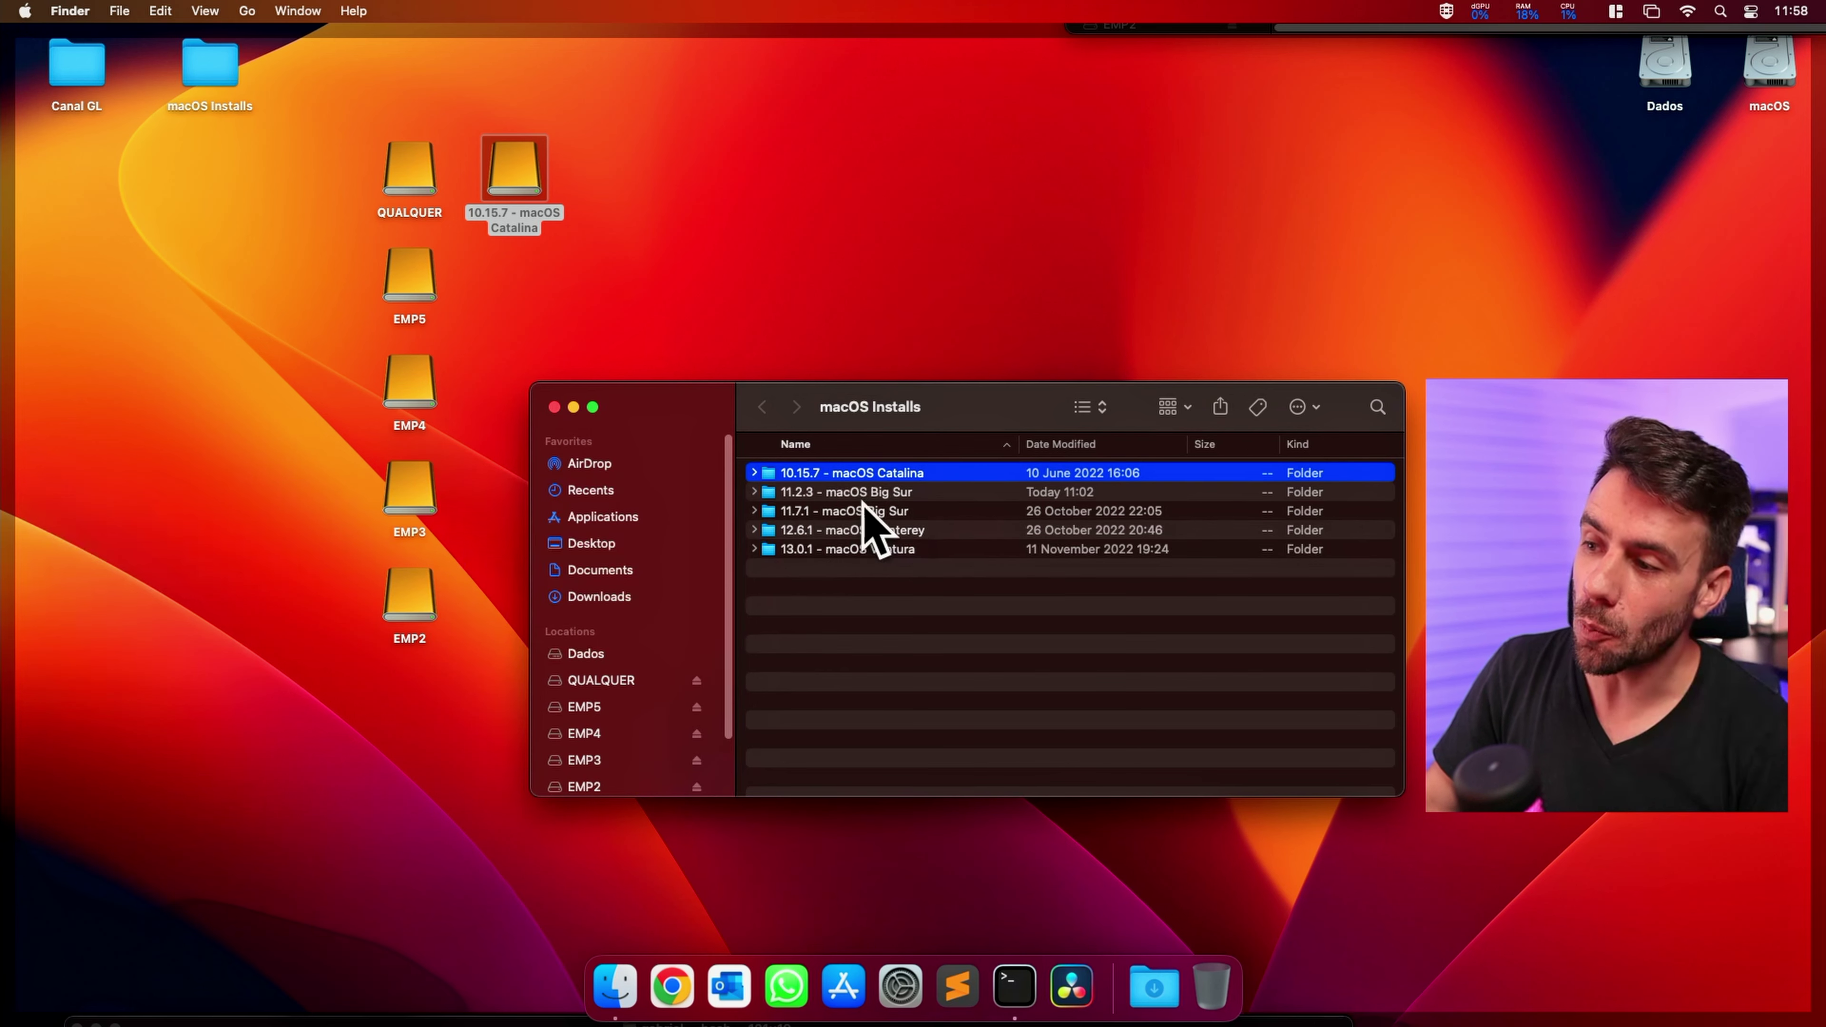